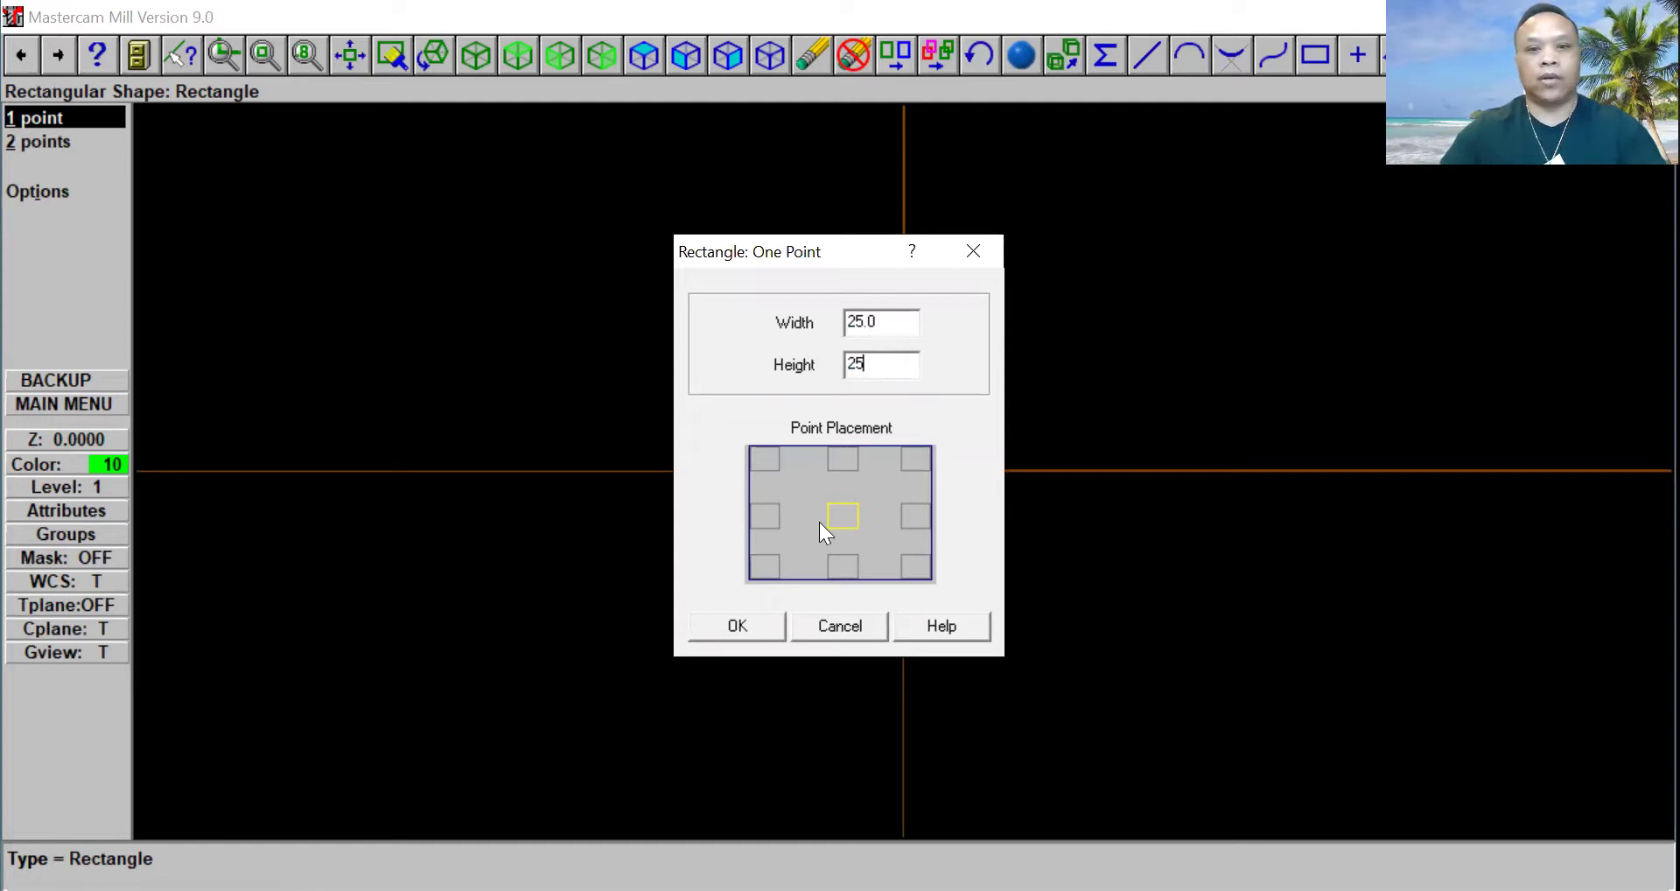
Step: Create a 25 by 25 rectangle with its center placed on the origin
click(751, 615)
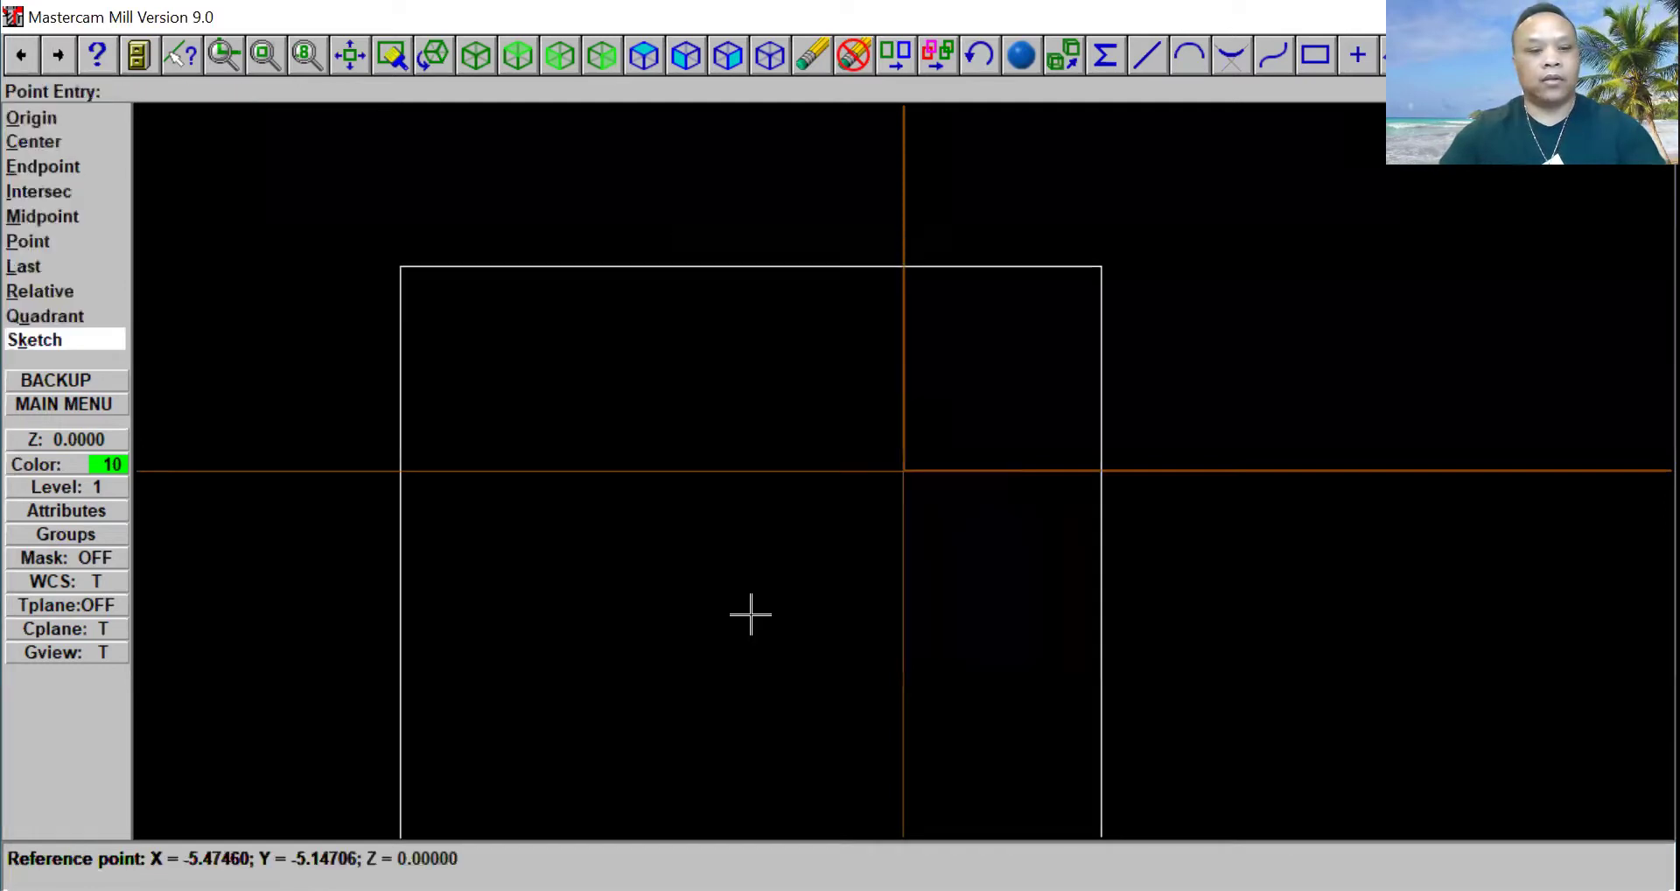
click(94, 118)
key(Escape)
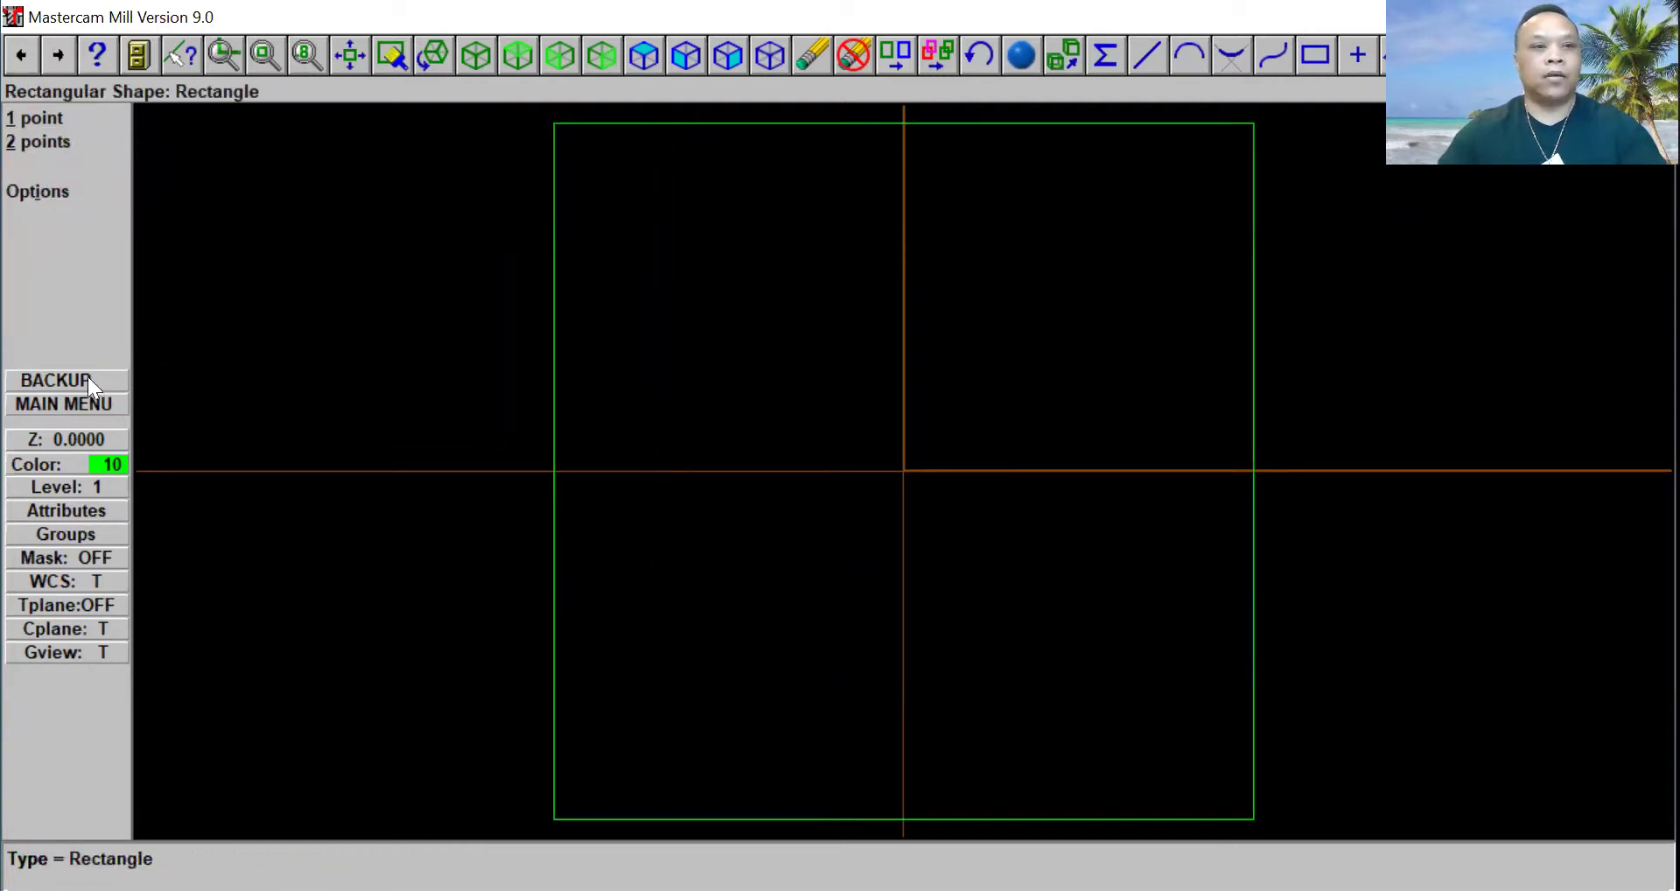
Step: Create a second rectangle, 15 wide and 15 high, centered on the origin
click(65, 119)
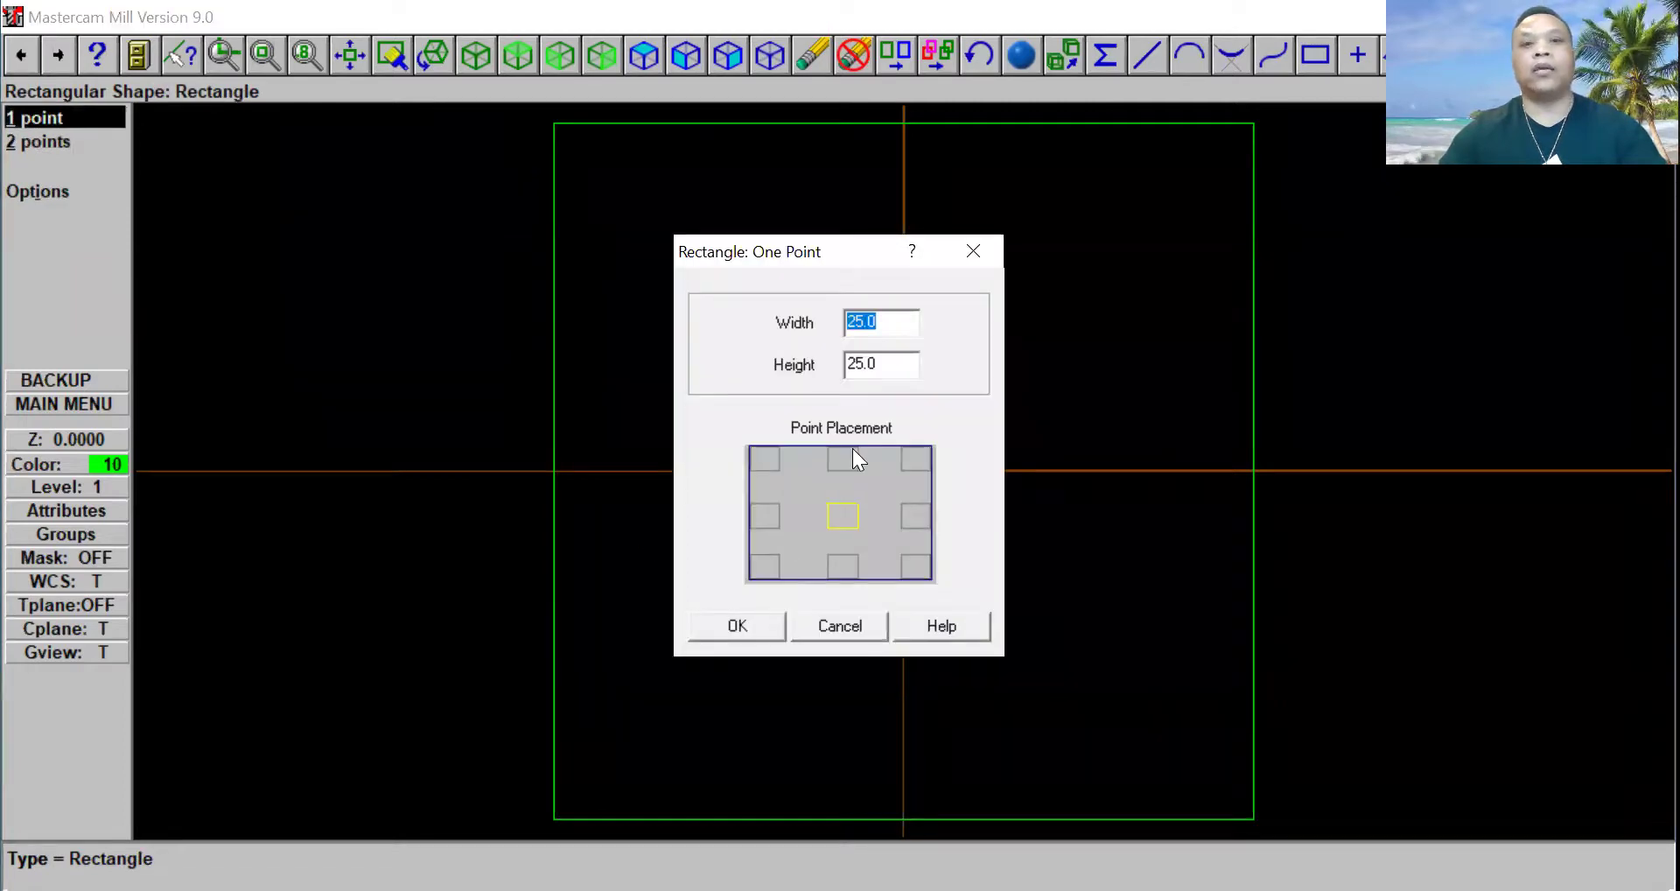
text(15)
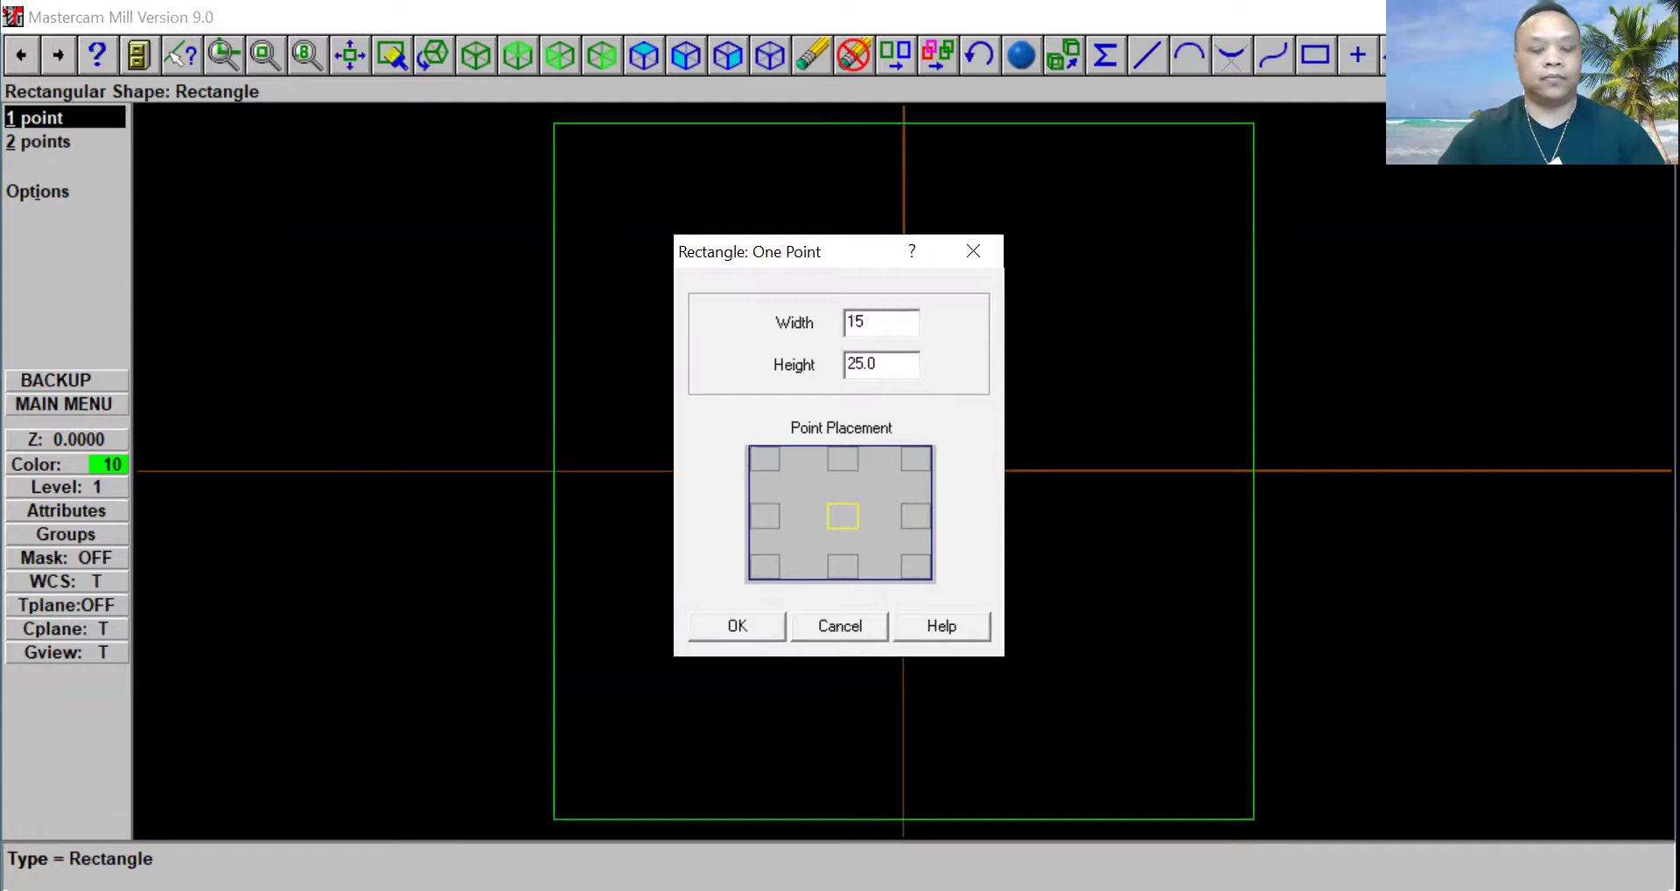
key(Tab)
text(15.)
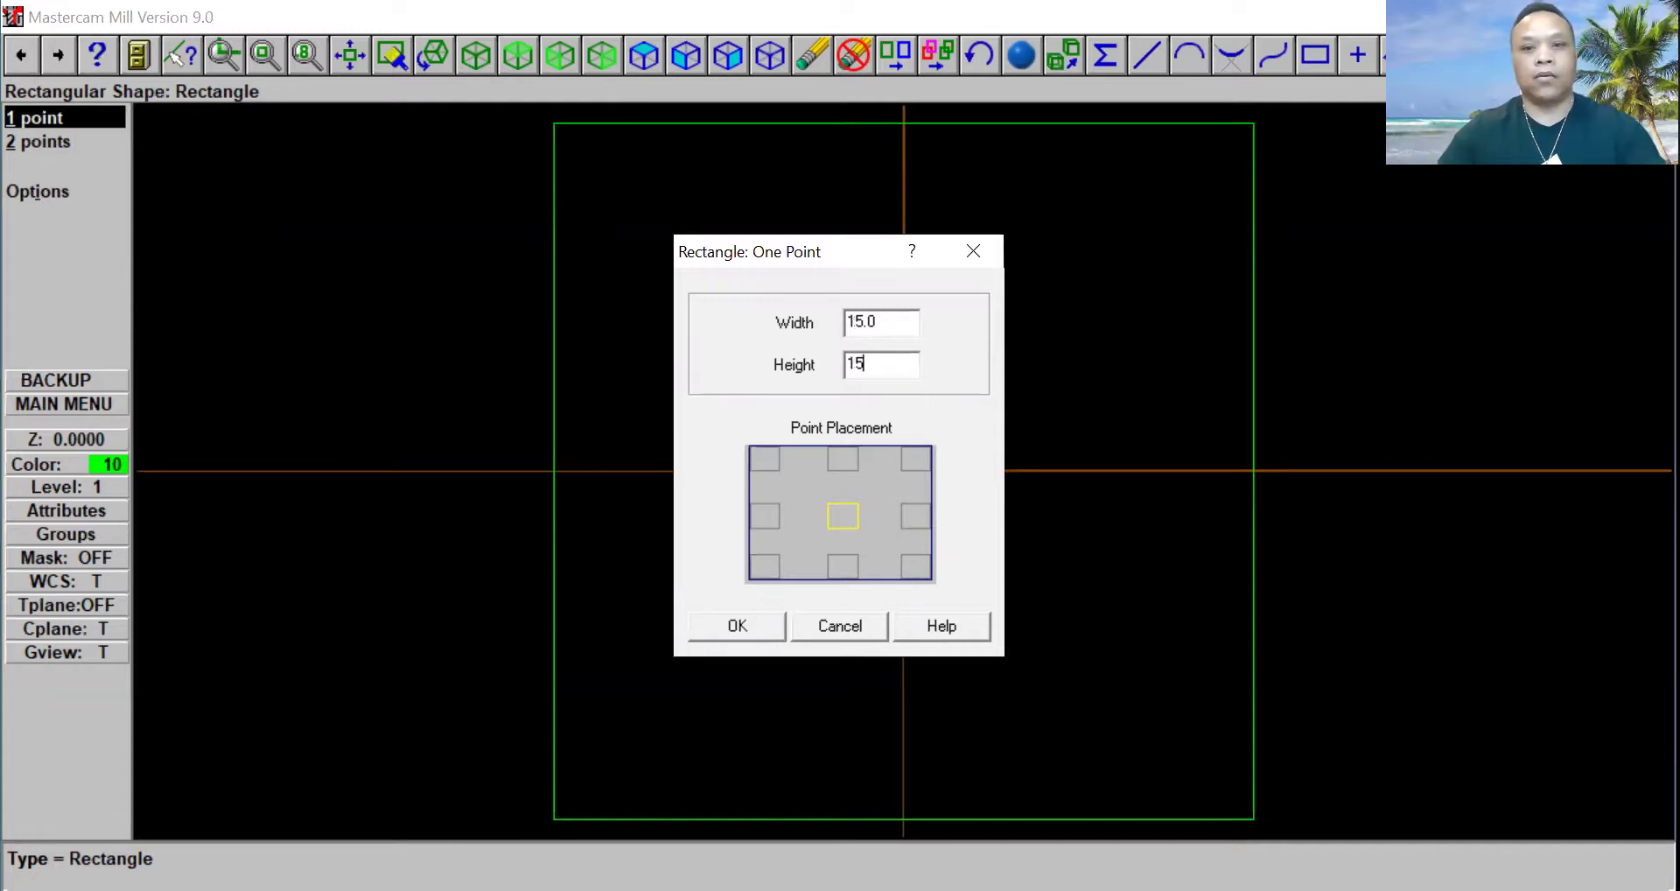
click(744, 621)
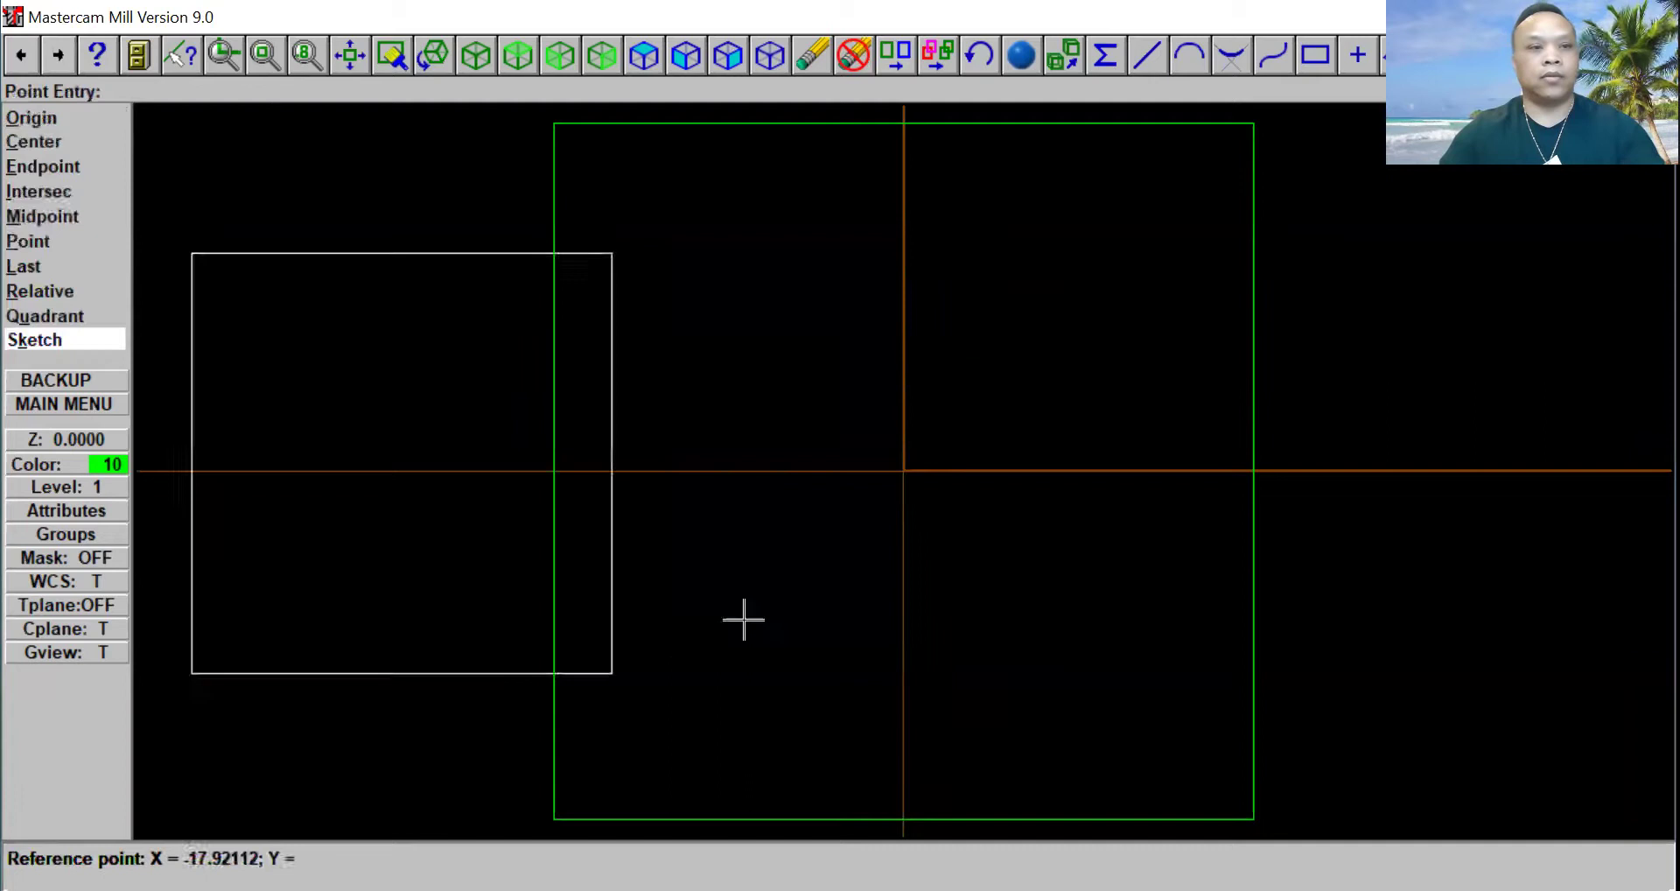
click(90, 116)
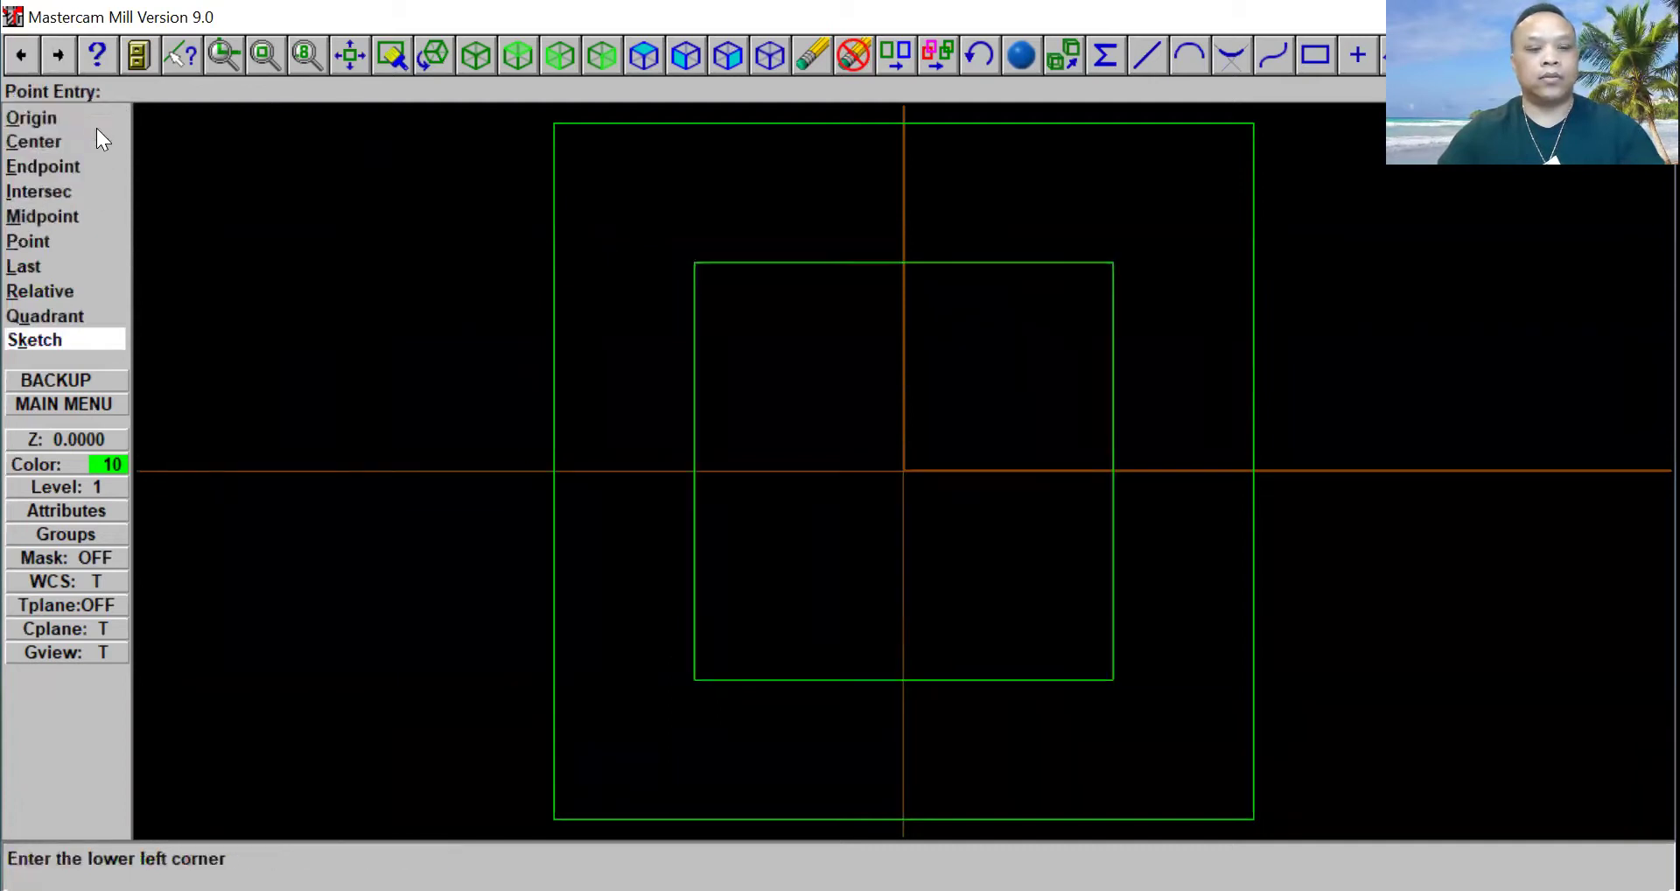
key(Escape)
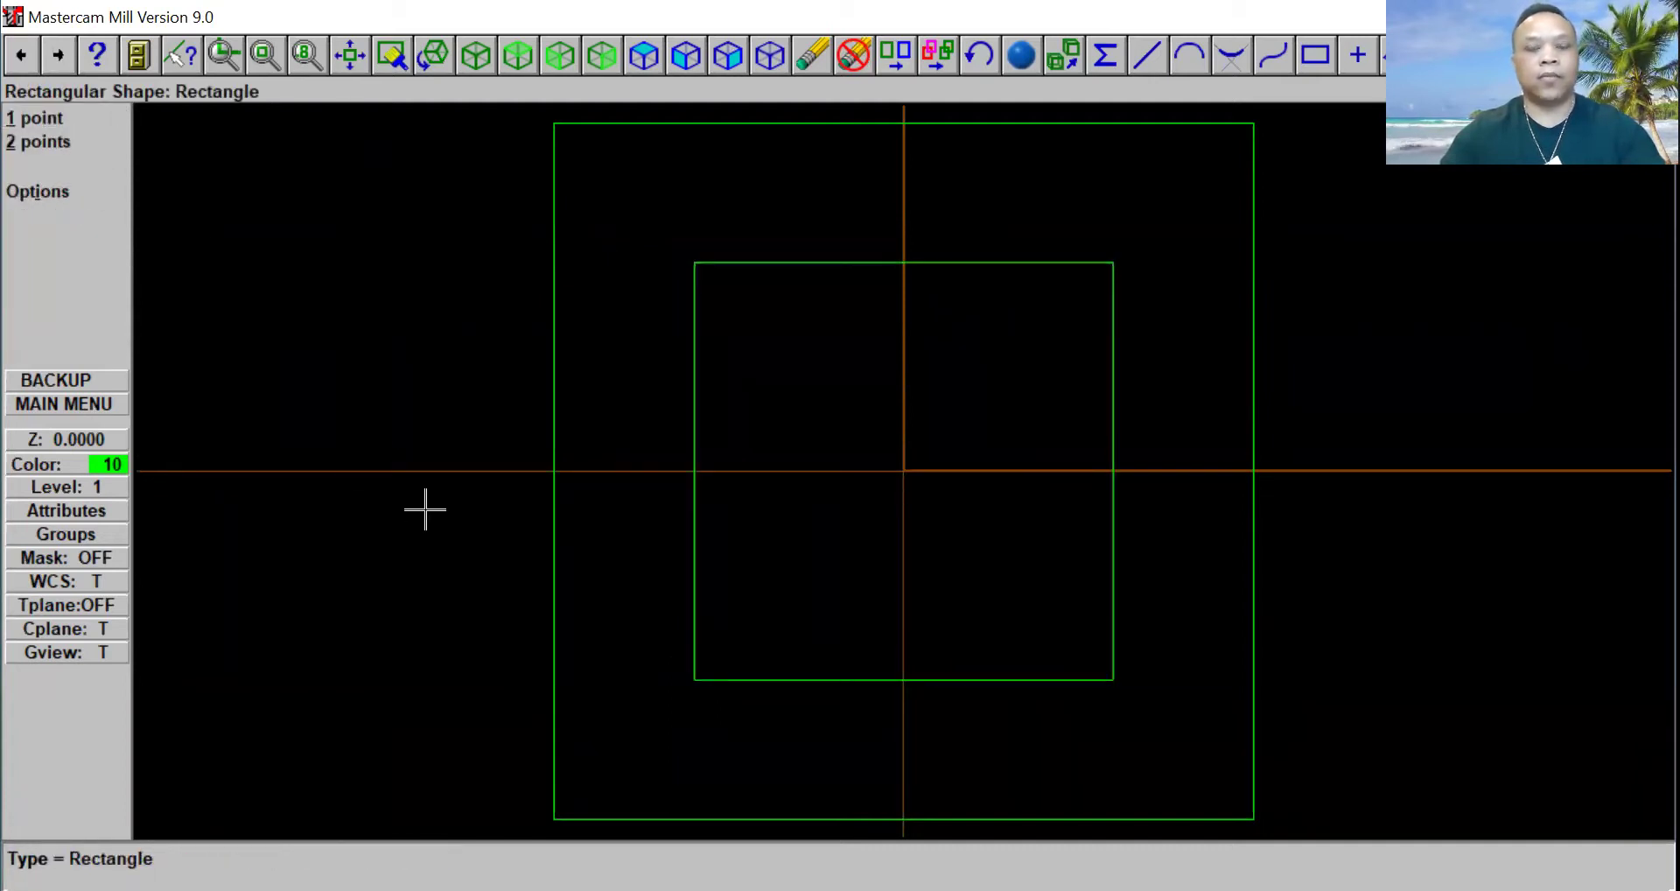
Step: Create a circle of diameter 5 centered on the origin using a center point and diameter
click(101, 406)
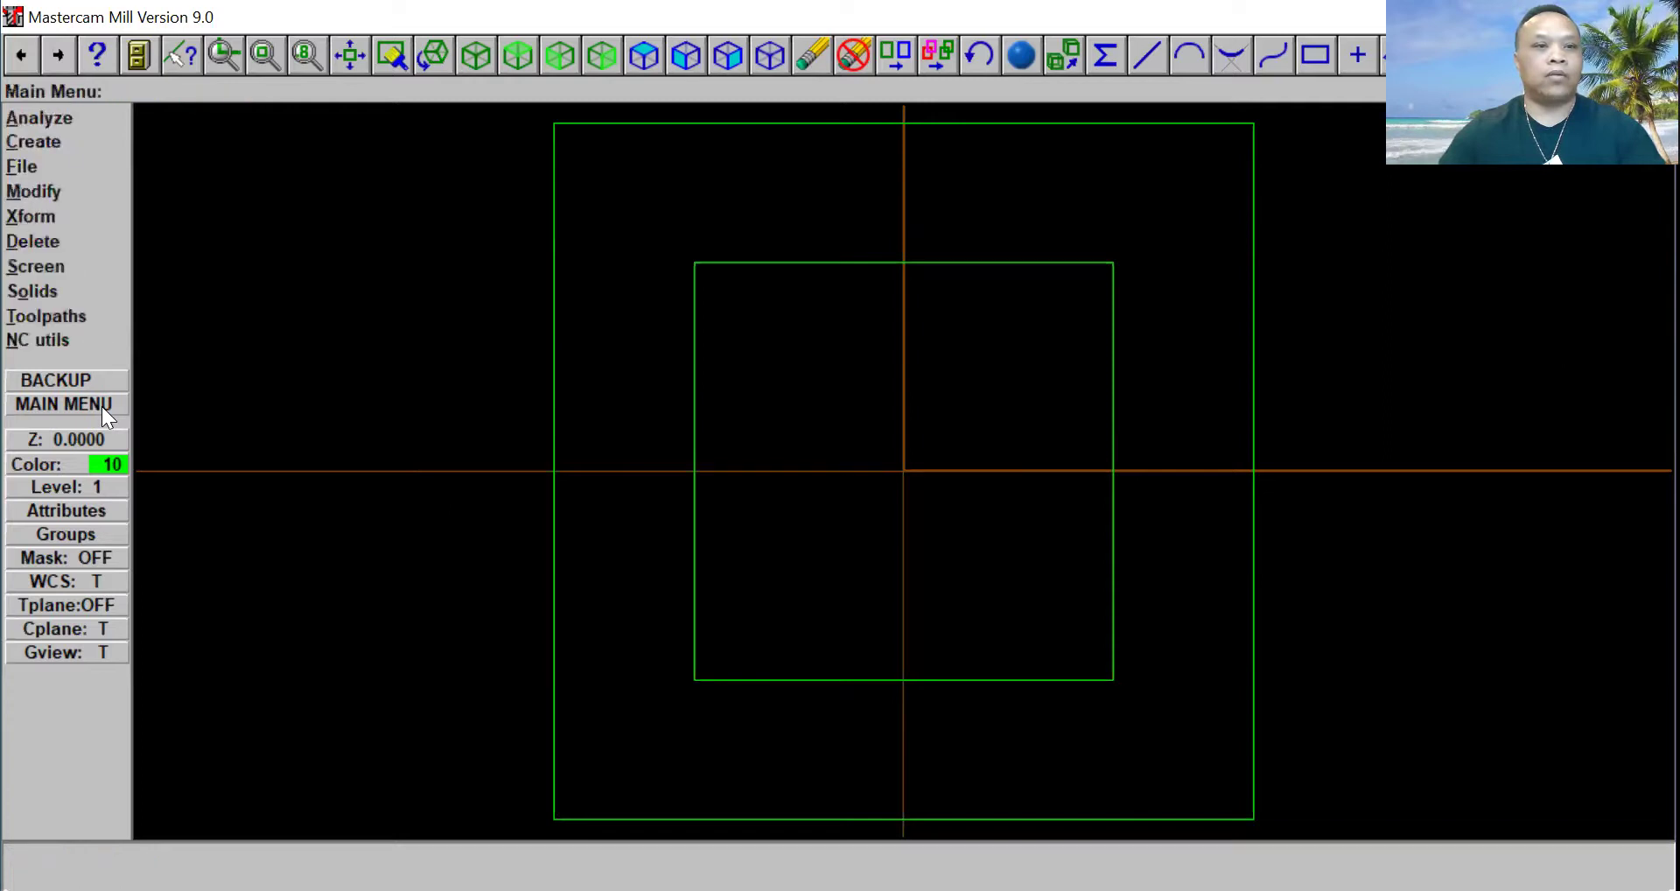
click(75, 140)
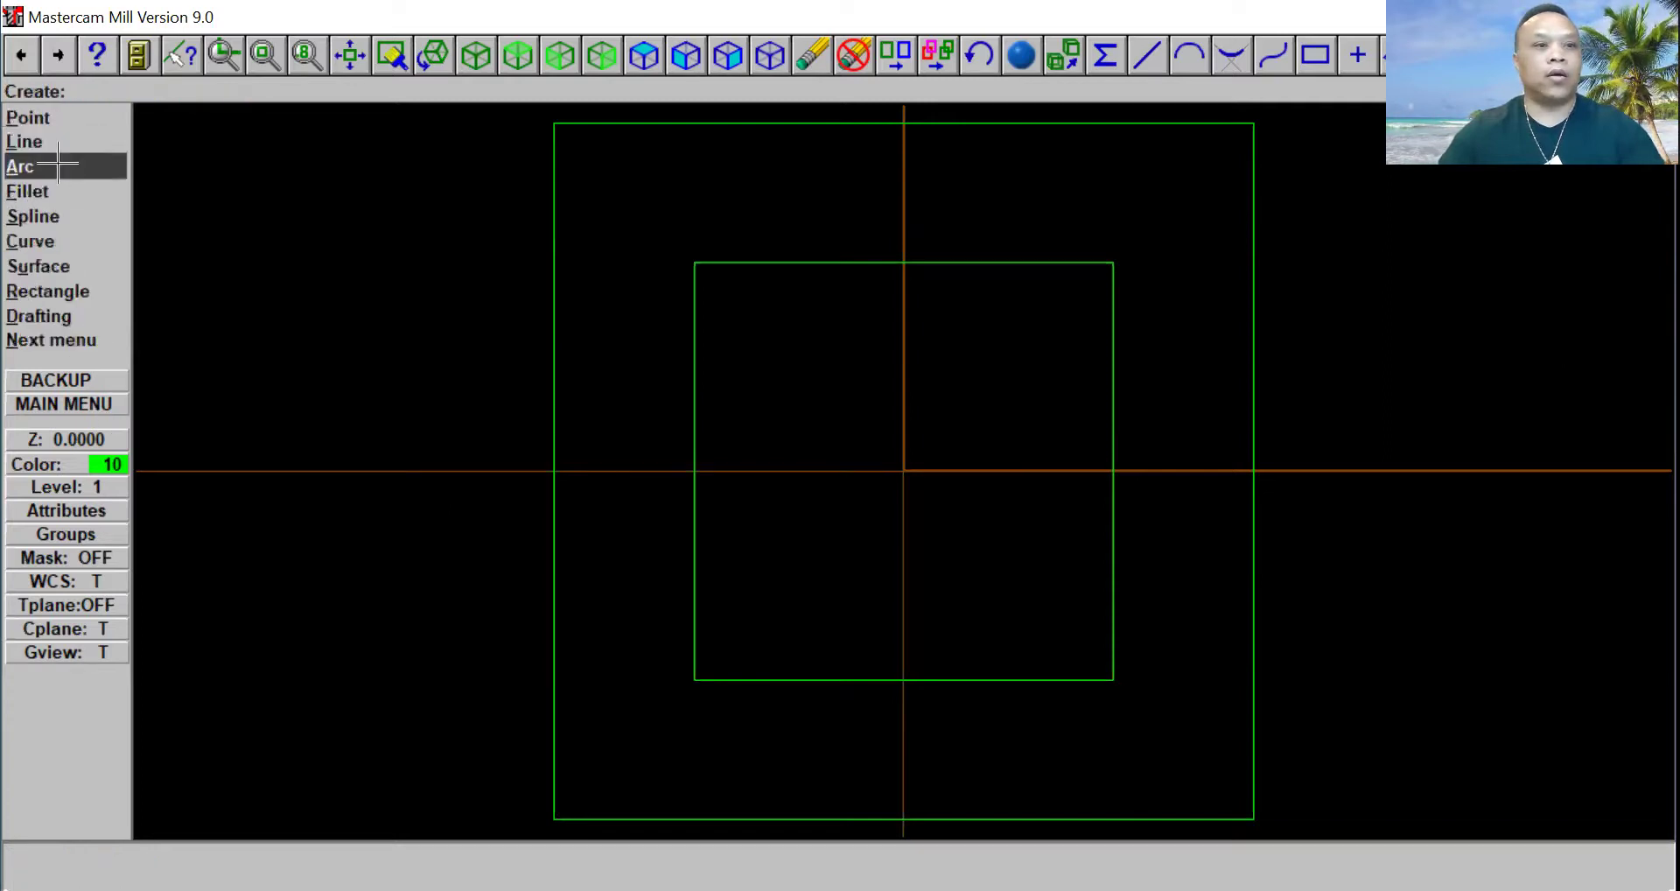
click(57, 164)
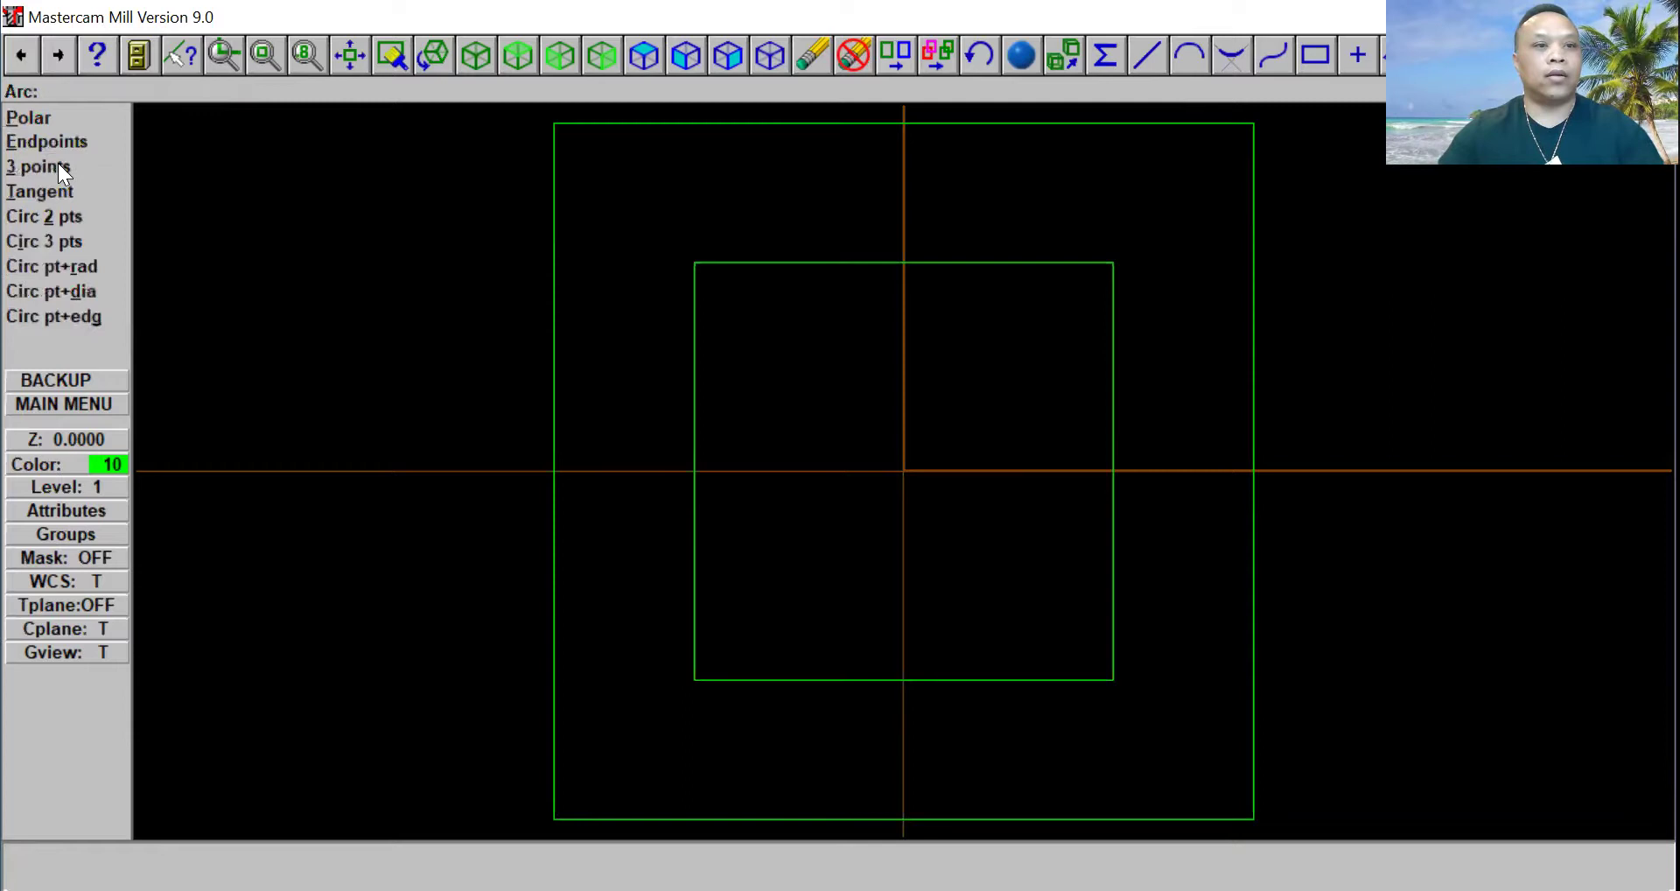
click(70, 293)
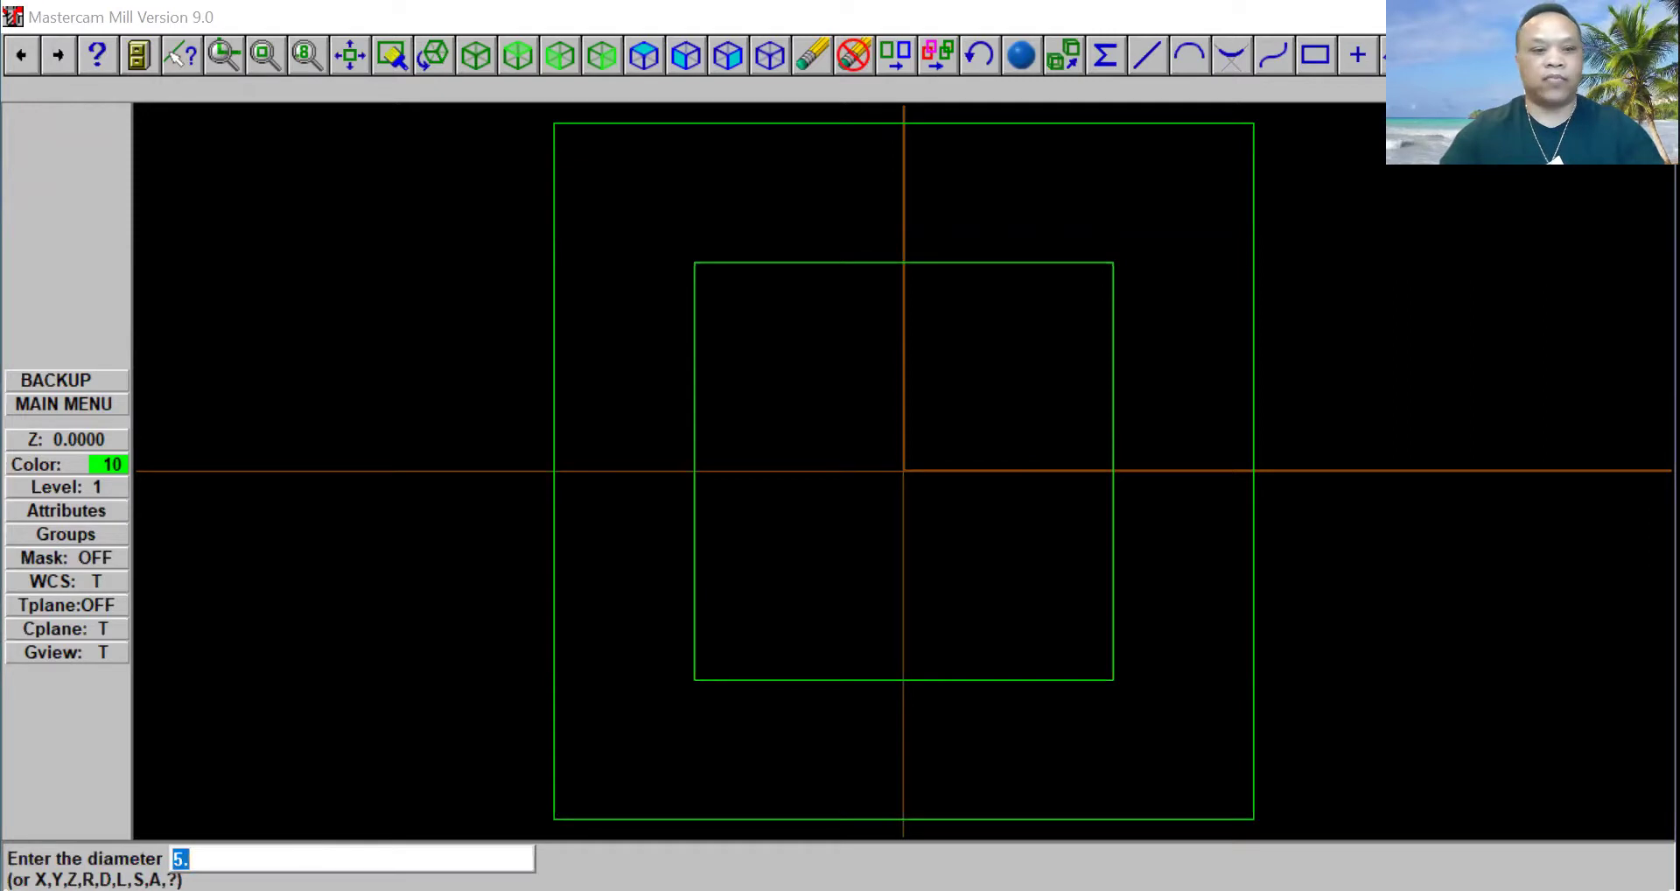
click(190, 858)
key(BackSpace)
key(BackSpace)
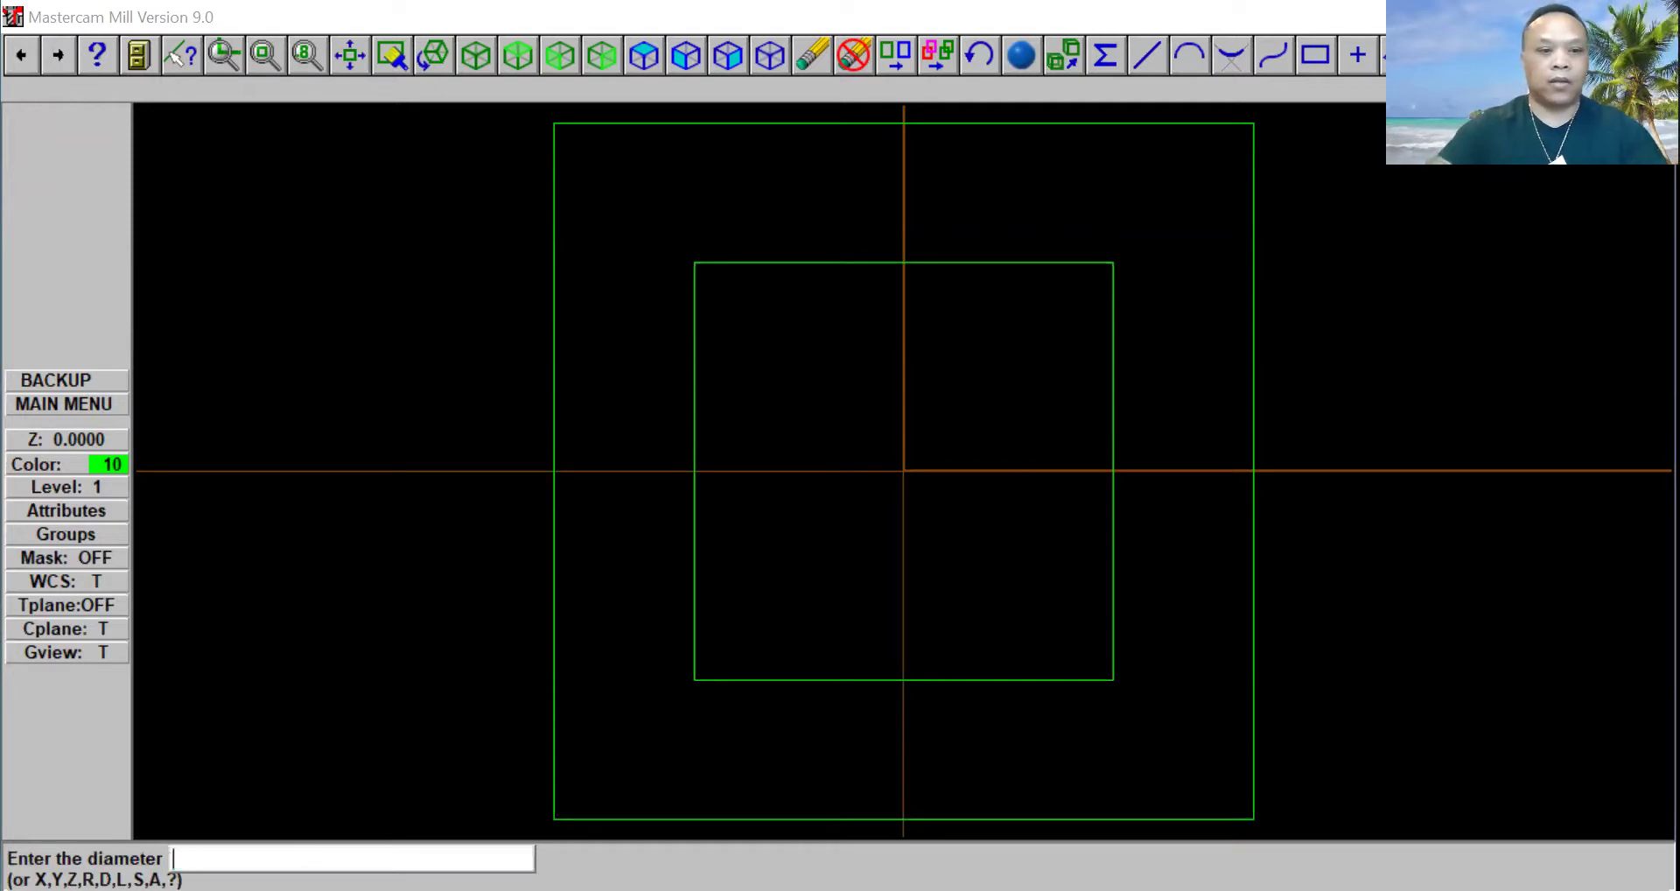
text(5)
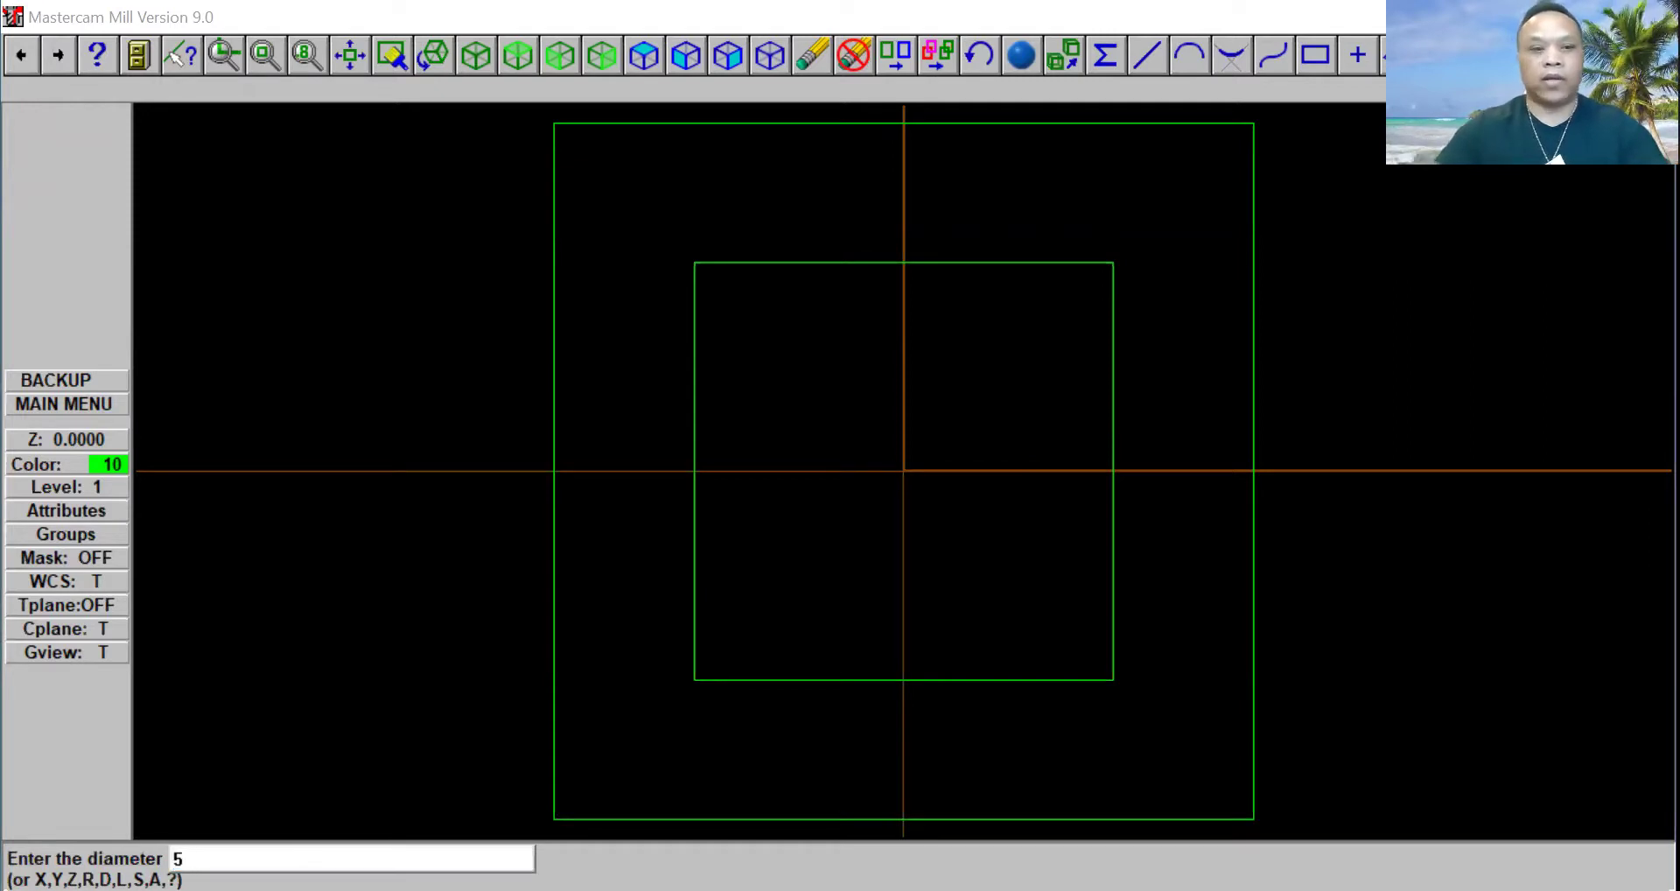
key(Return)
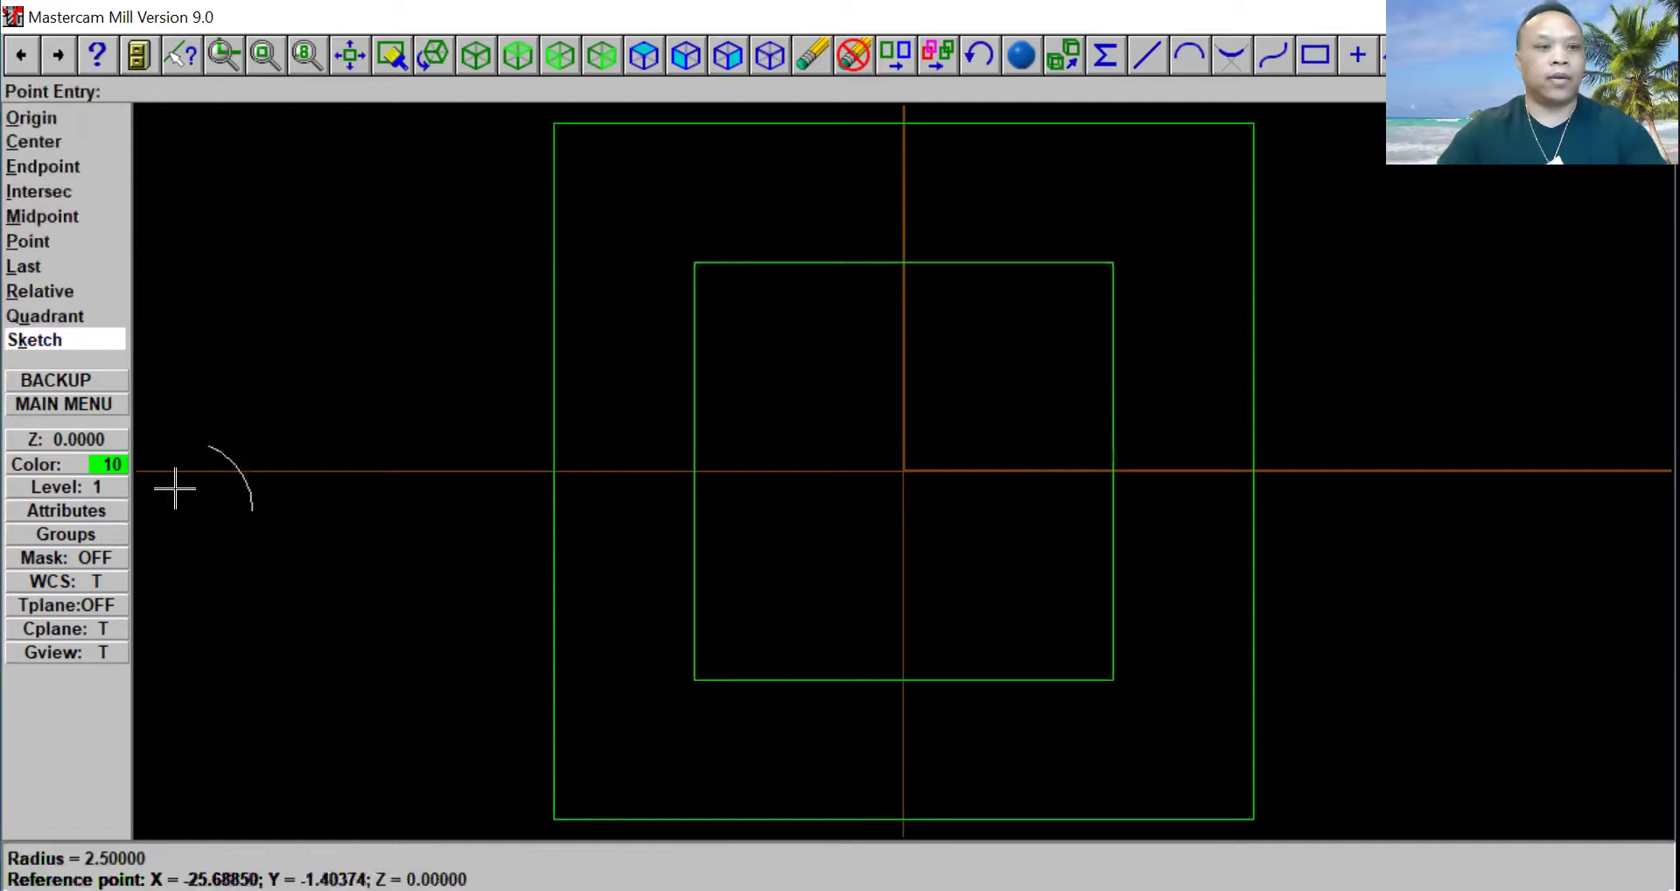
click(79, 114)
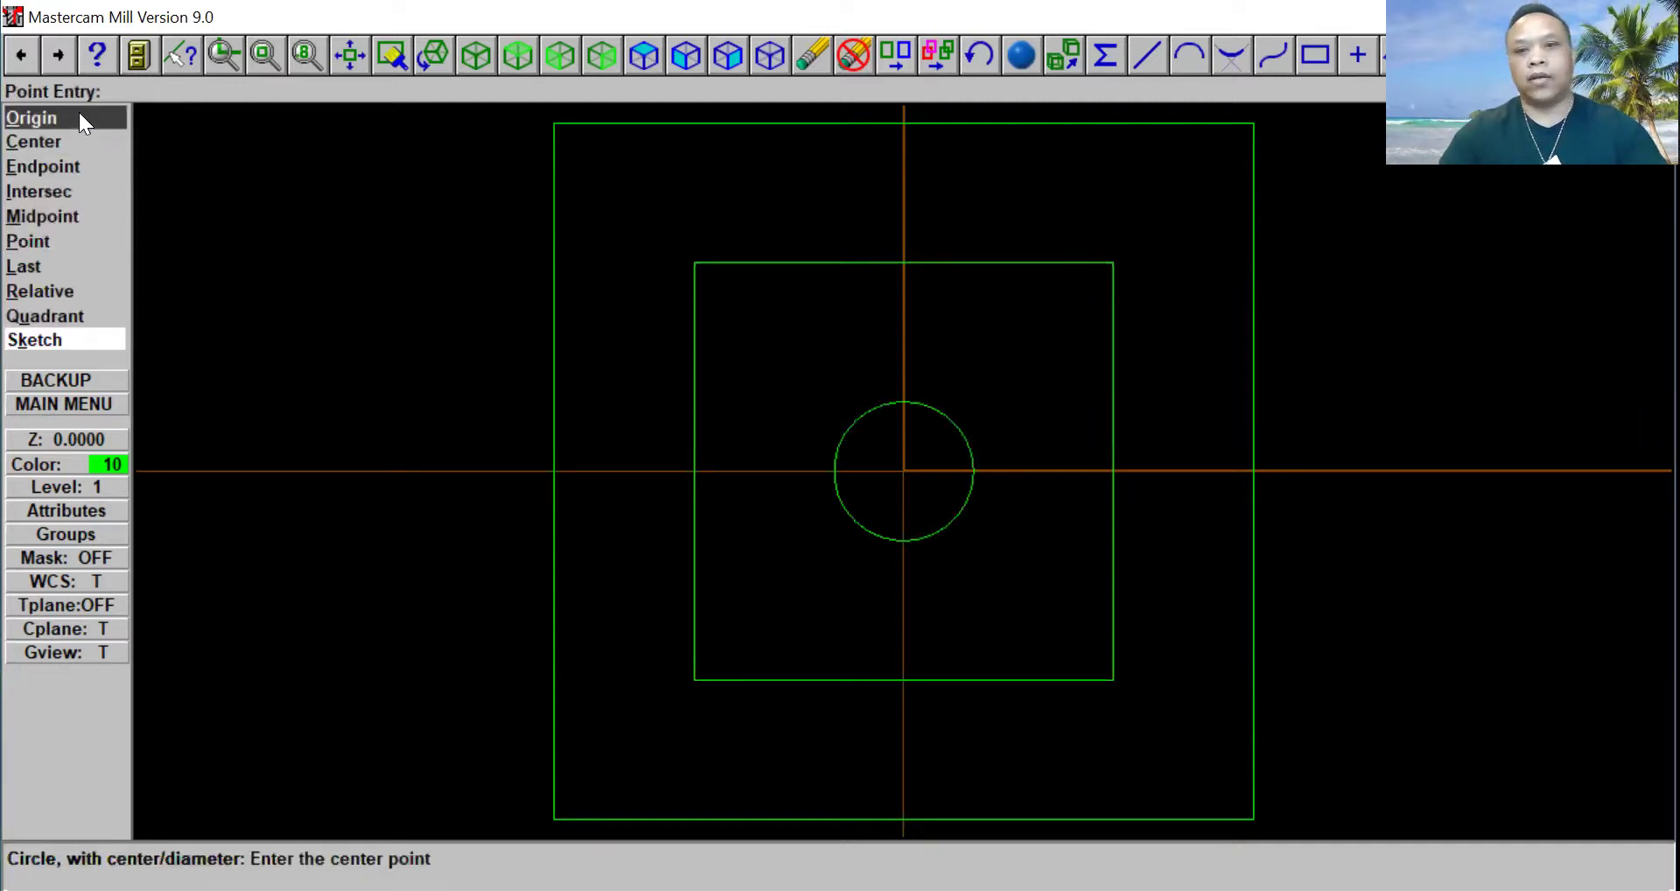
key(Escape)
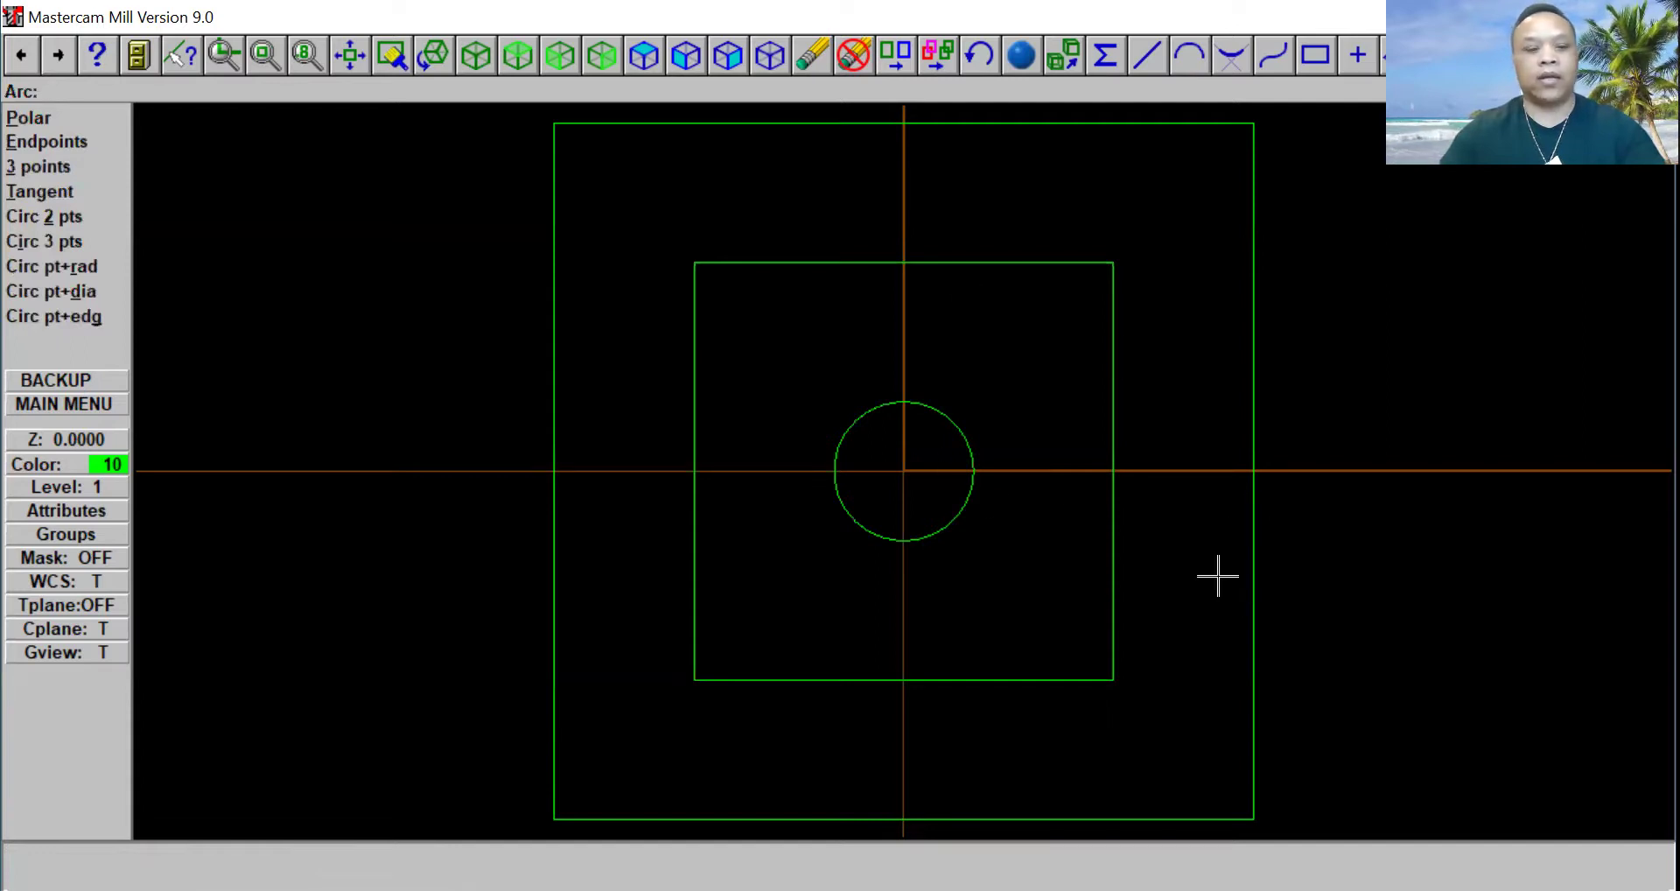
Step: Start a Pocket toolpath with the central circle chained as its boundary
key(F2)
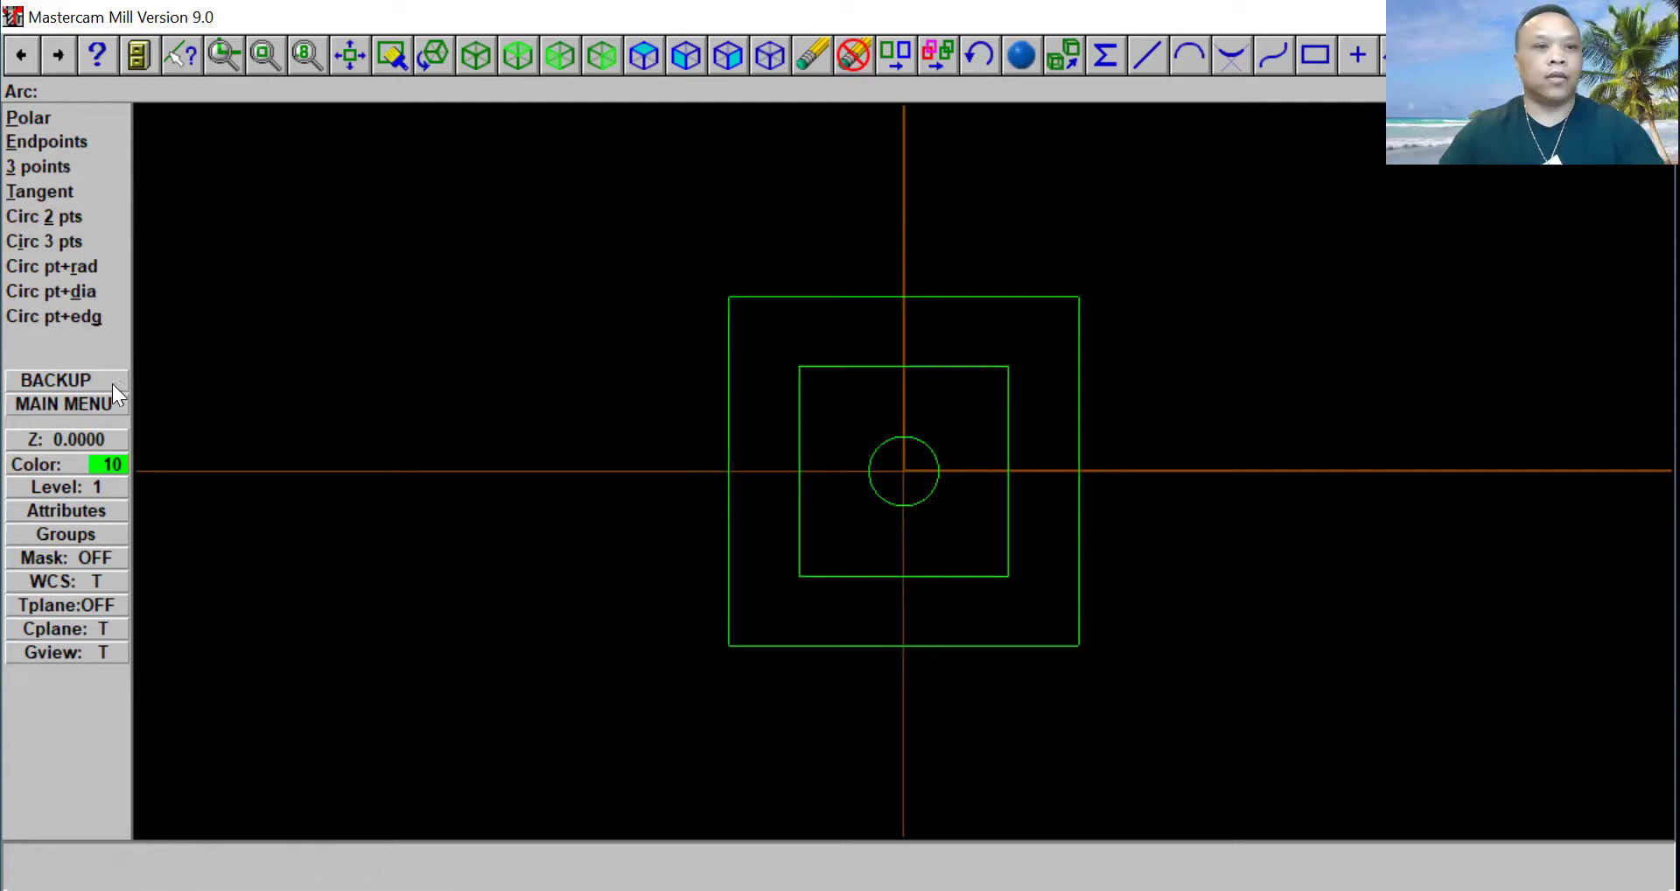
click(105, 404)
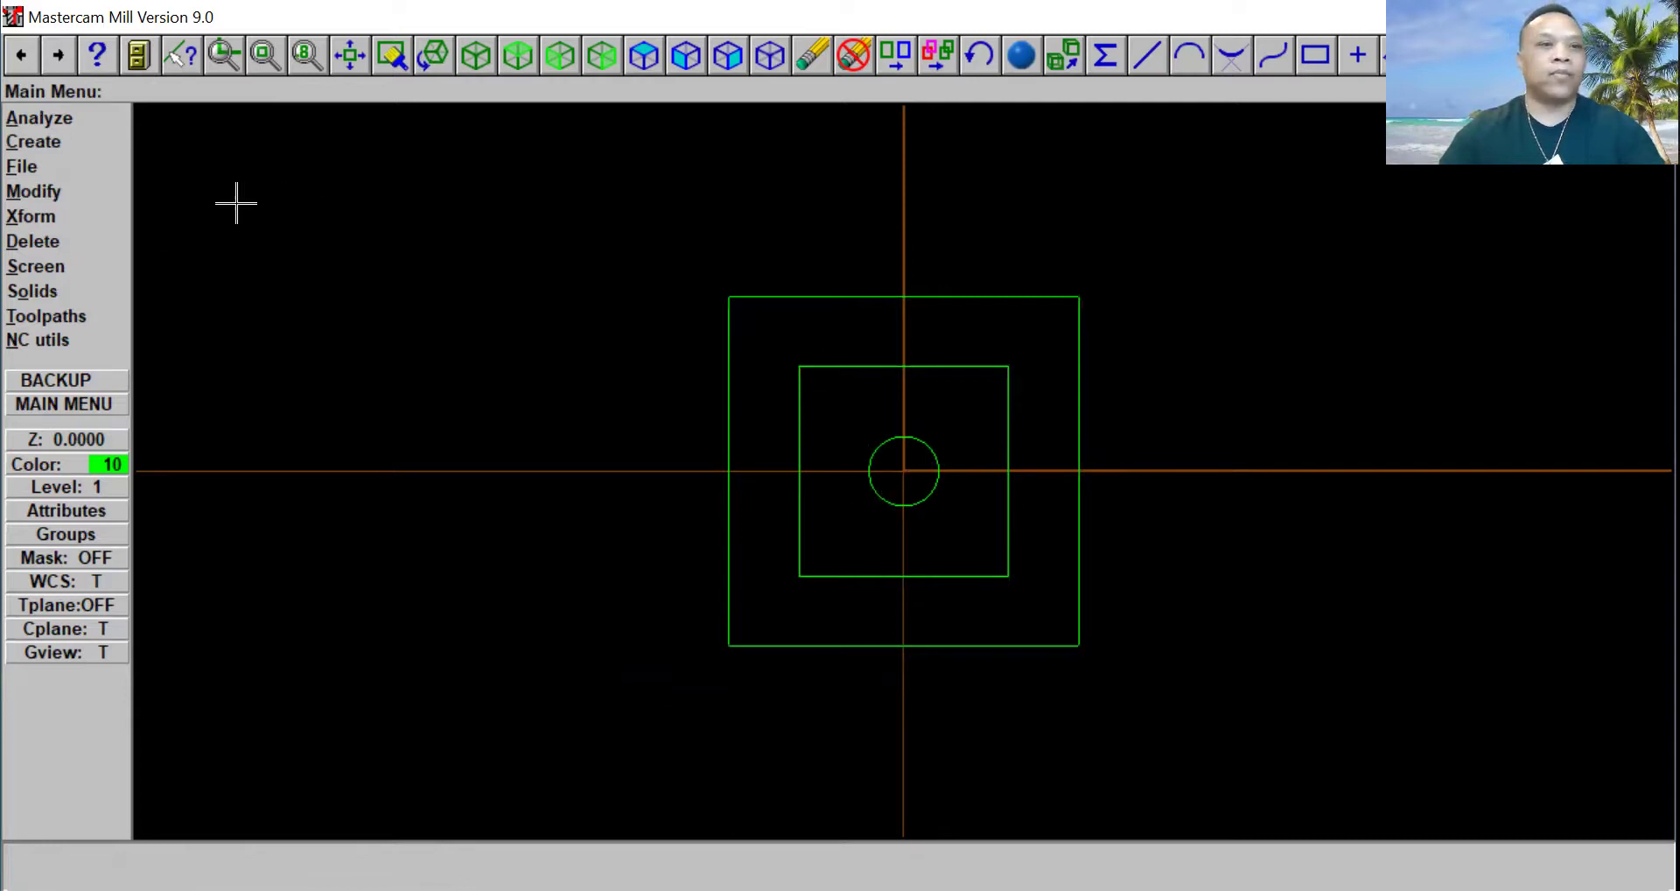
click(86, 314)
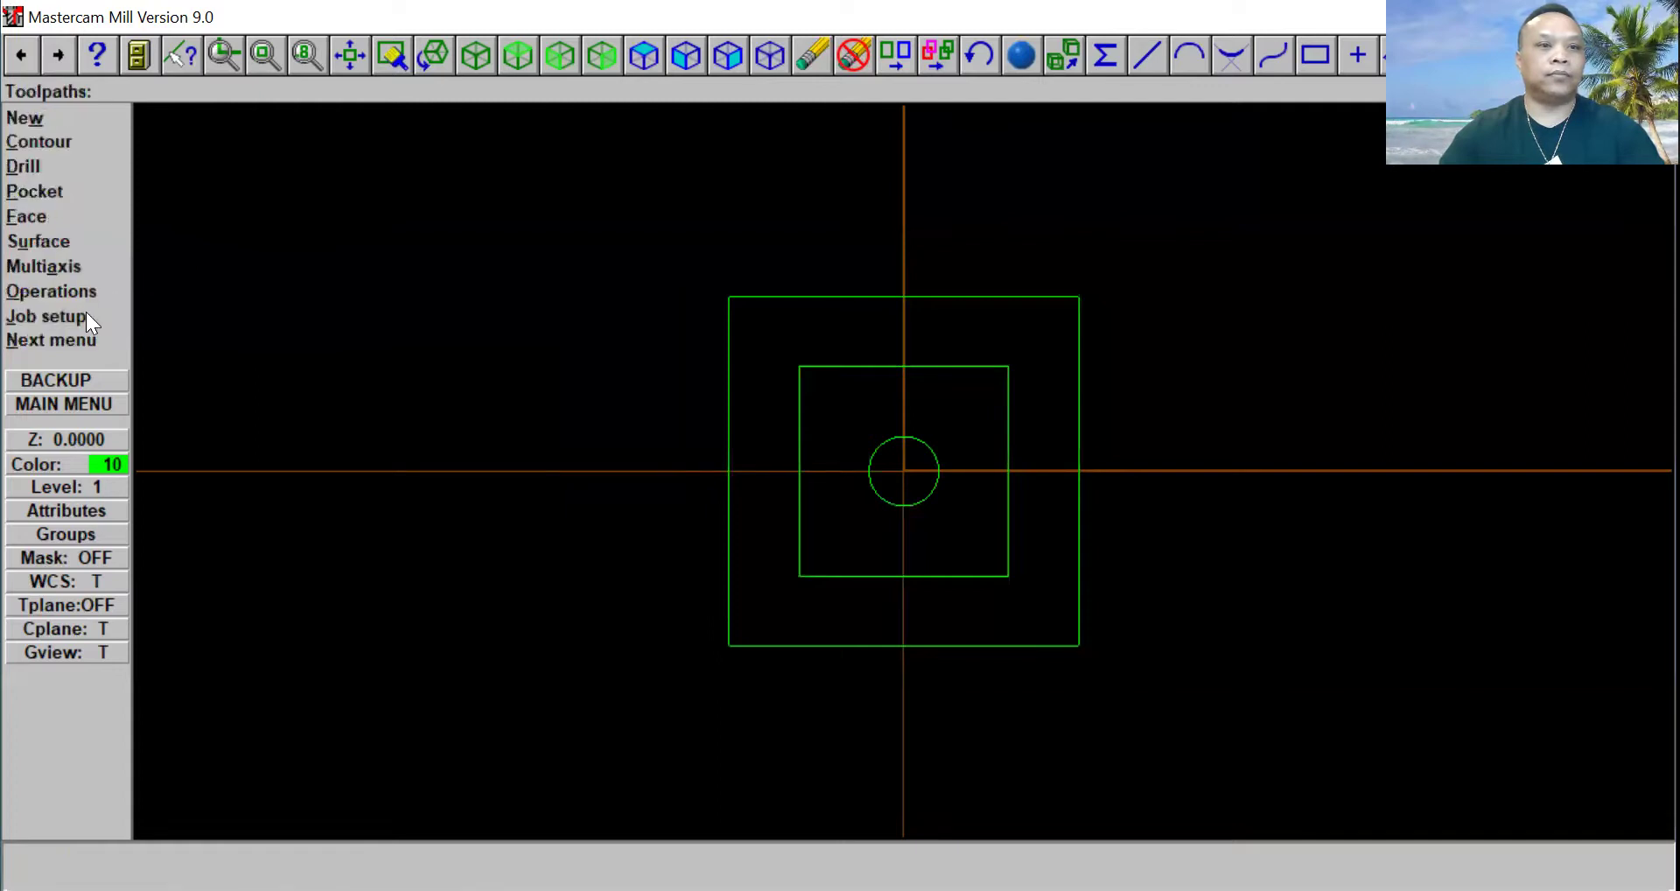
click(64, 194)
click(58, 126)
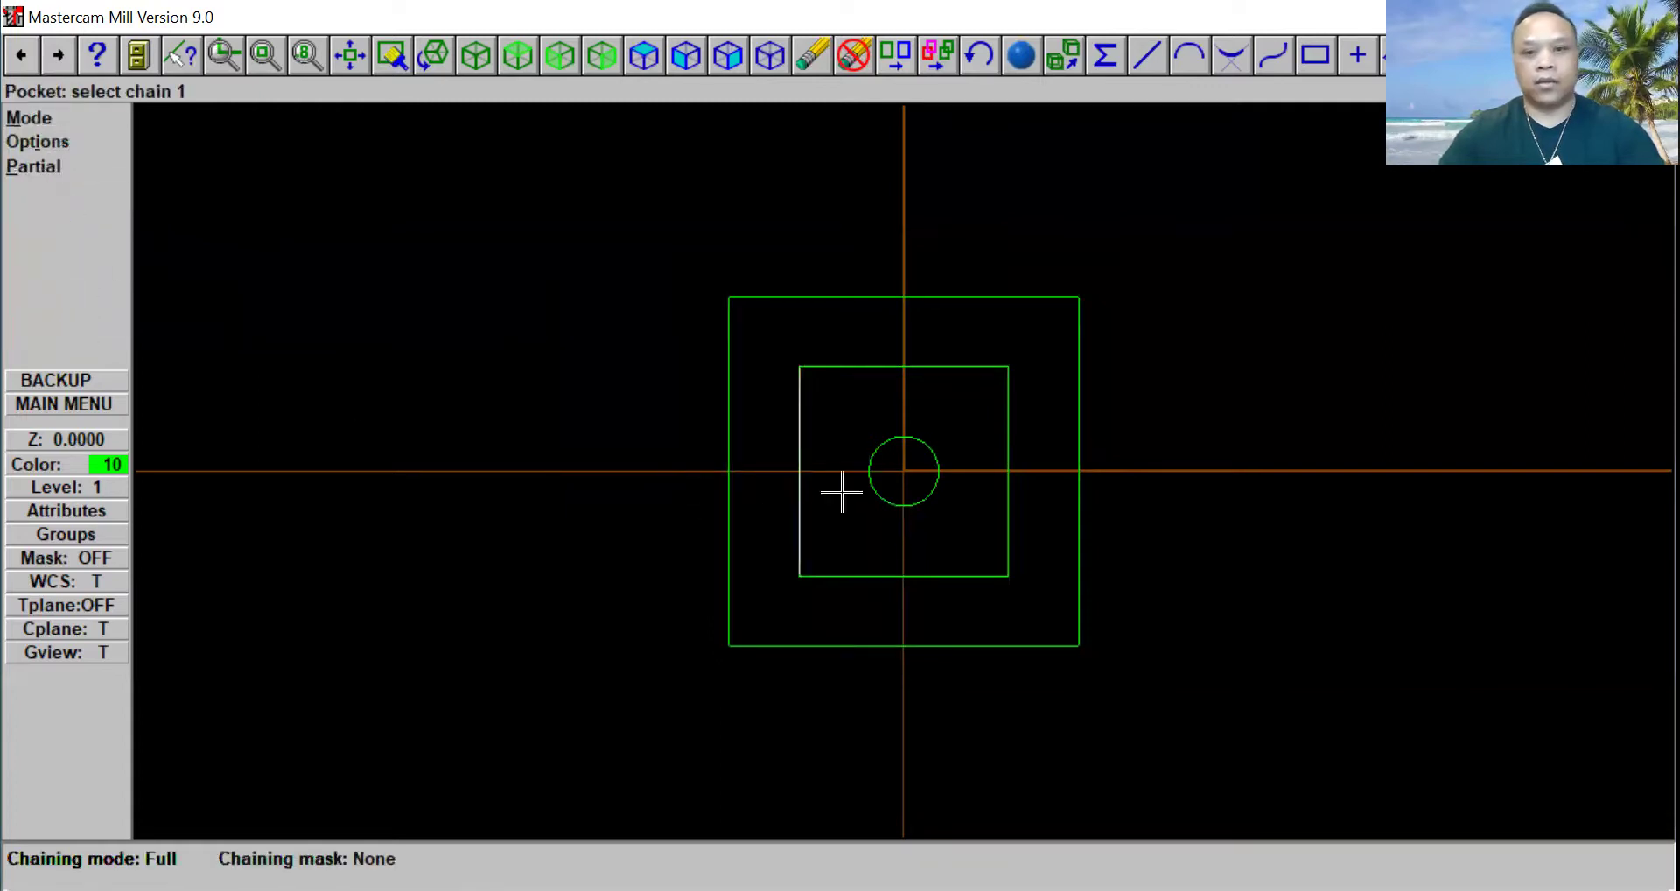
click(873, 472)
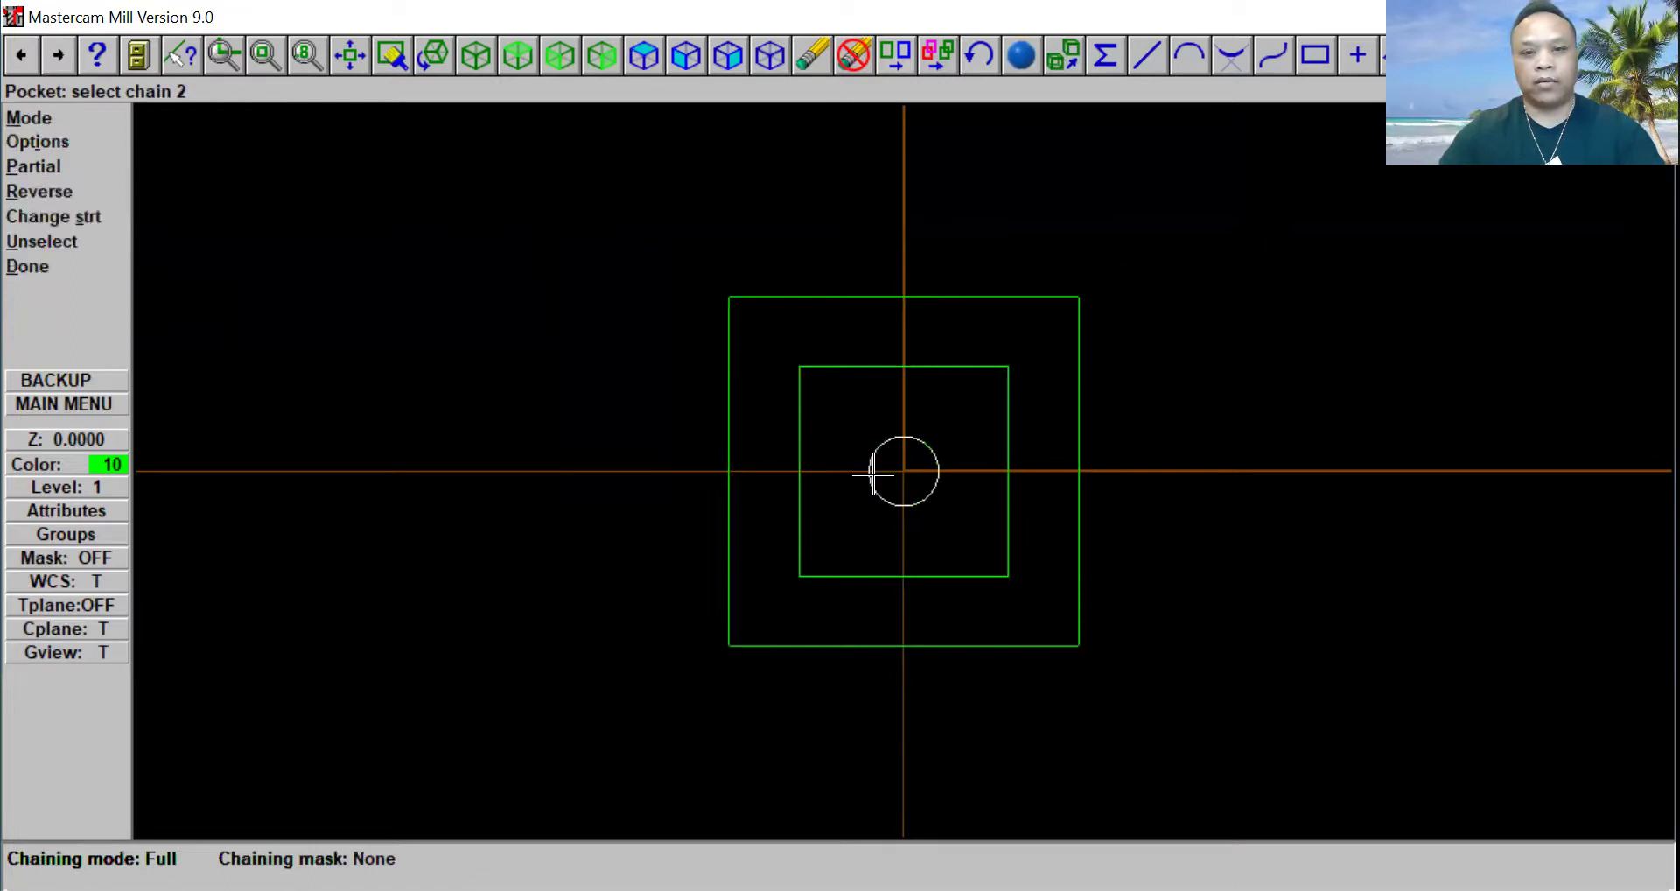
click(55, 267)
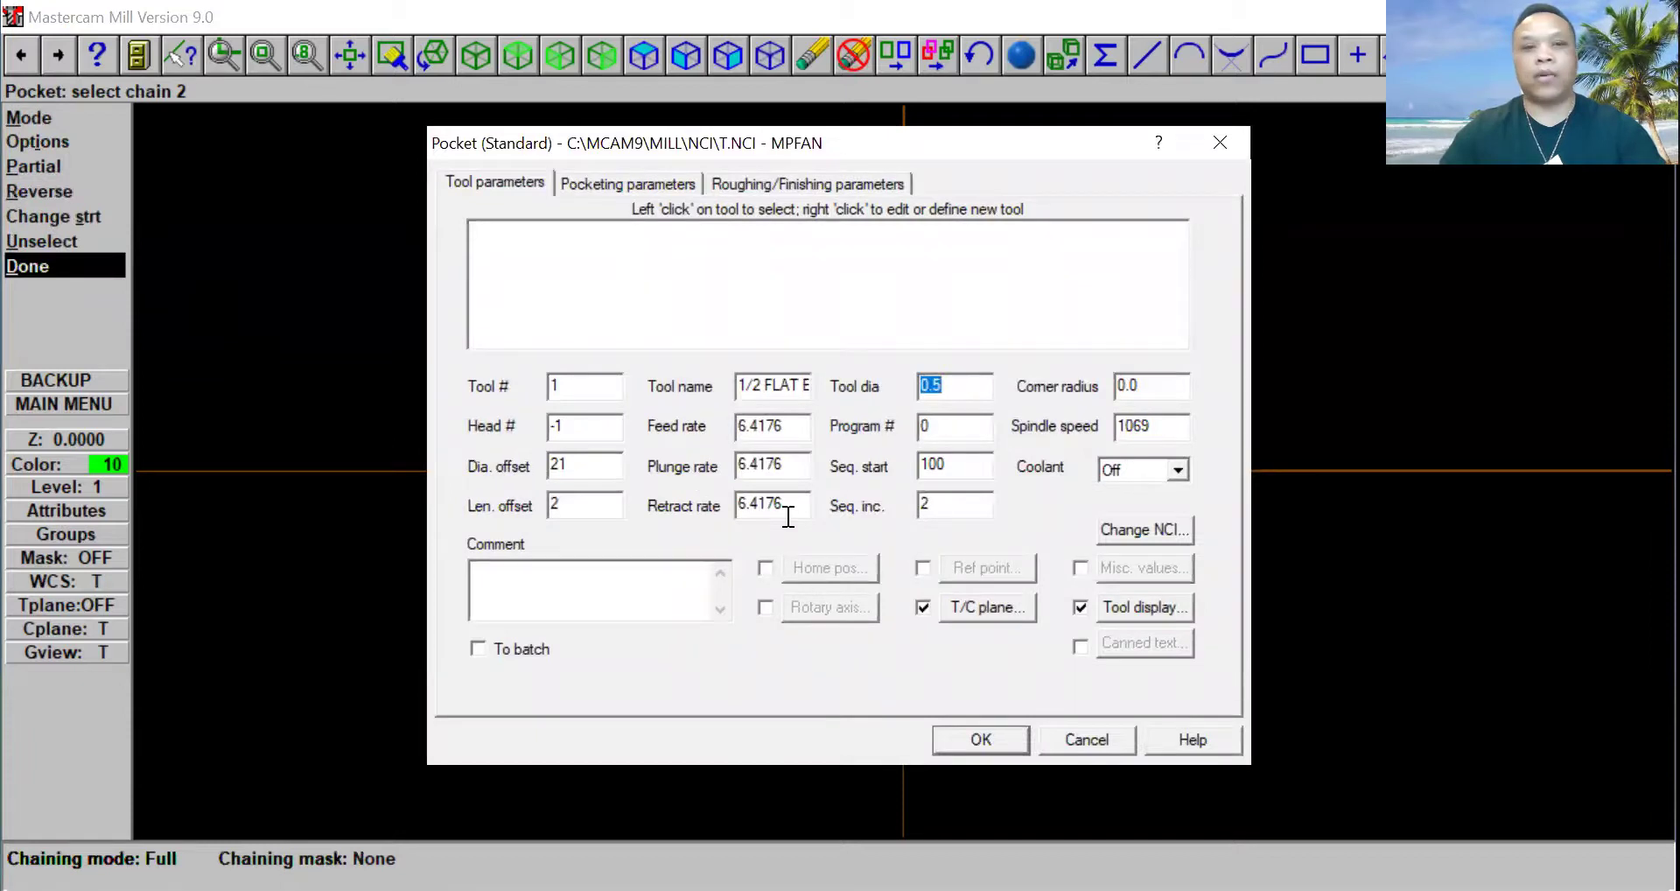
Step: Load the 1/4 flat endmill, tool number 235, from the tool library for the pocket operation
right_click(524, 248)
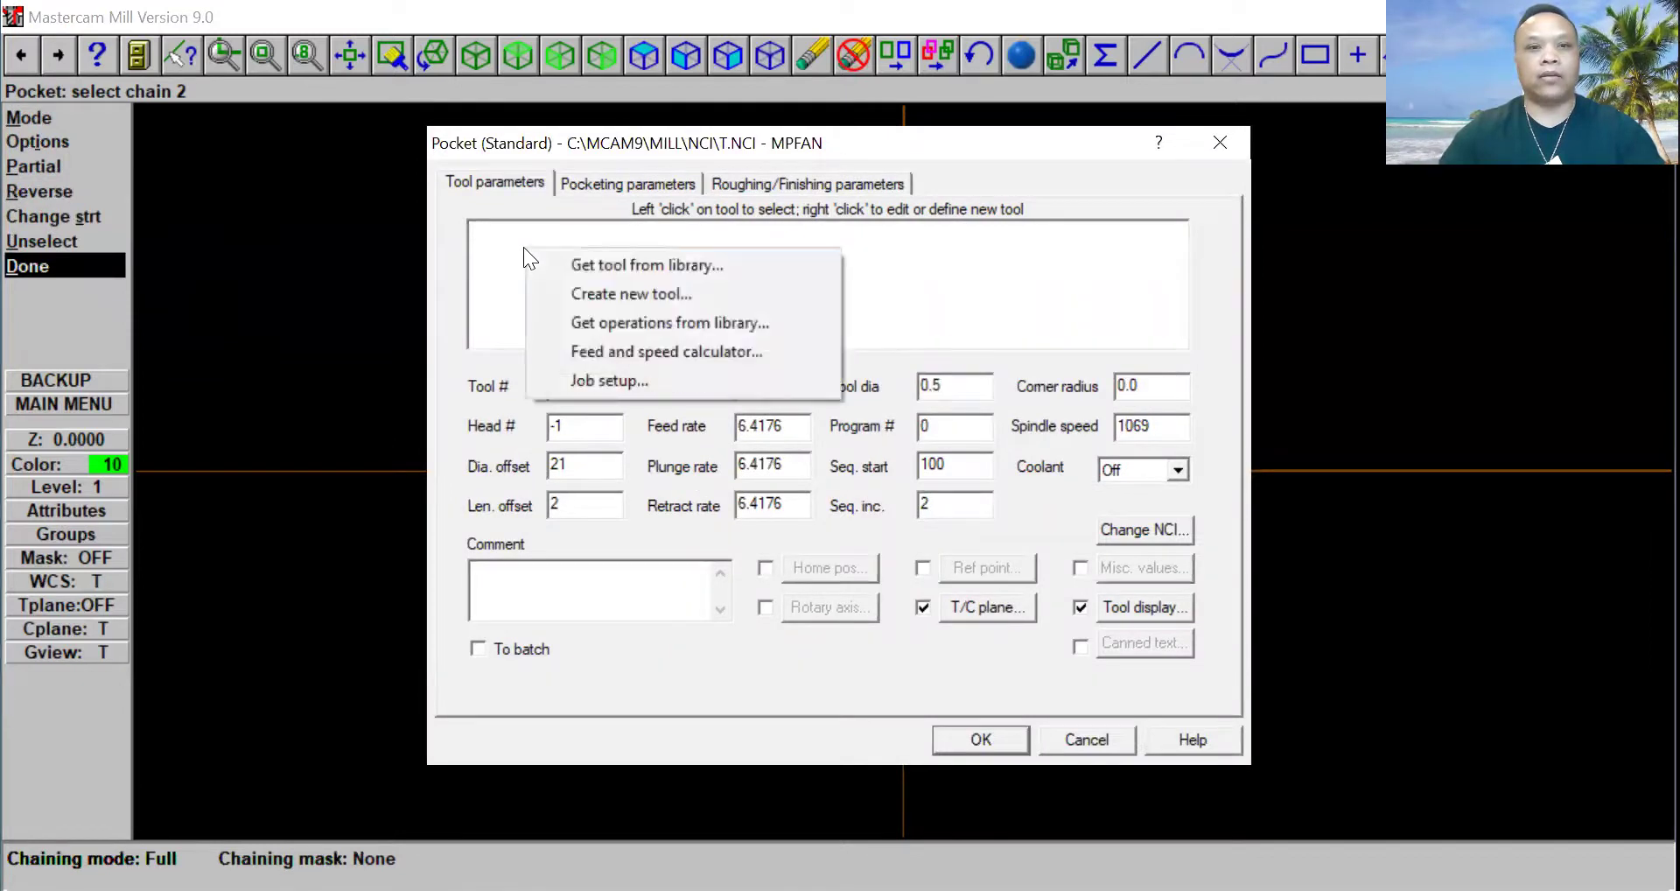
click(589, 264)
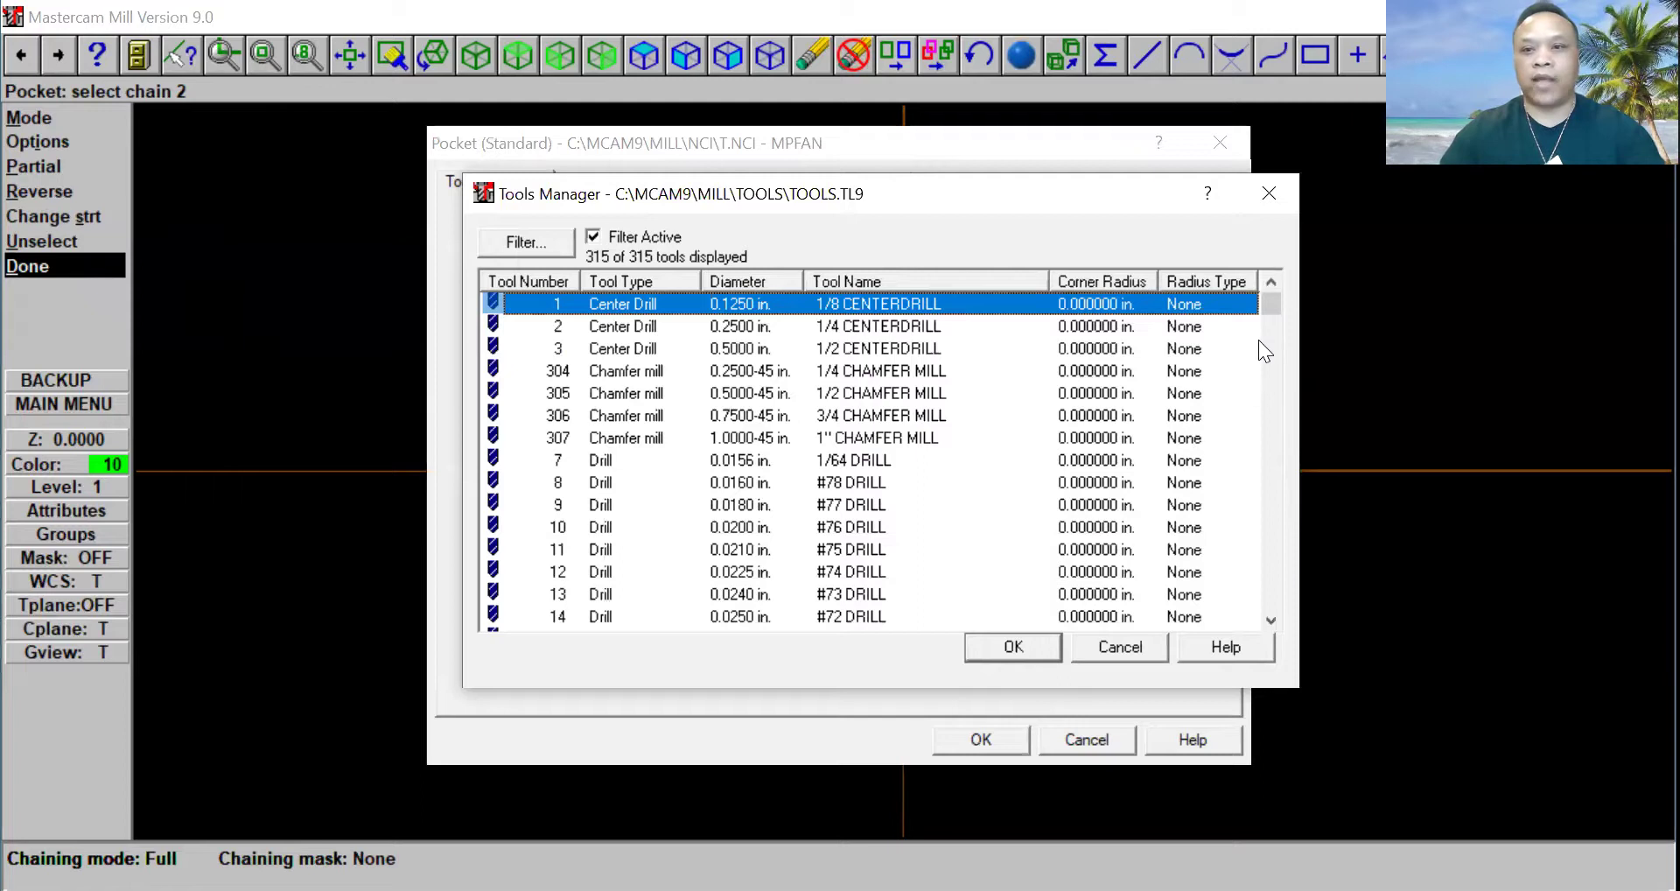
drag(1265, 308, 1248, 473)
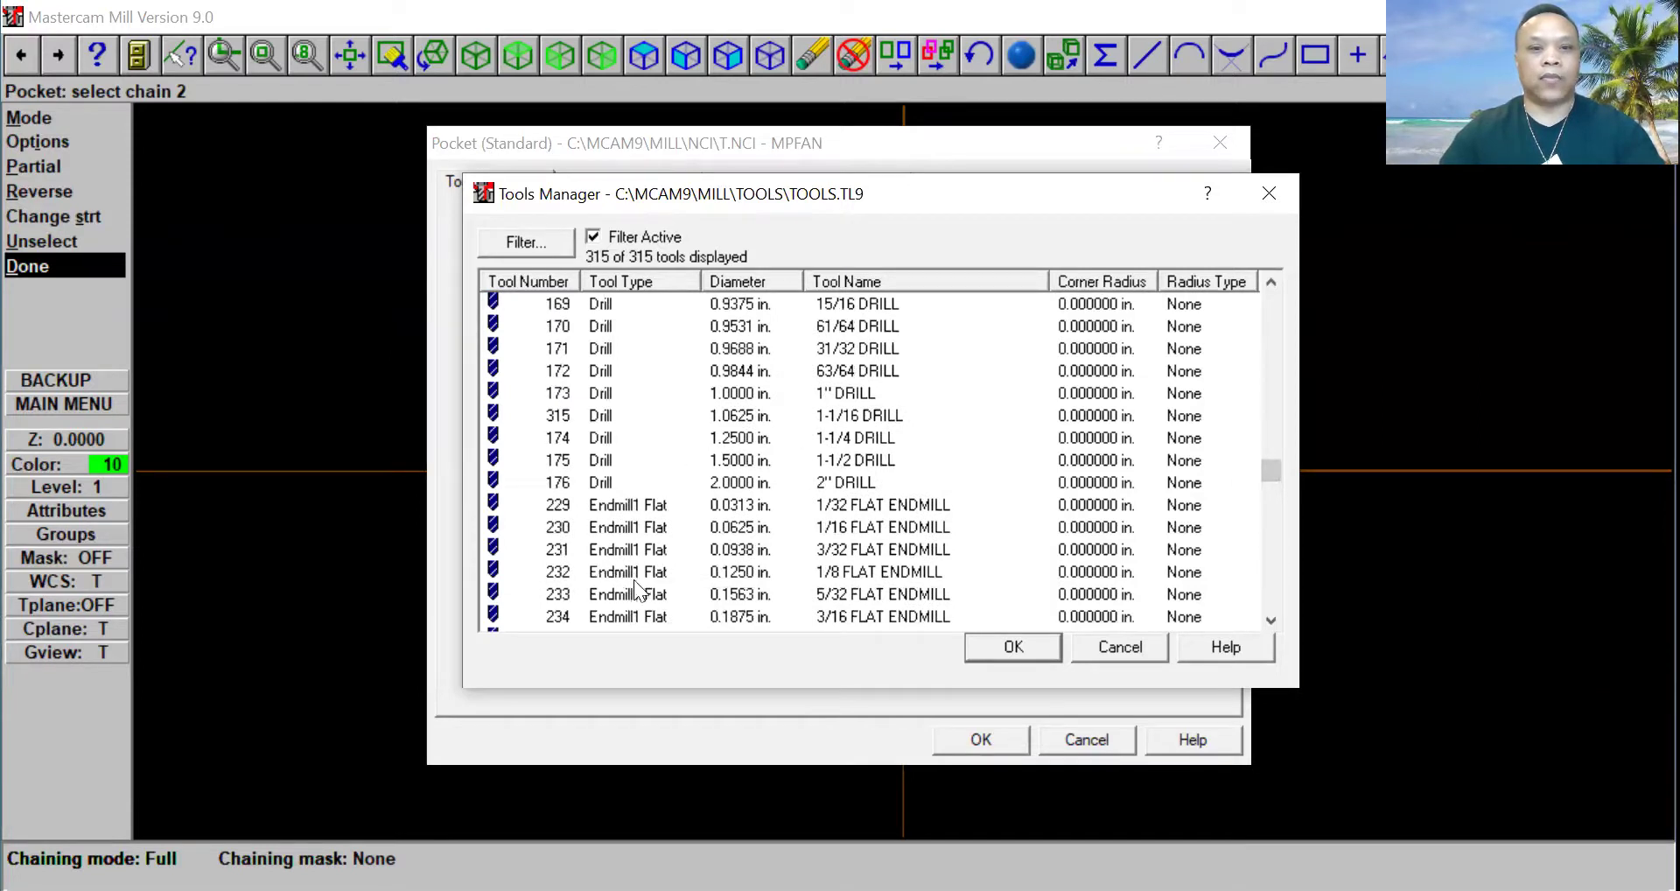
scroll(730, 560, down, 2)
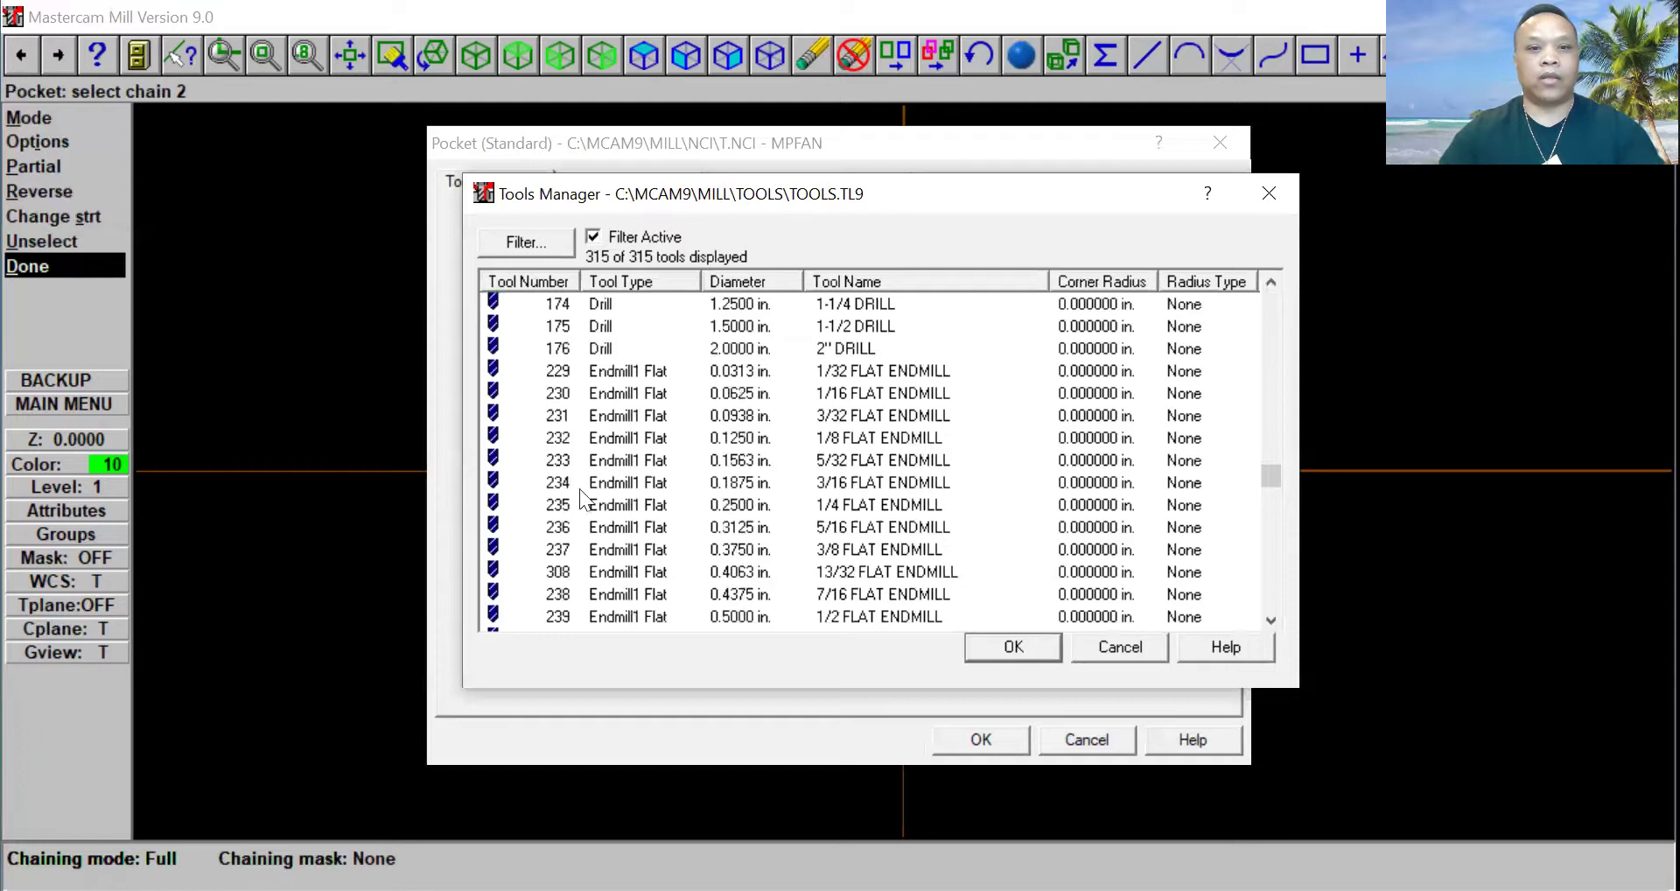
click(635, 507)
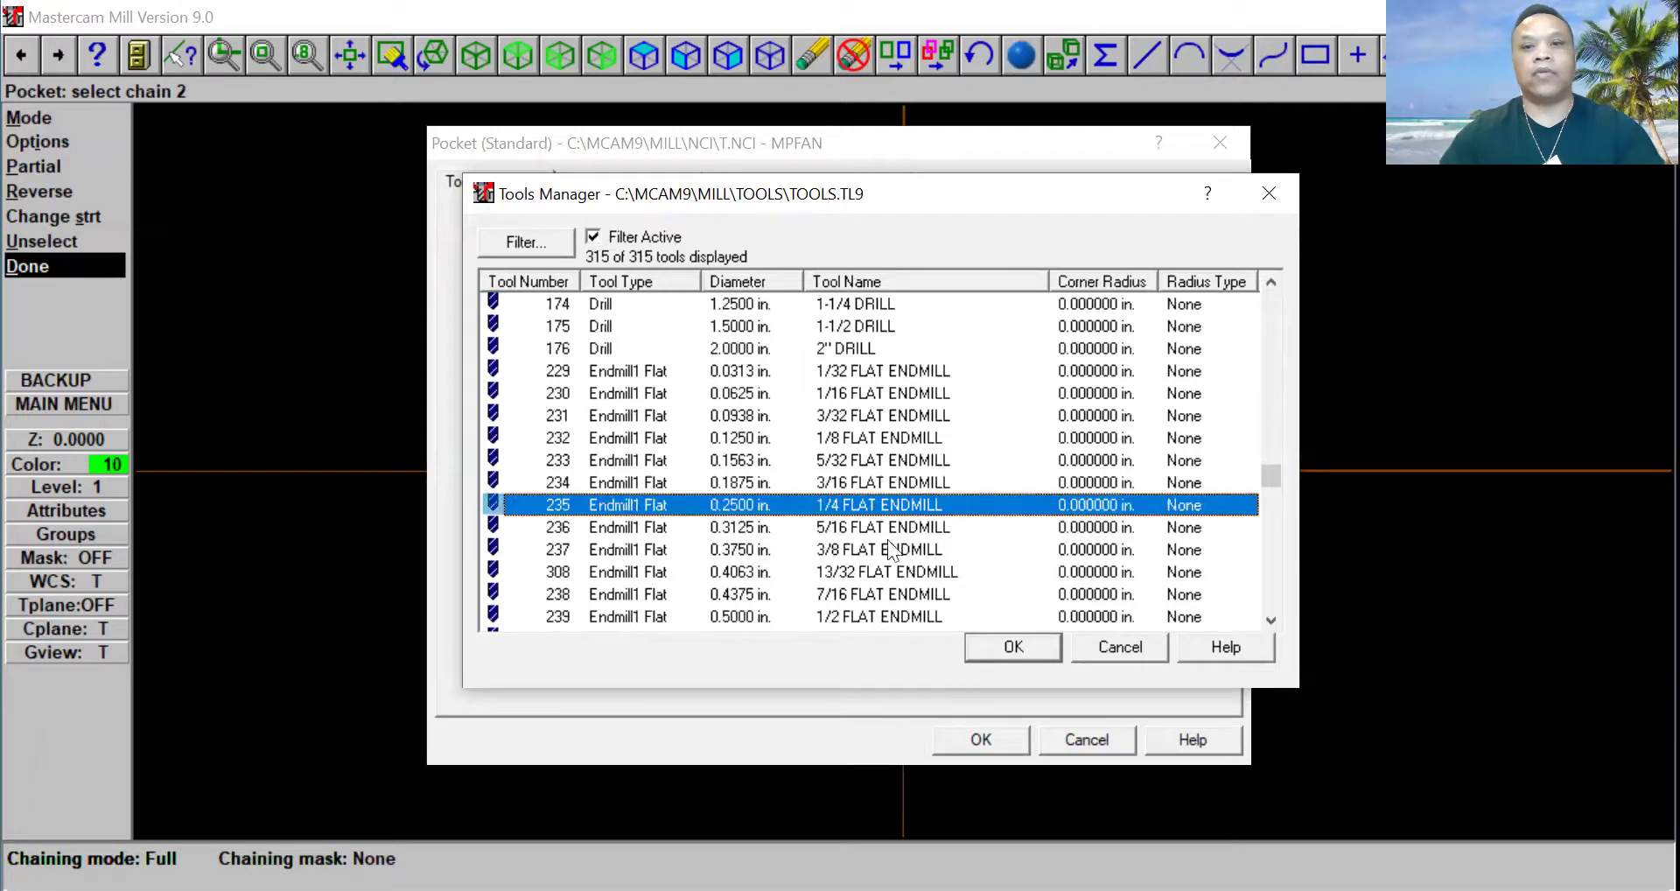
click(998, 649)
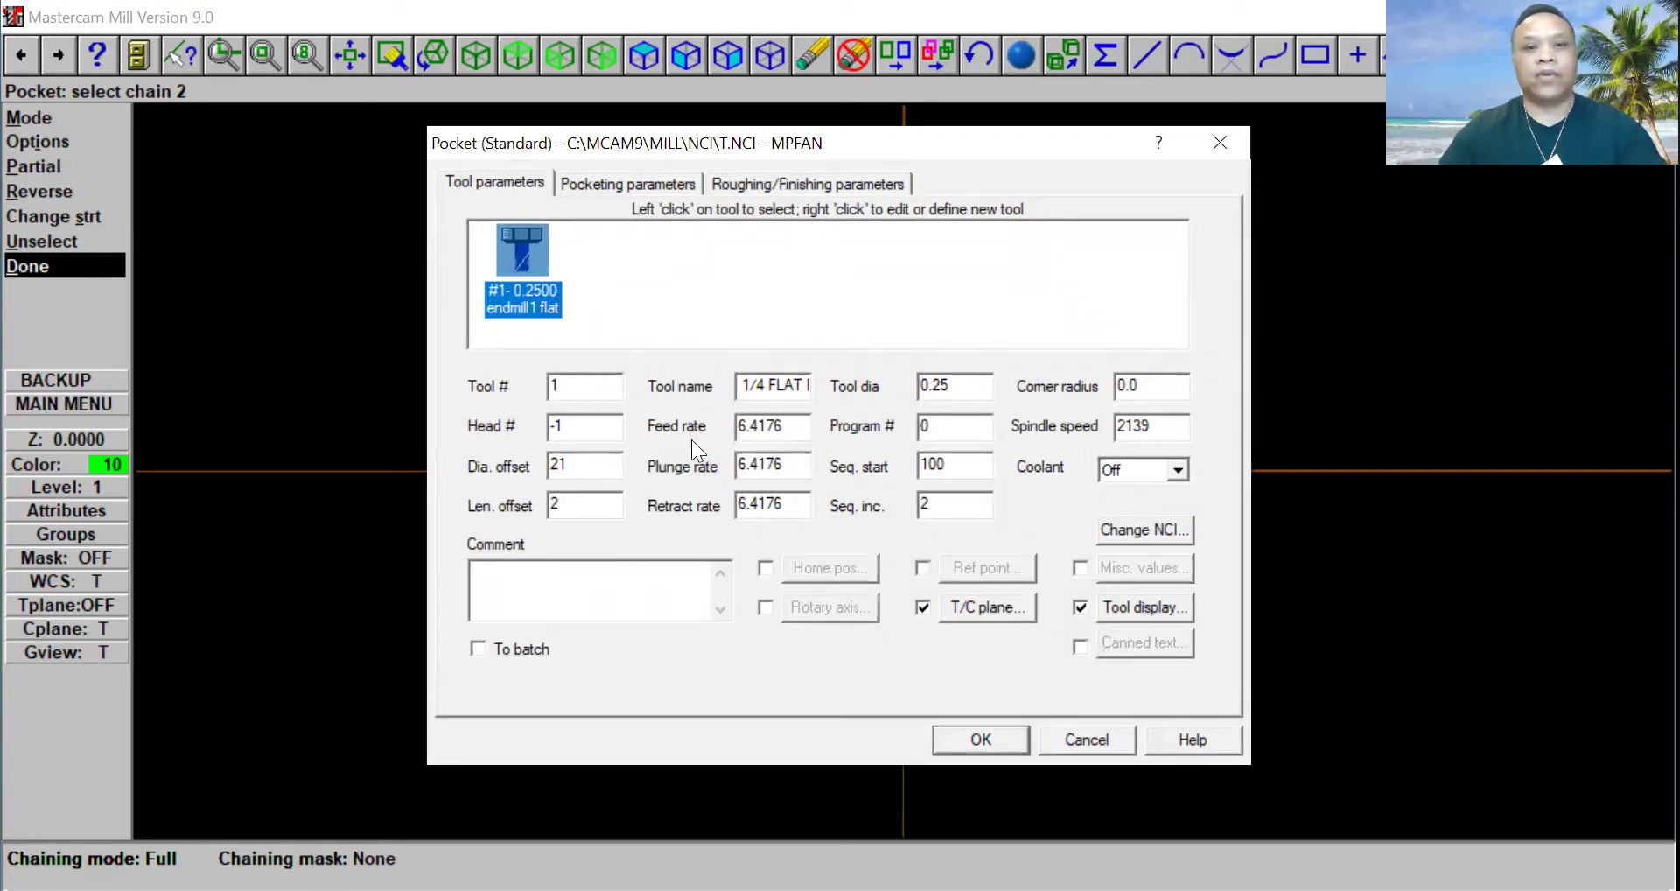
Step: Set the pocket tool's feed, plunge and retract rates to 7.0 and its spindle speed to 2000
drag(792, 427, 658, 431)
text(7.0)
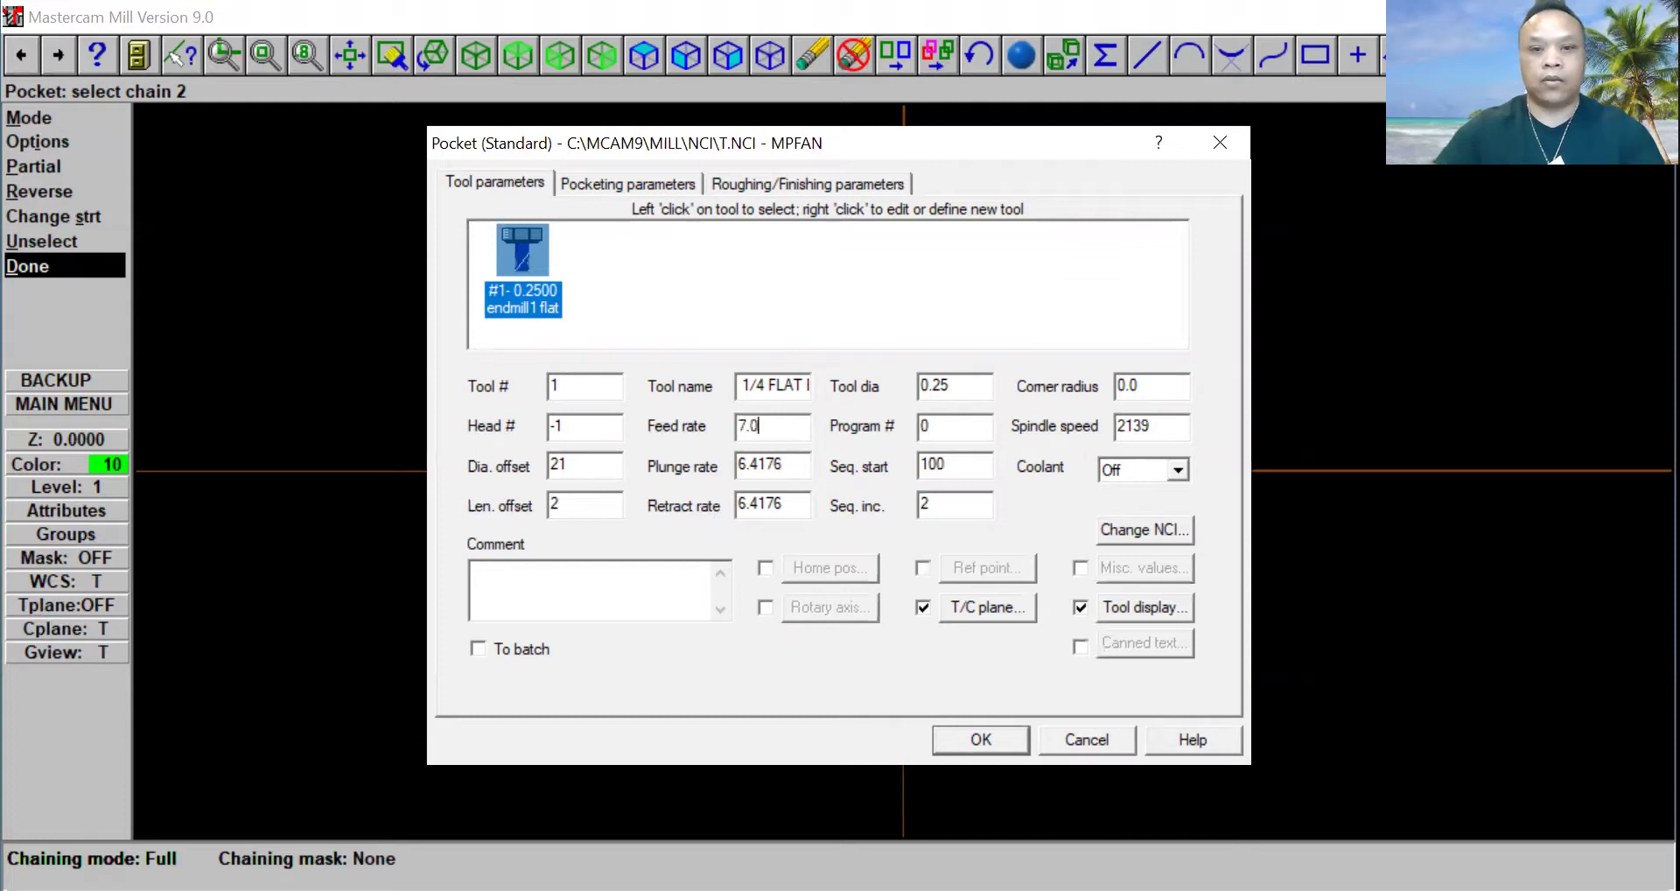
drag(792, 471, 617, 483)
text(7.0)
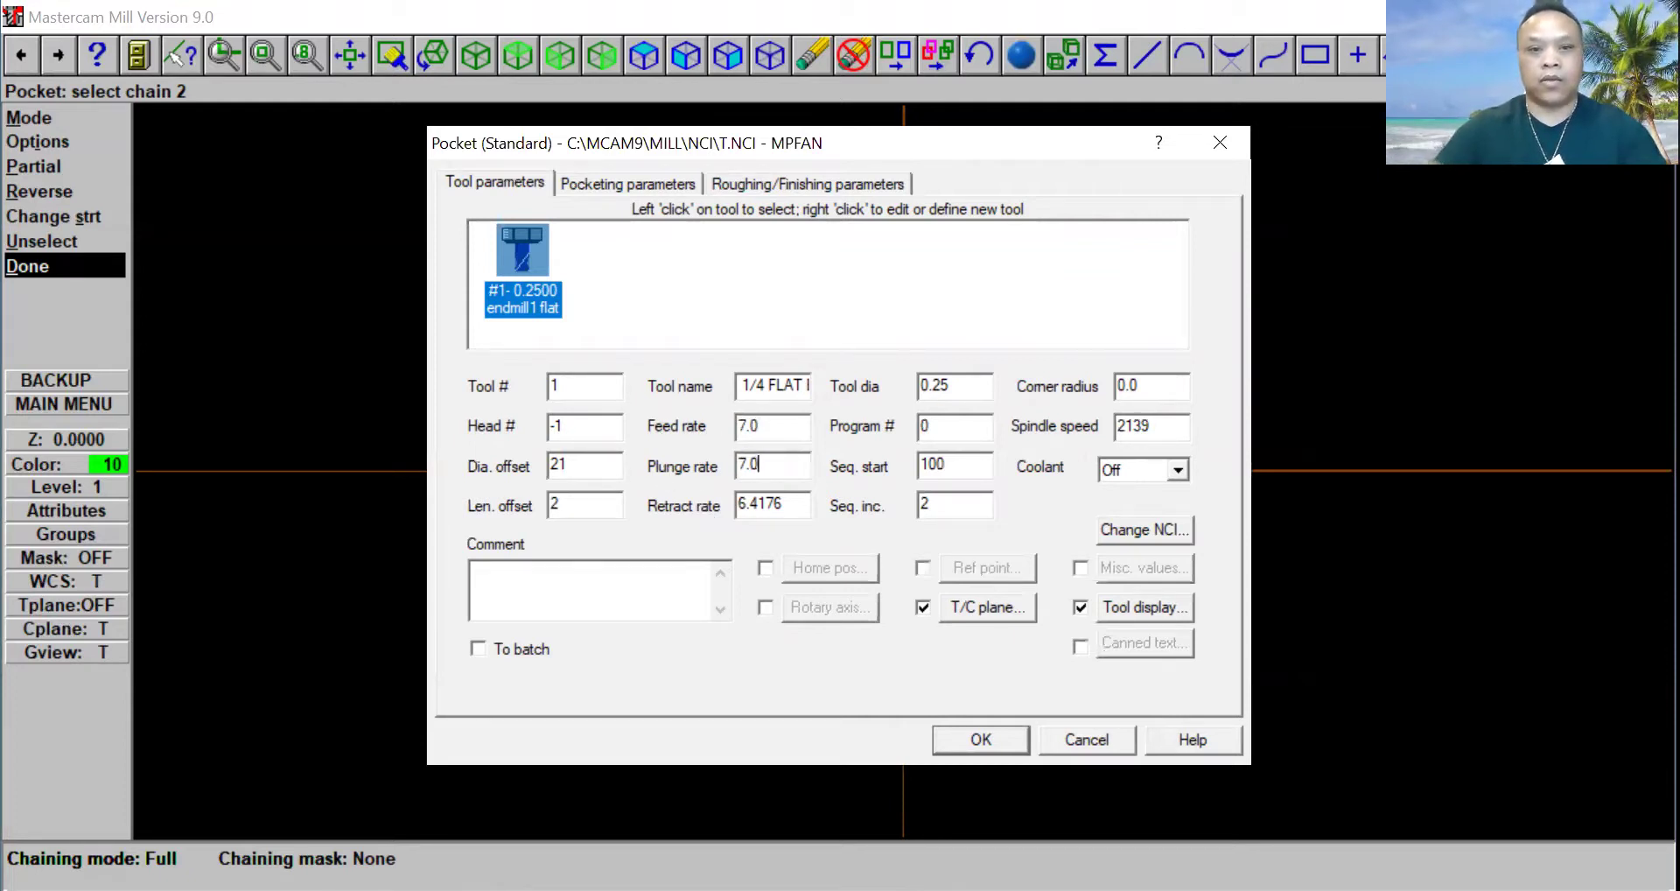
drag(781, 503, 617, 526)
text(7.0)
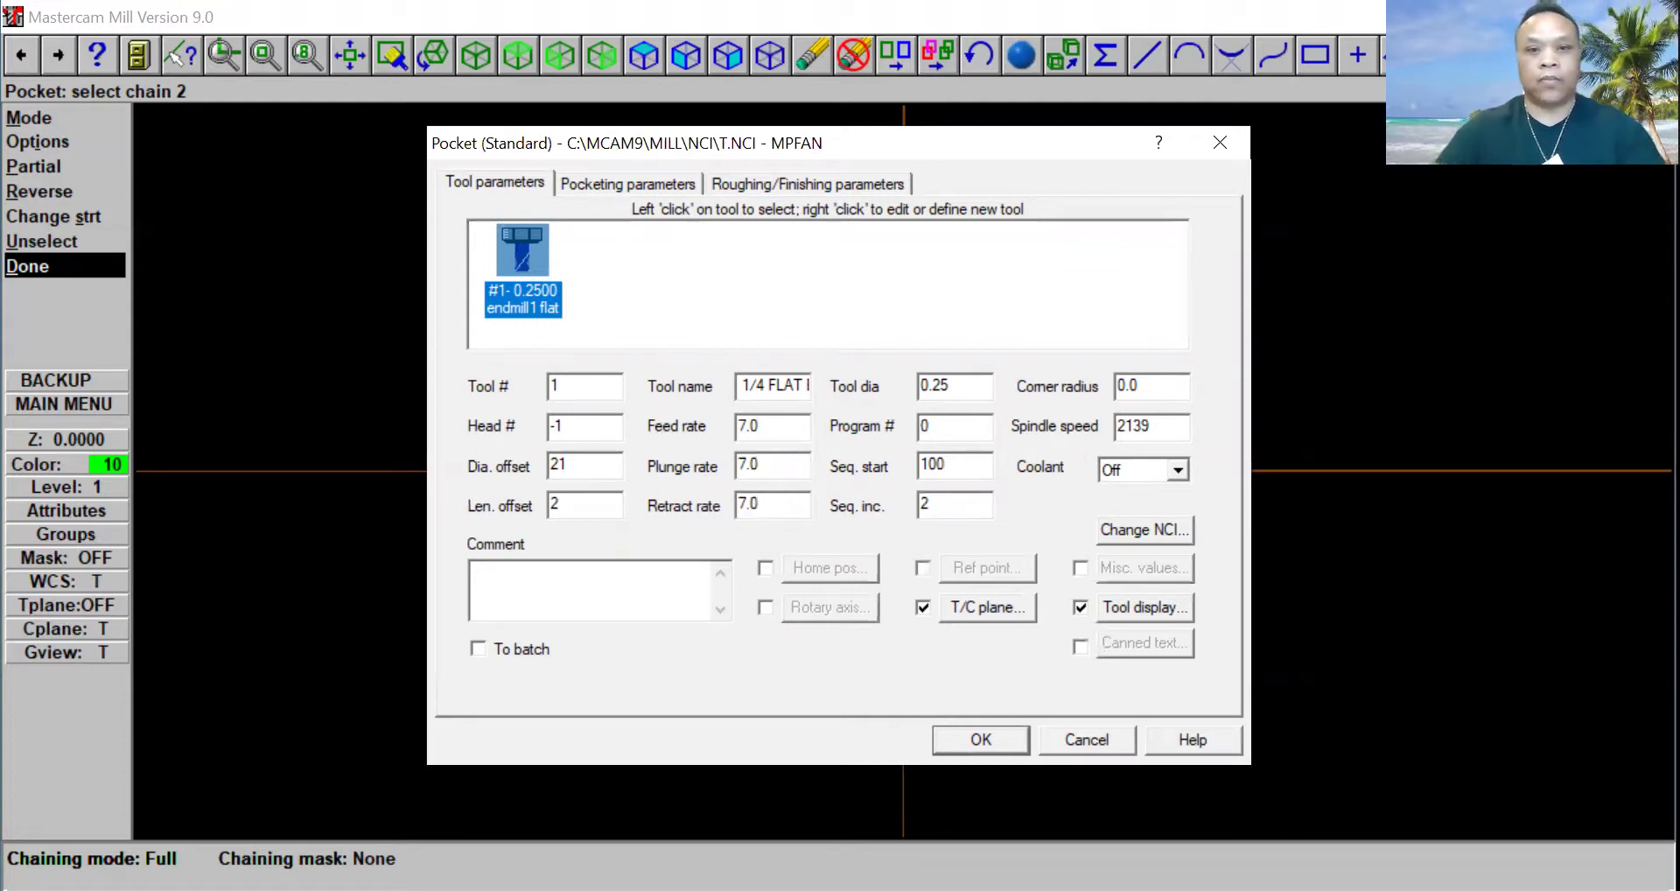
drag(1153, 427, 1031, 453)
text(2000)
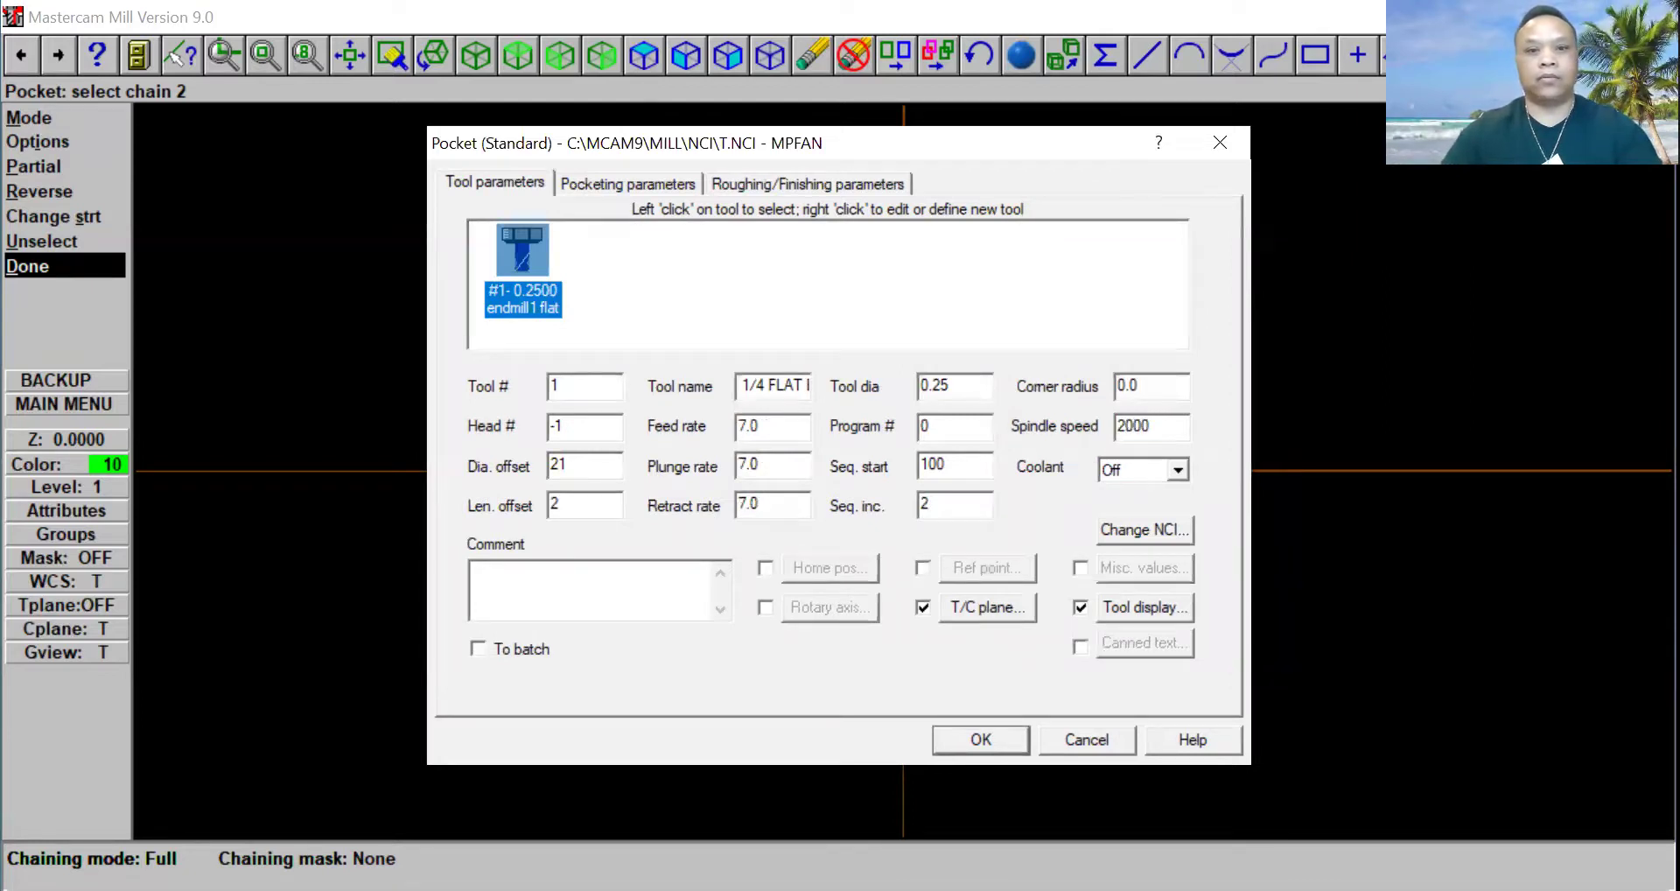
Step: Add the comment "Rough pocket" to the pocket operation's tool parameters
click(524, 585)
text(Rough)
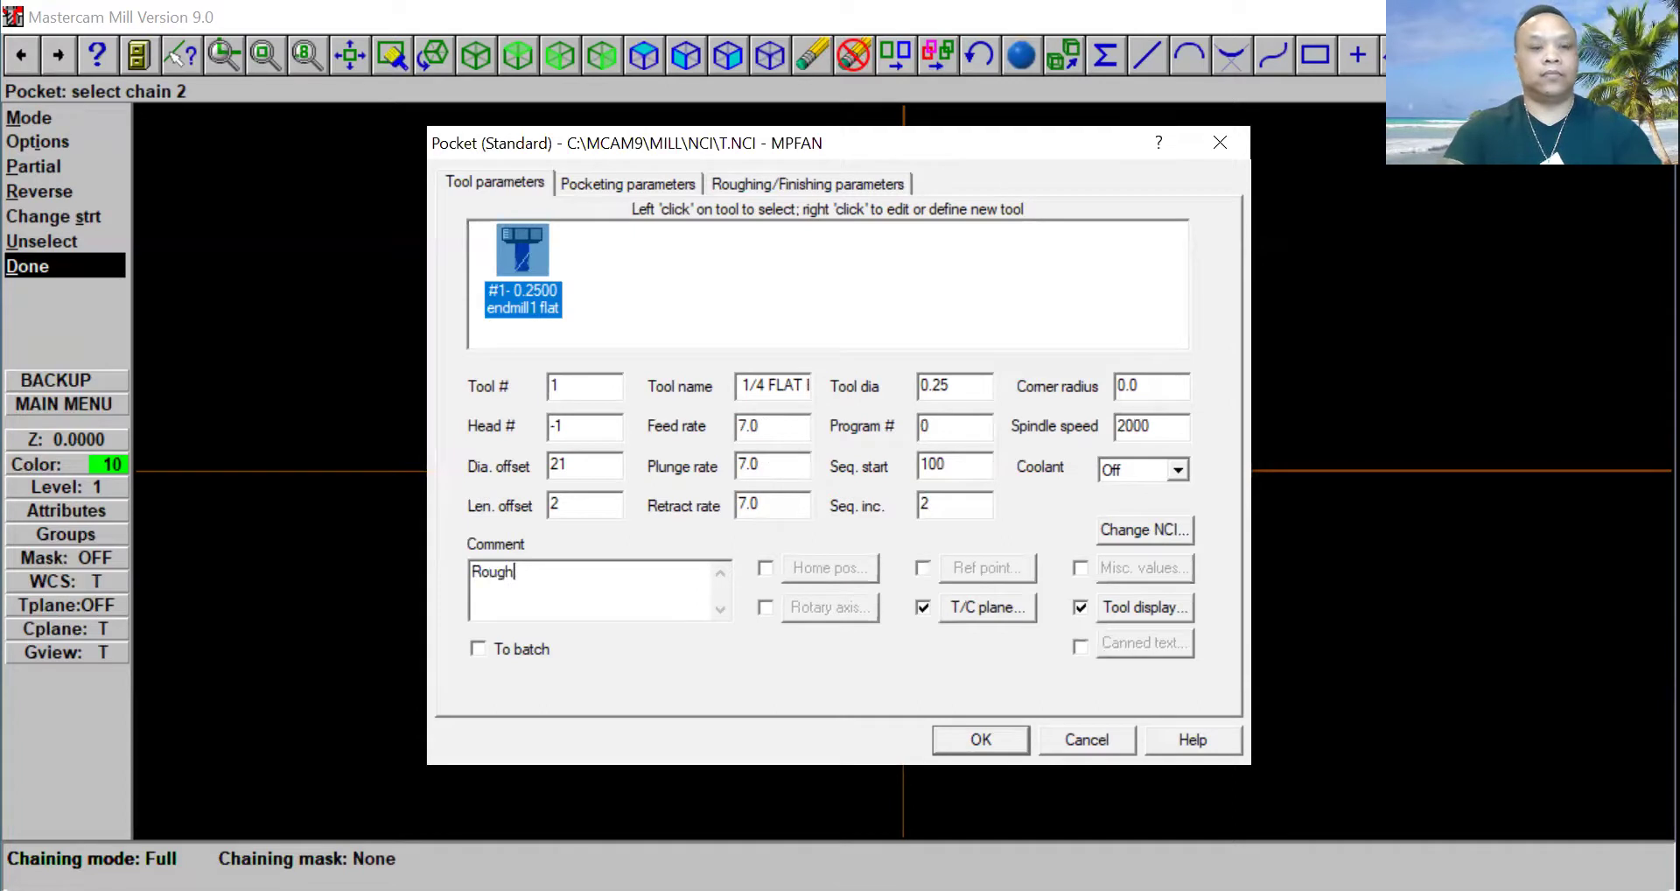
text( poc)
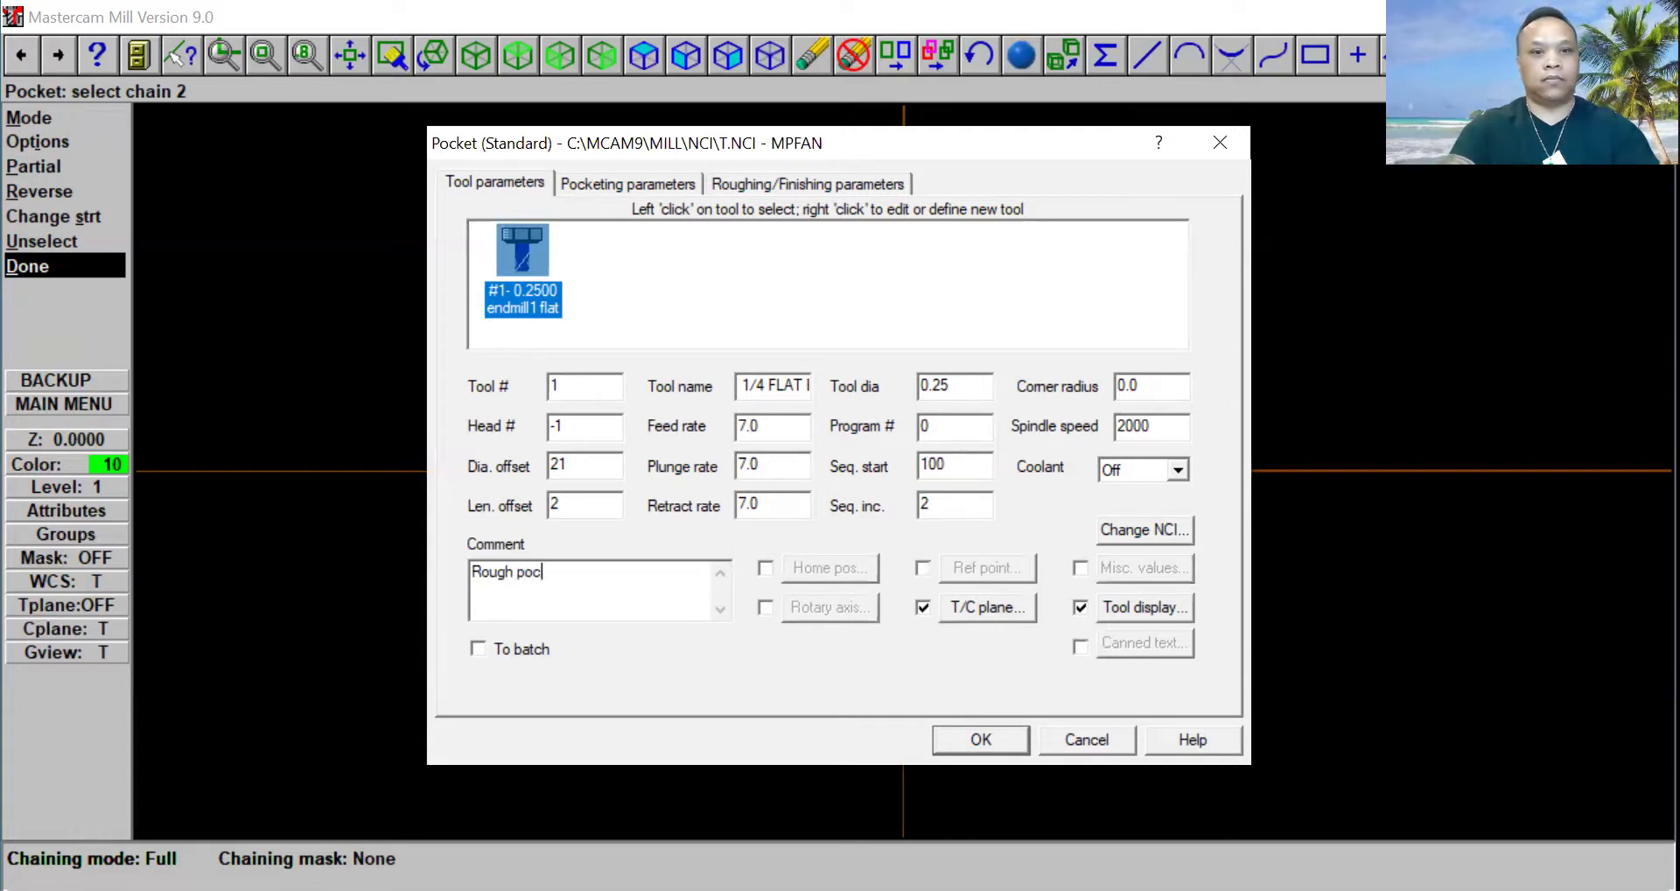
text(ket)
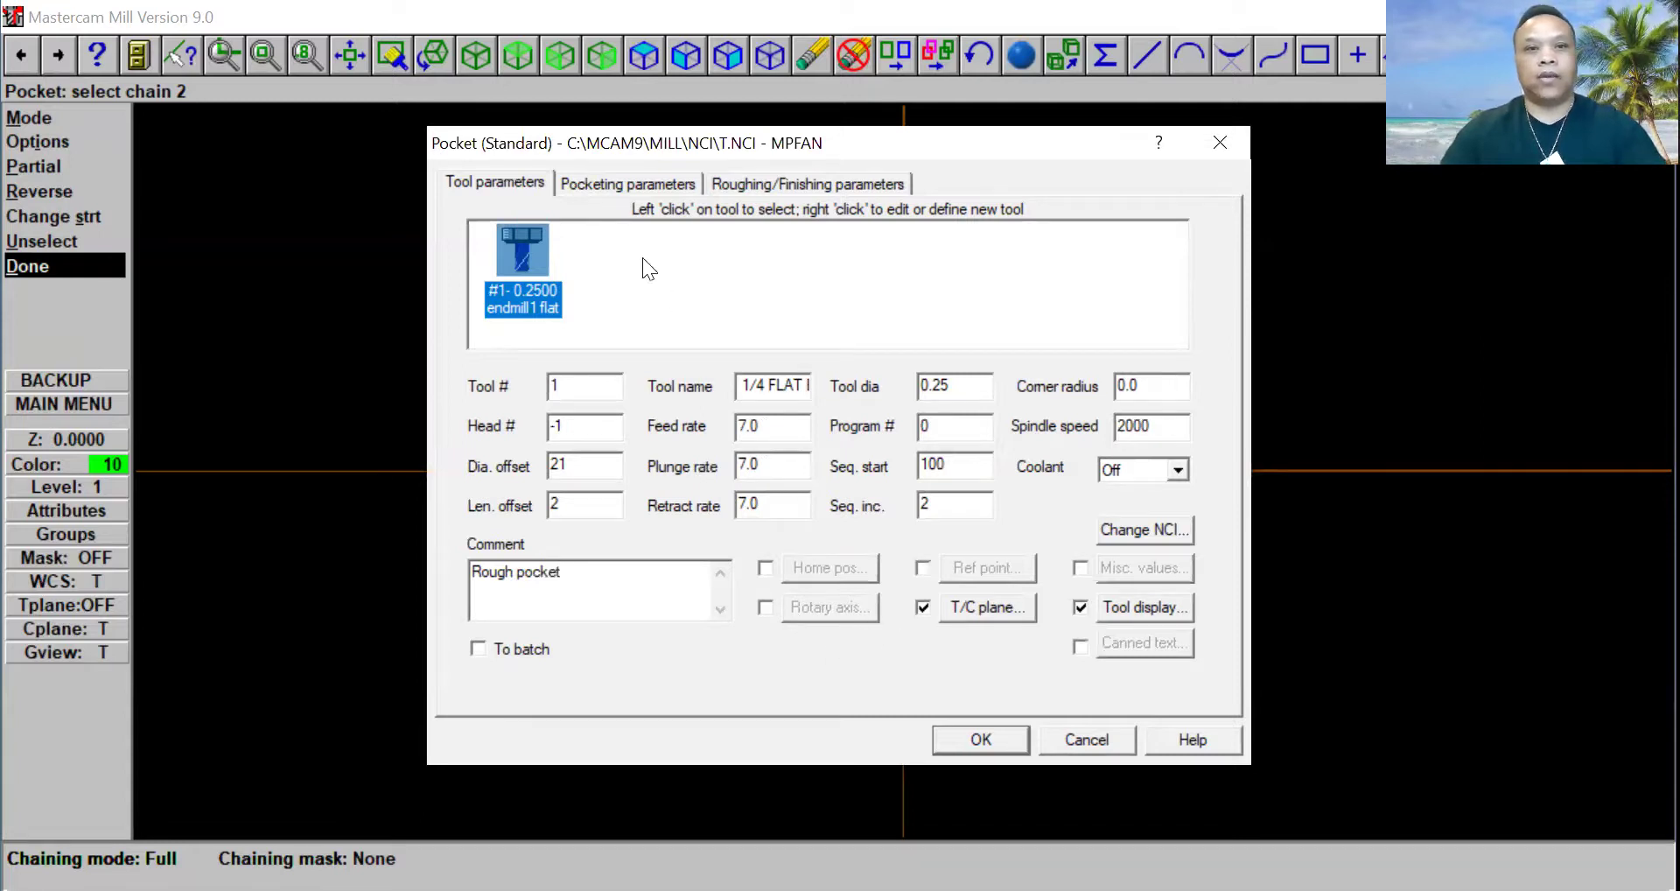
Step: Enable the clearance height for the pocket, with top of stock 0.75, depth -0.5 and tip compensation at Center
click(622, 182)
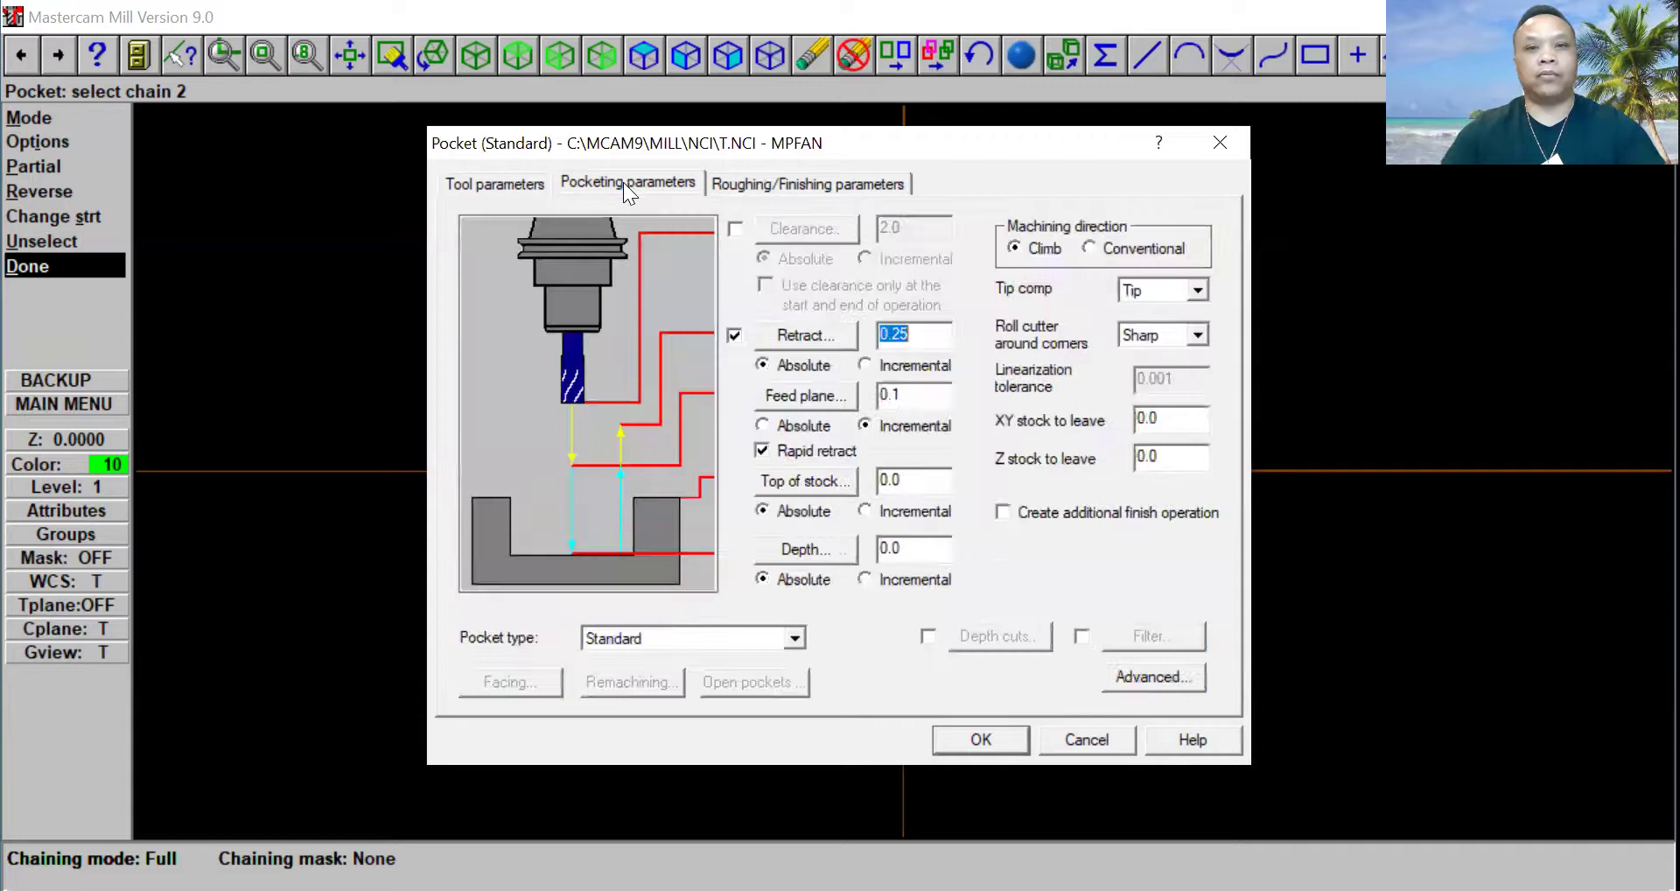
click(738, 232)
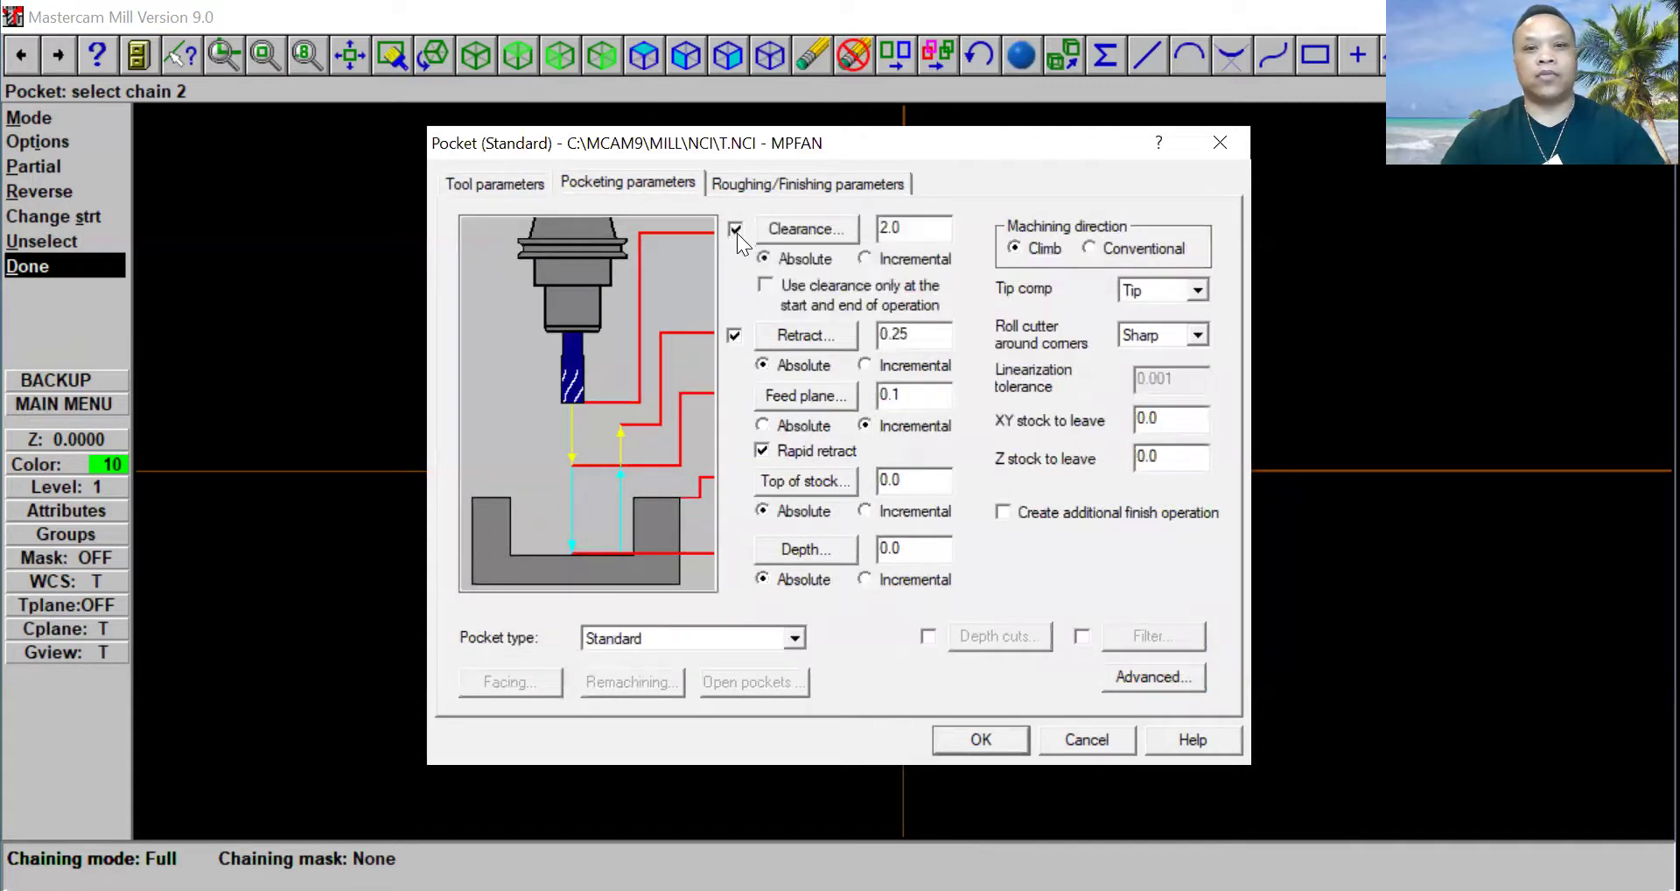
double_click(911, 480)
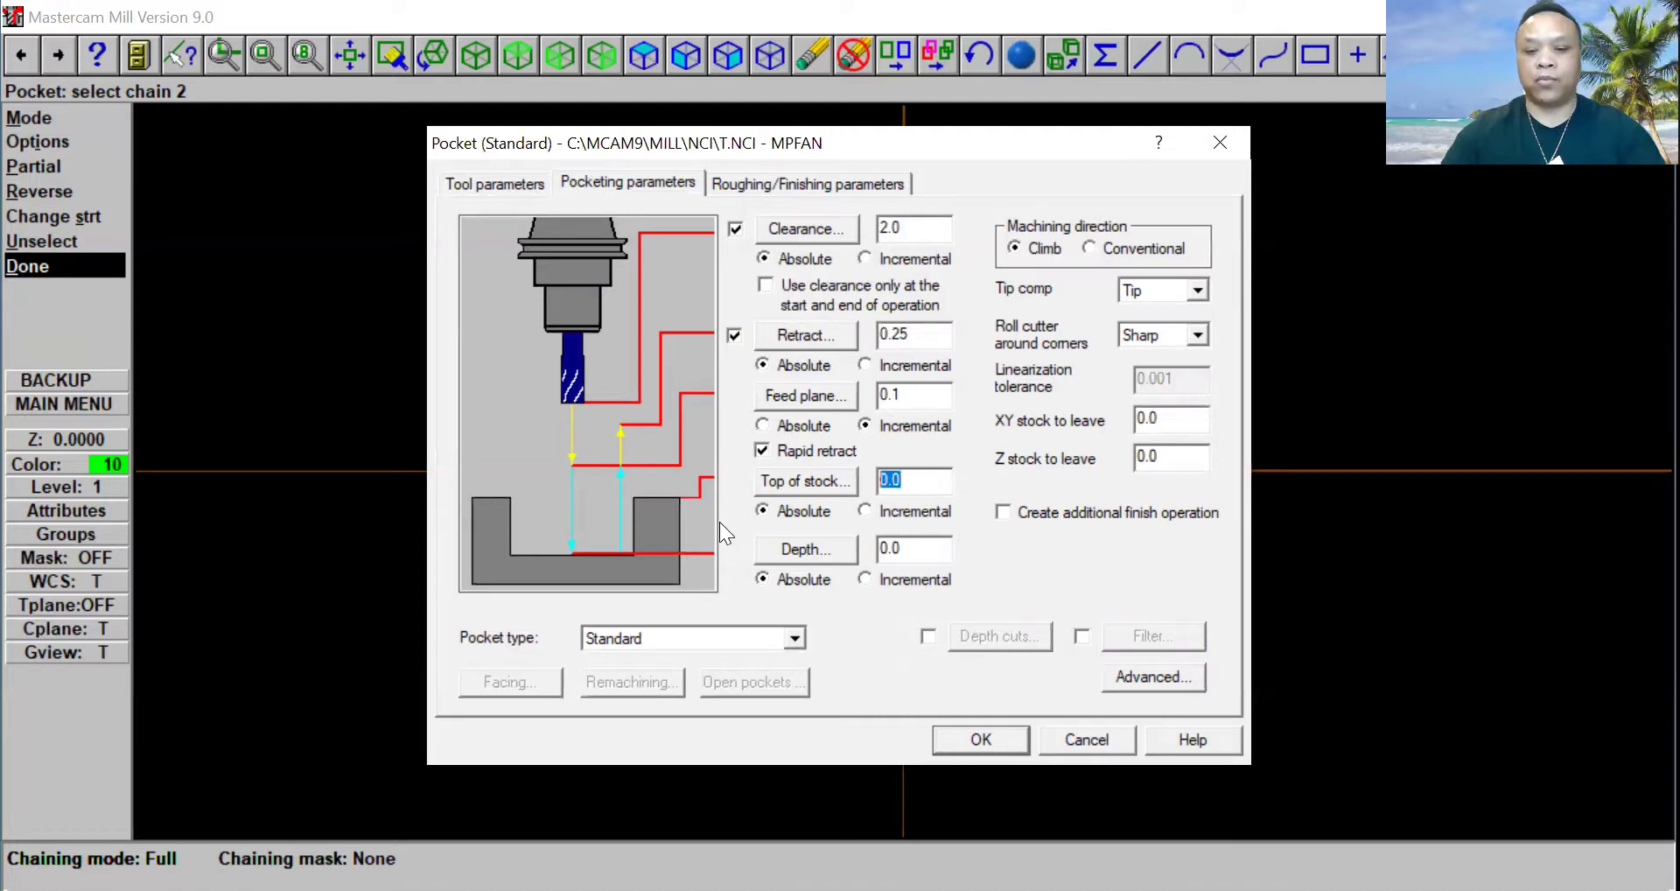
text(.75)
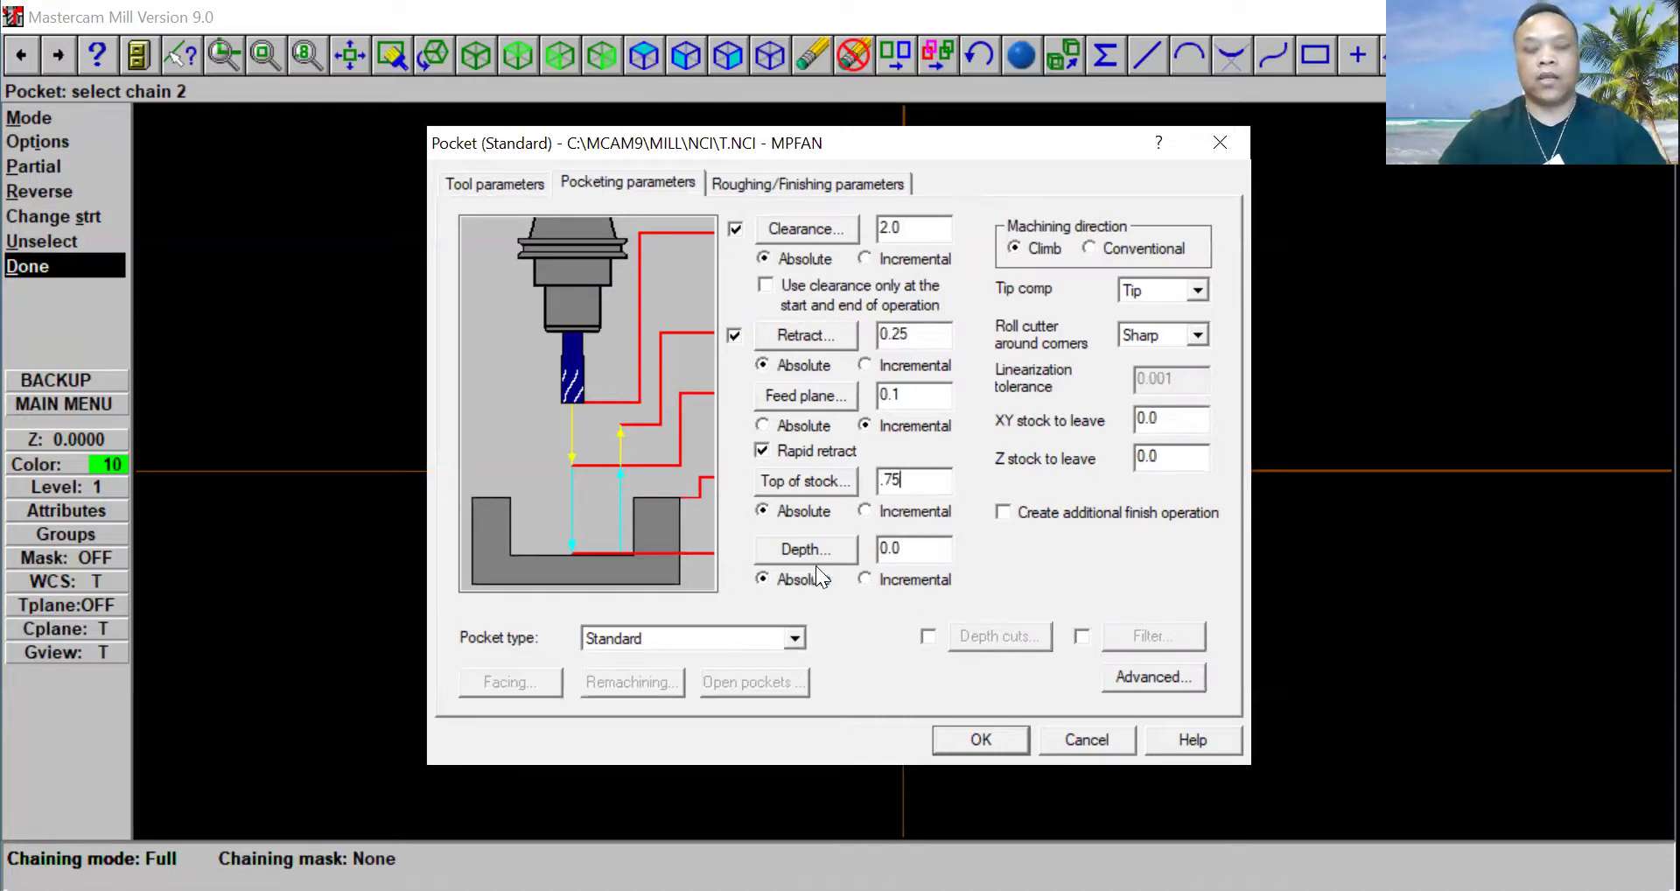
key(Tab)
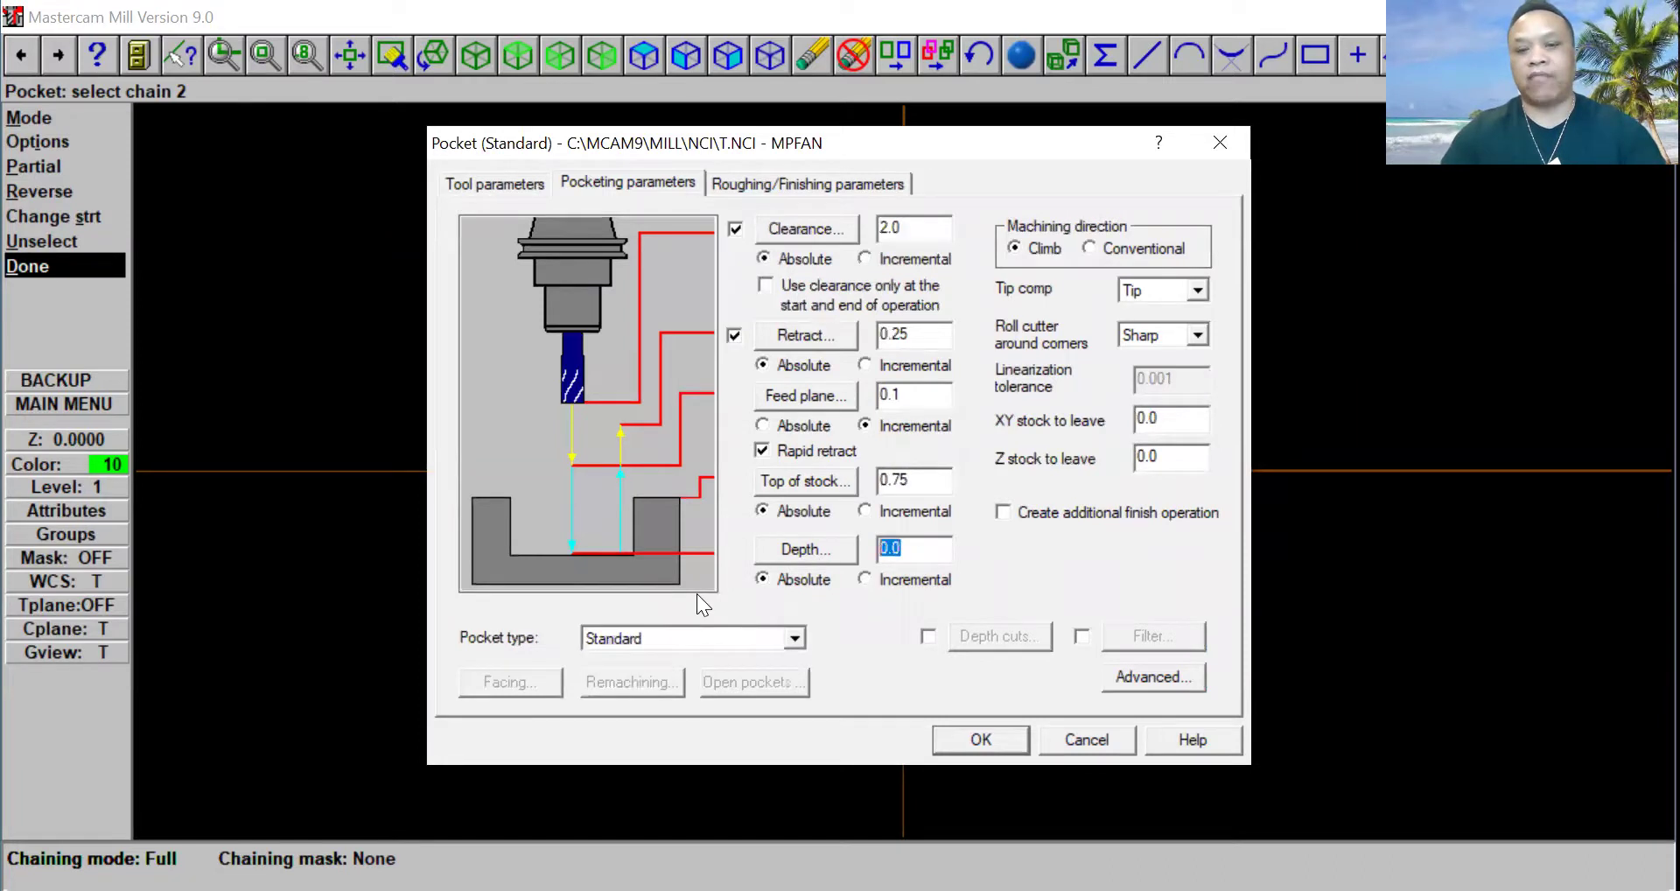
text(-)
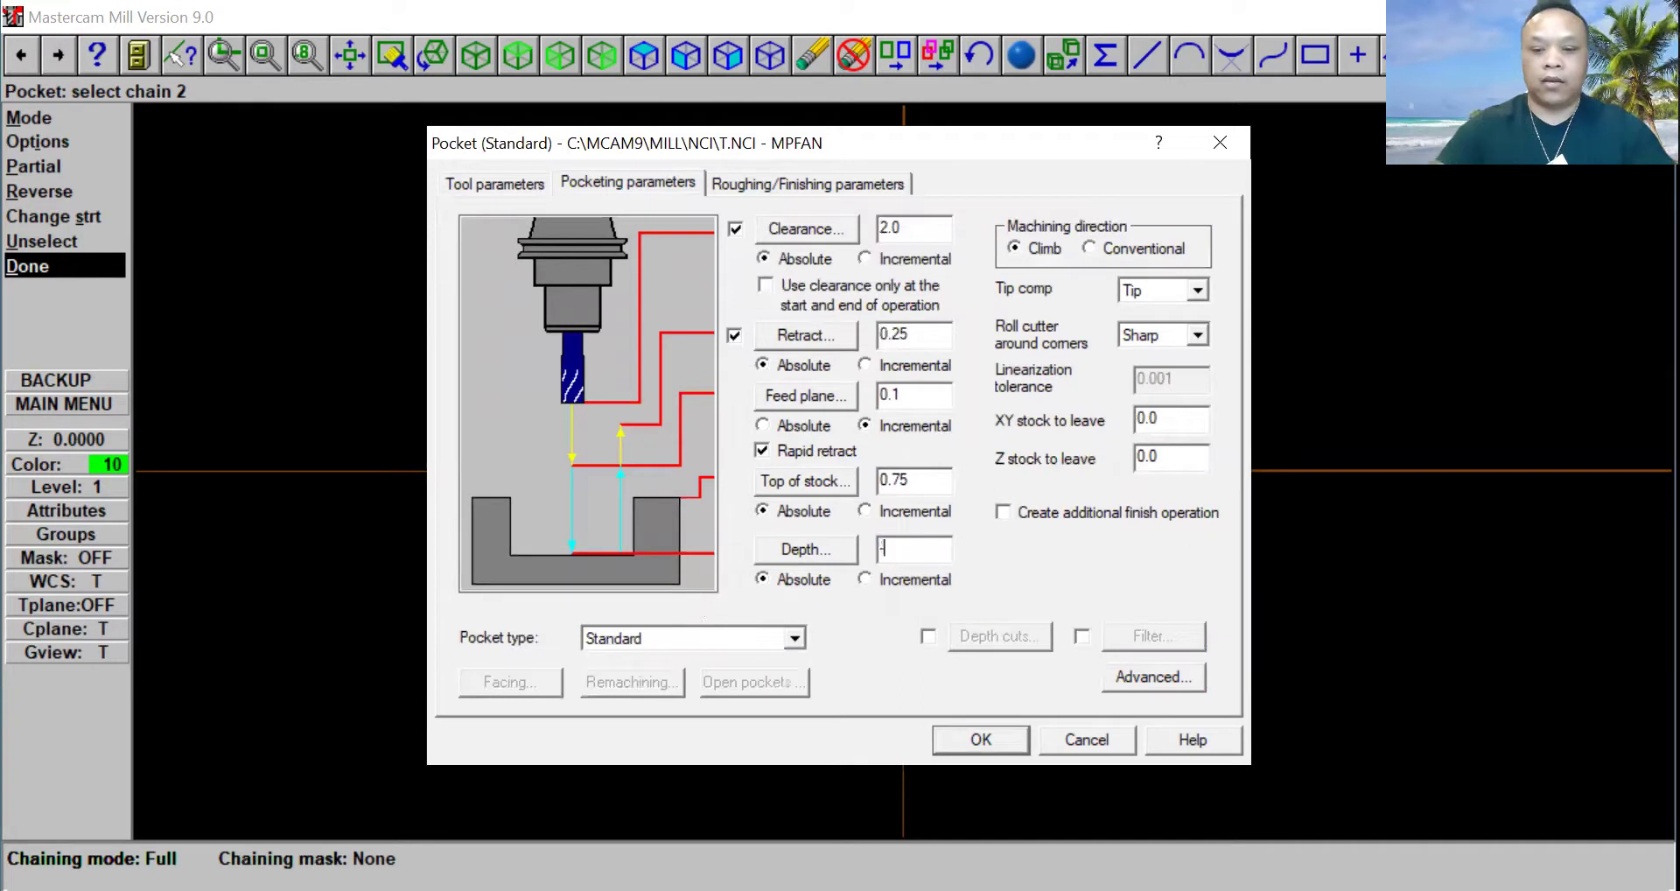
text(.5)
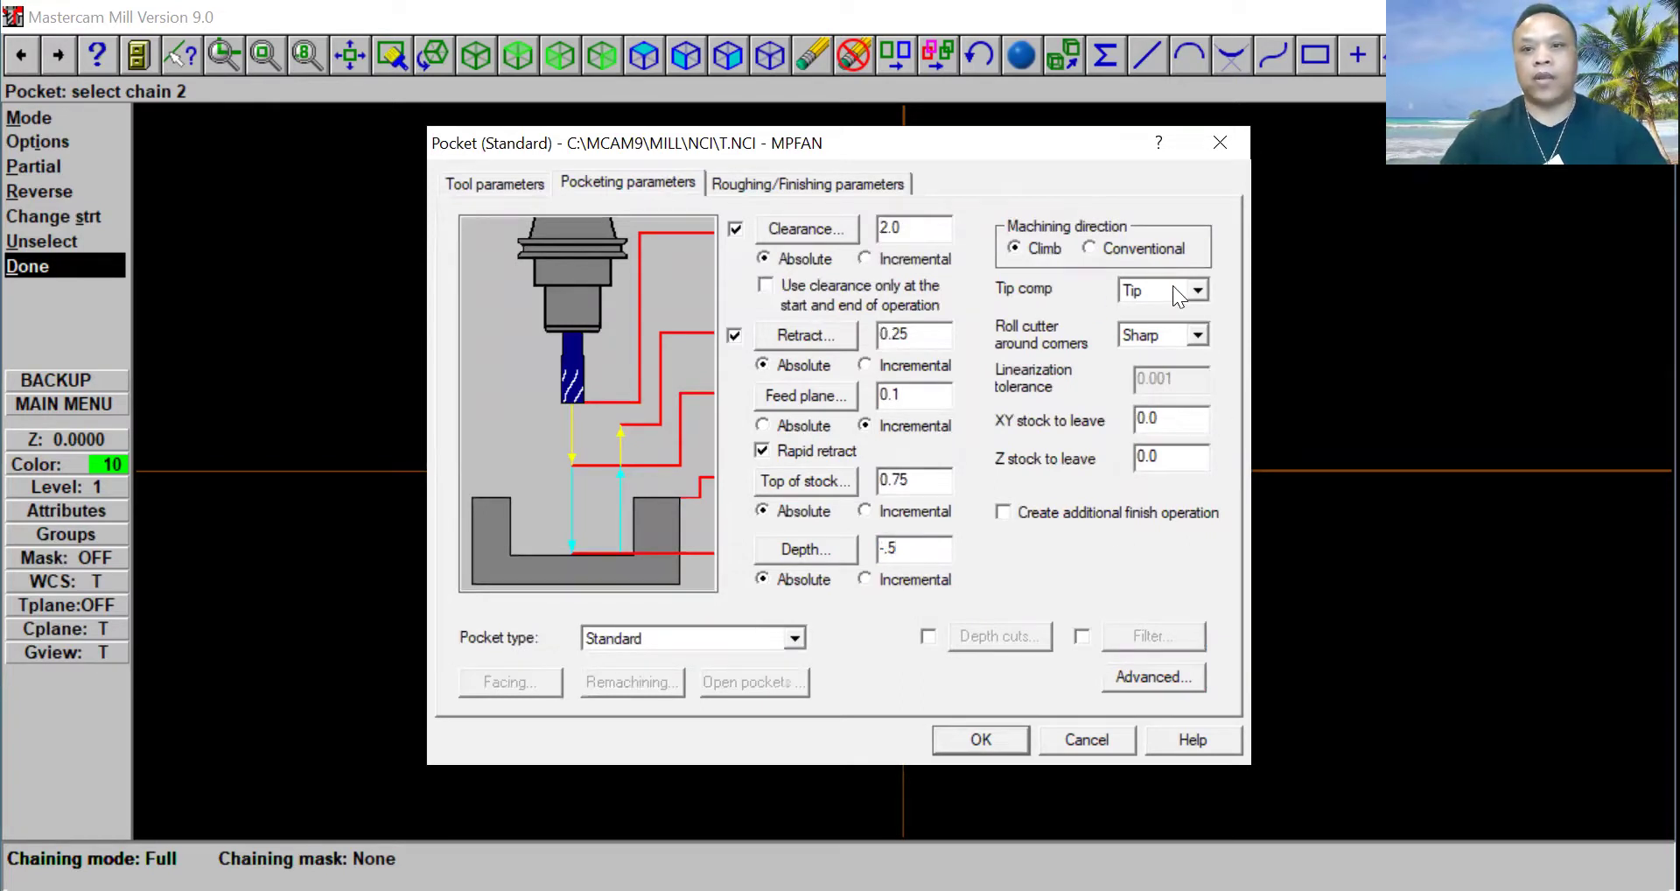
click(1195, 292)
click(1187, 316)
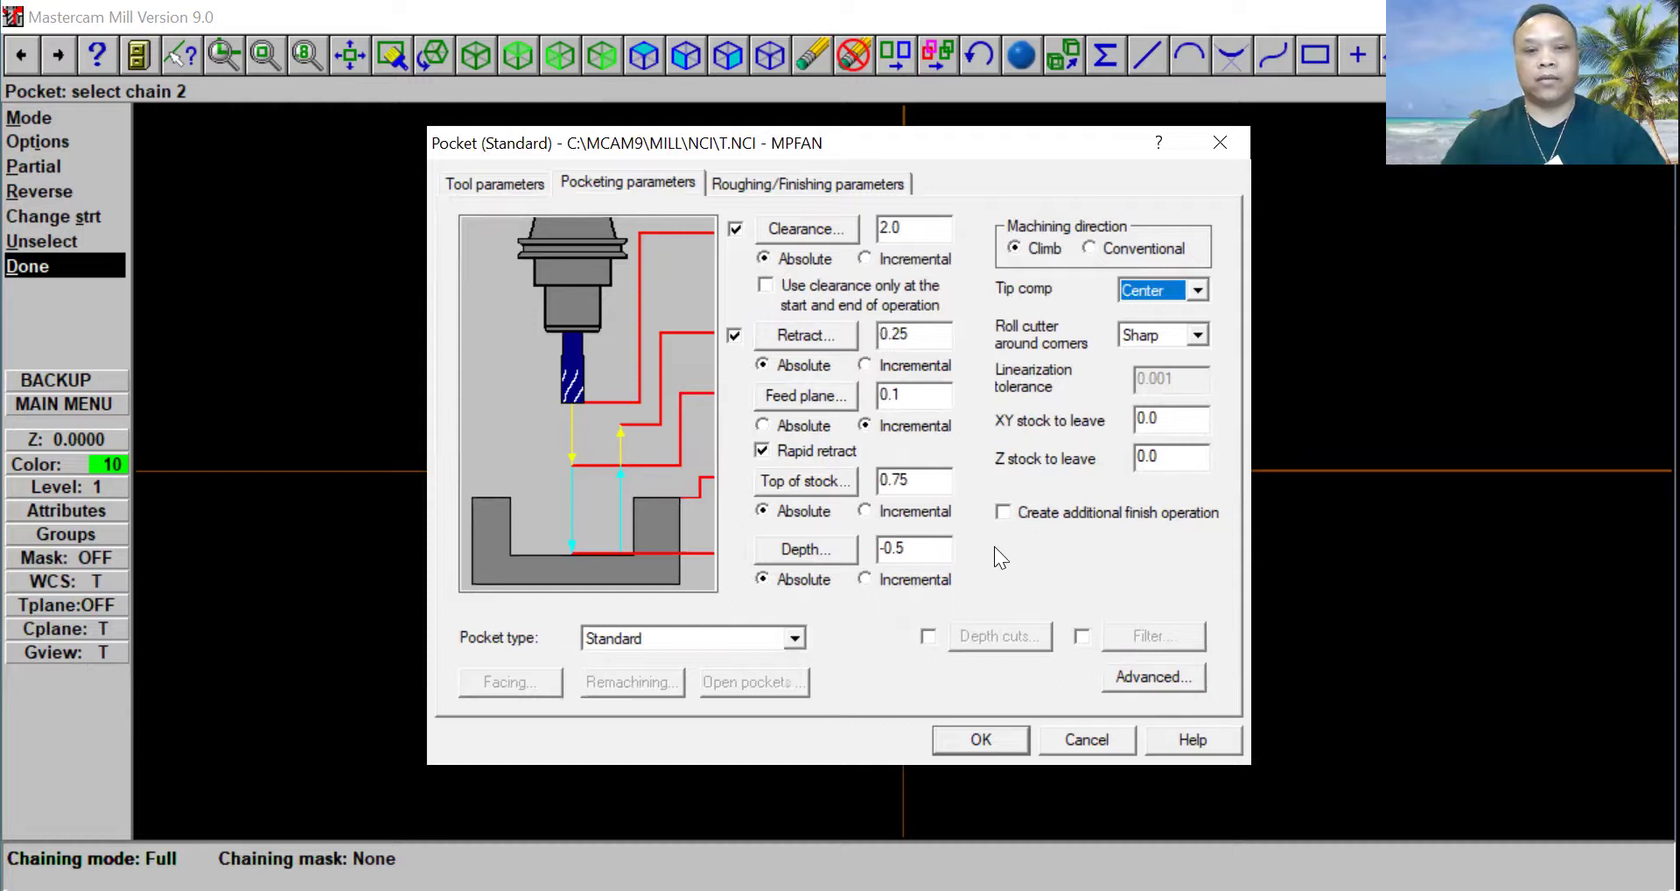
Step: Enable depth cuts for the pocket with 3 finish cuts and a finish step of 0.1
click(931, 639)
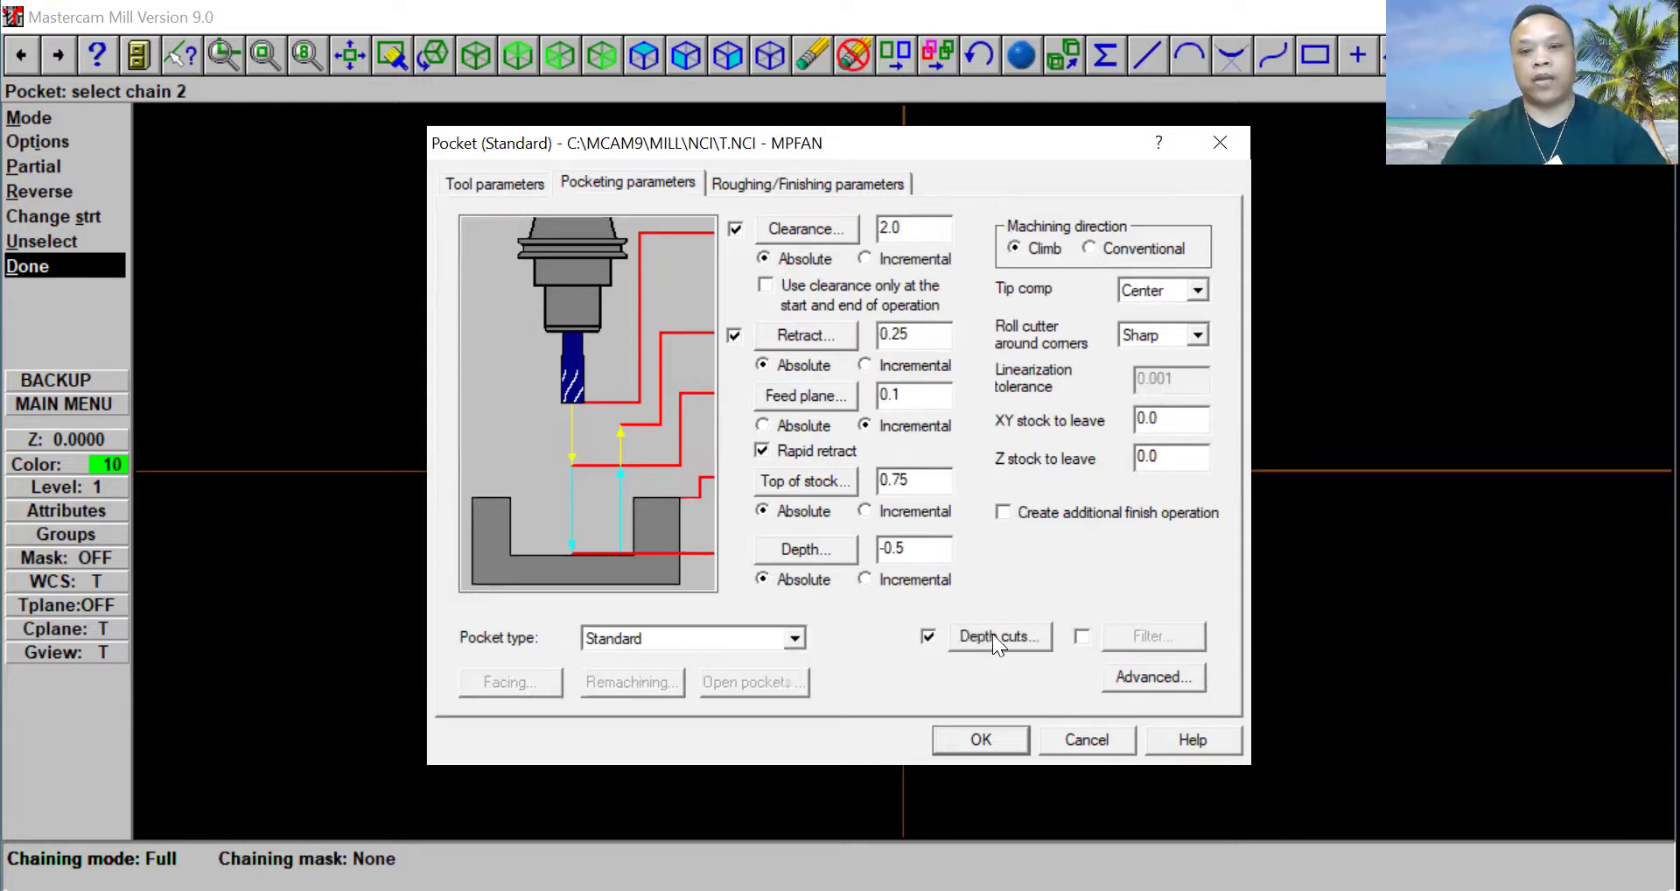
click(993, 635)
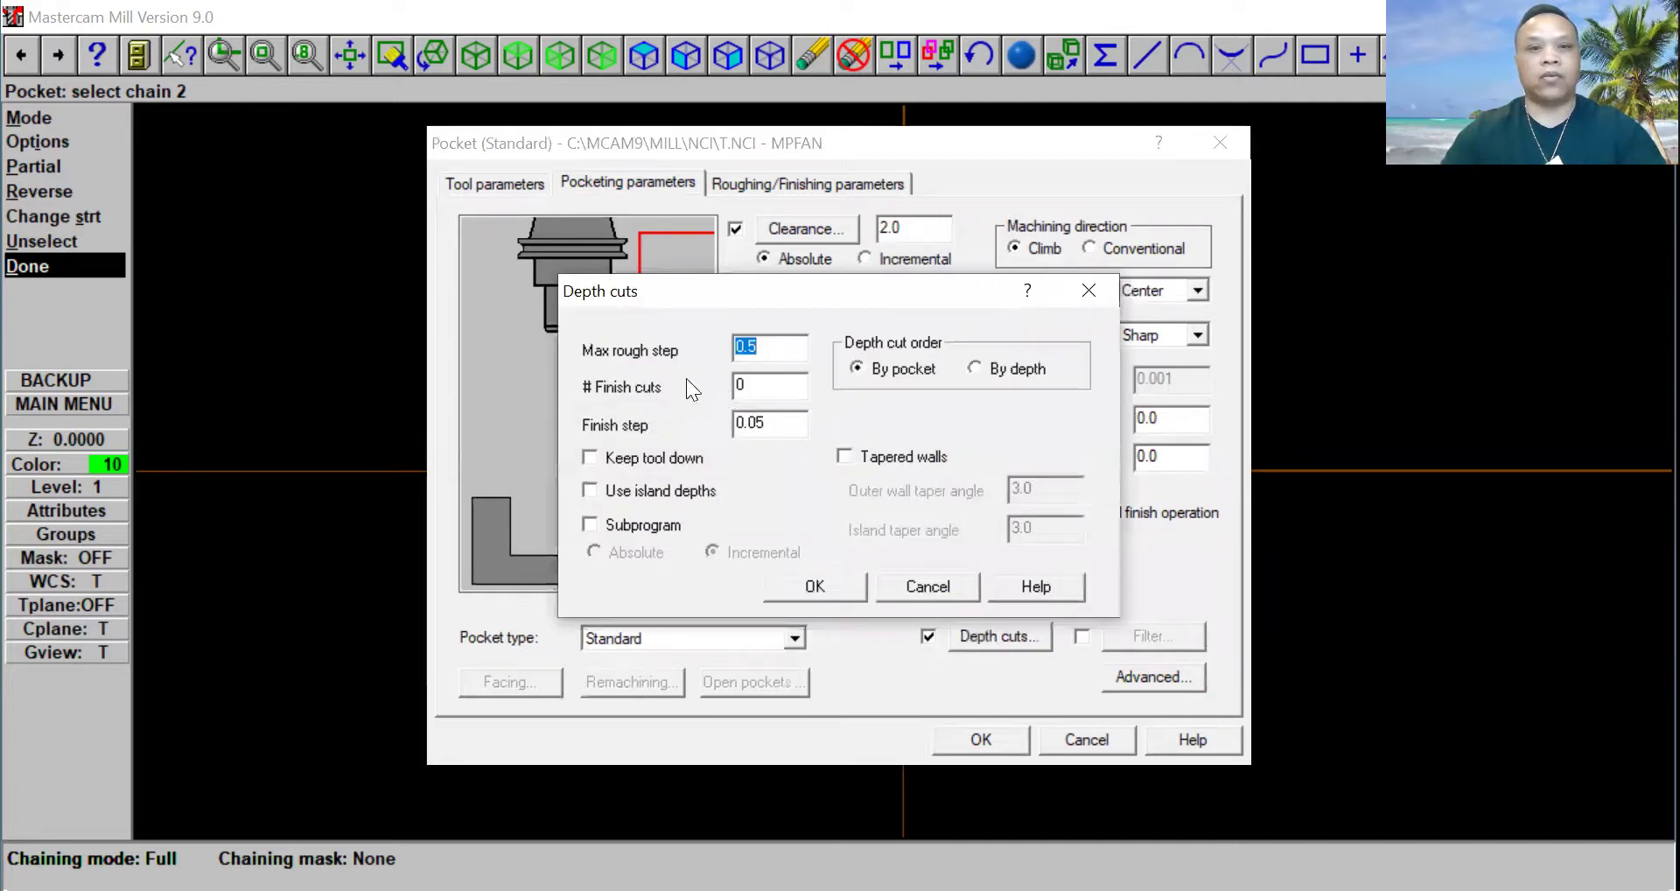
click(784, 355)
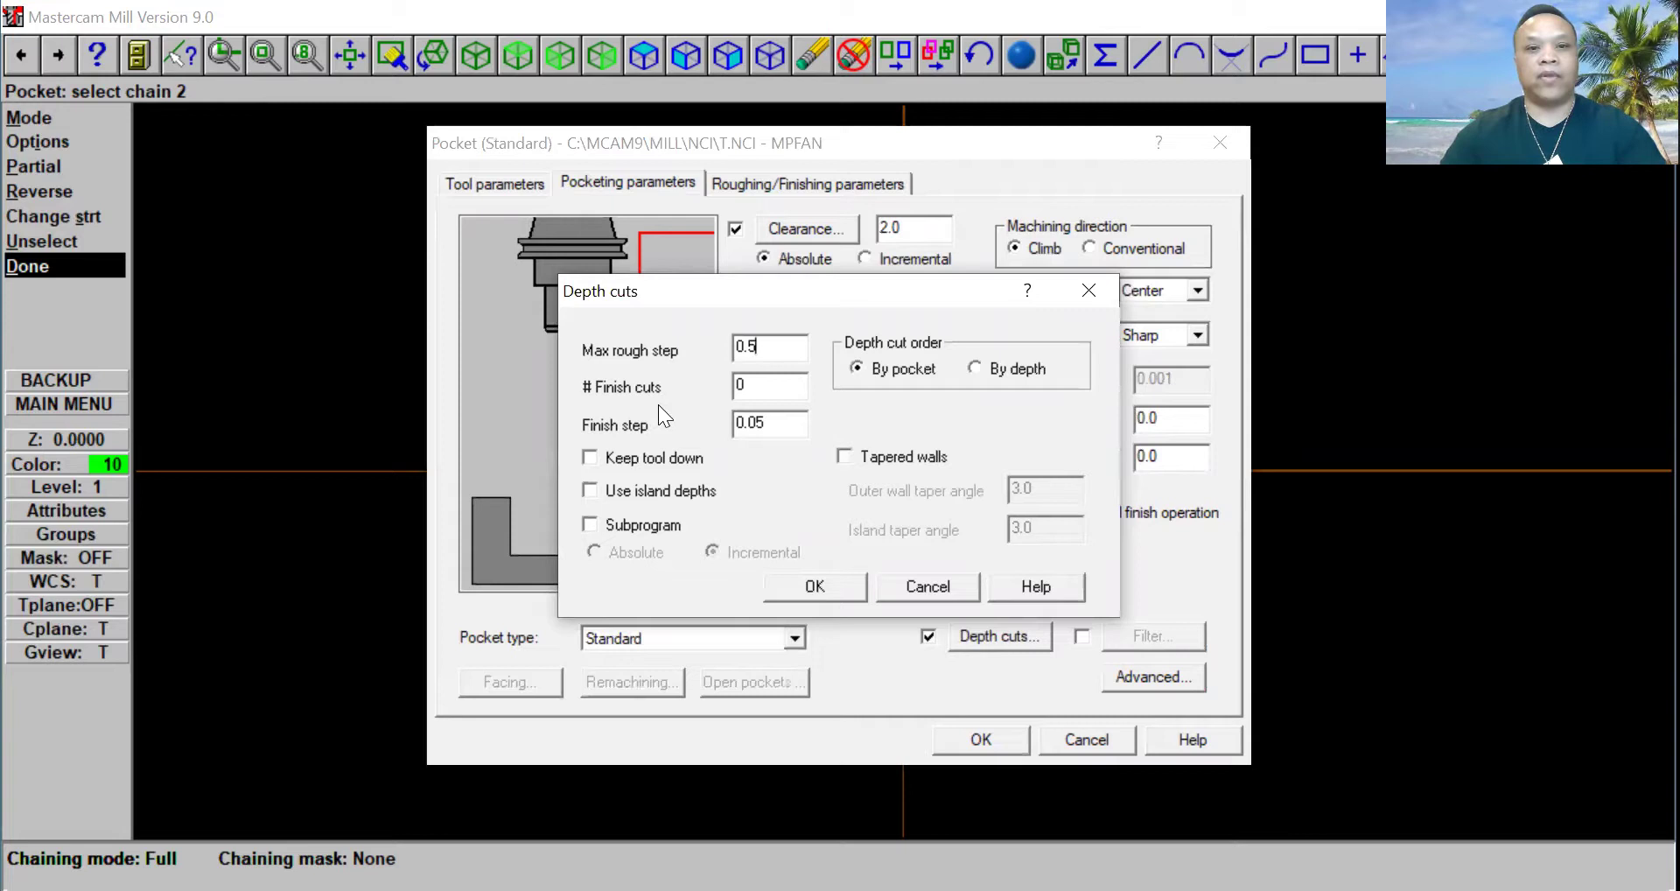
drag(783, 389, 628, 401)
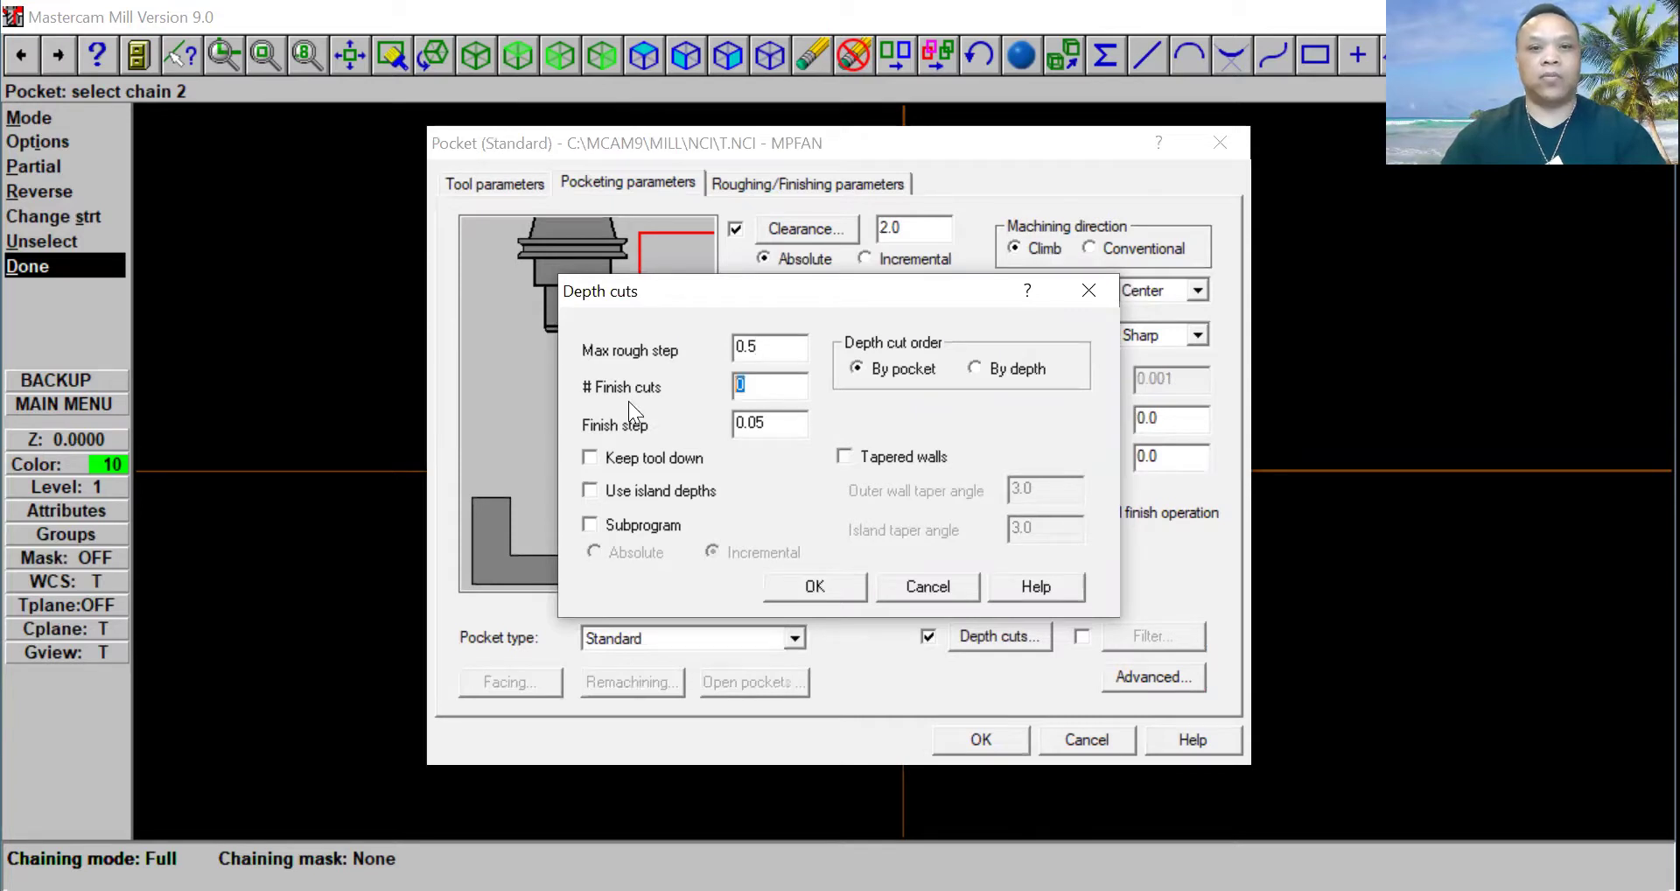
text(3)
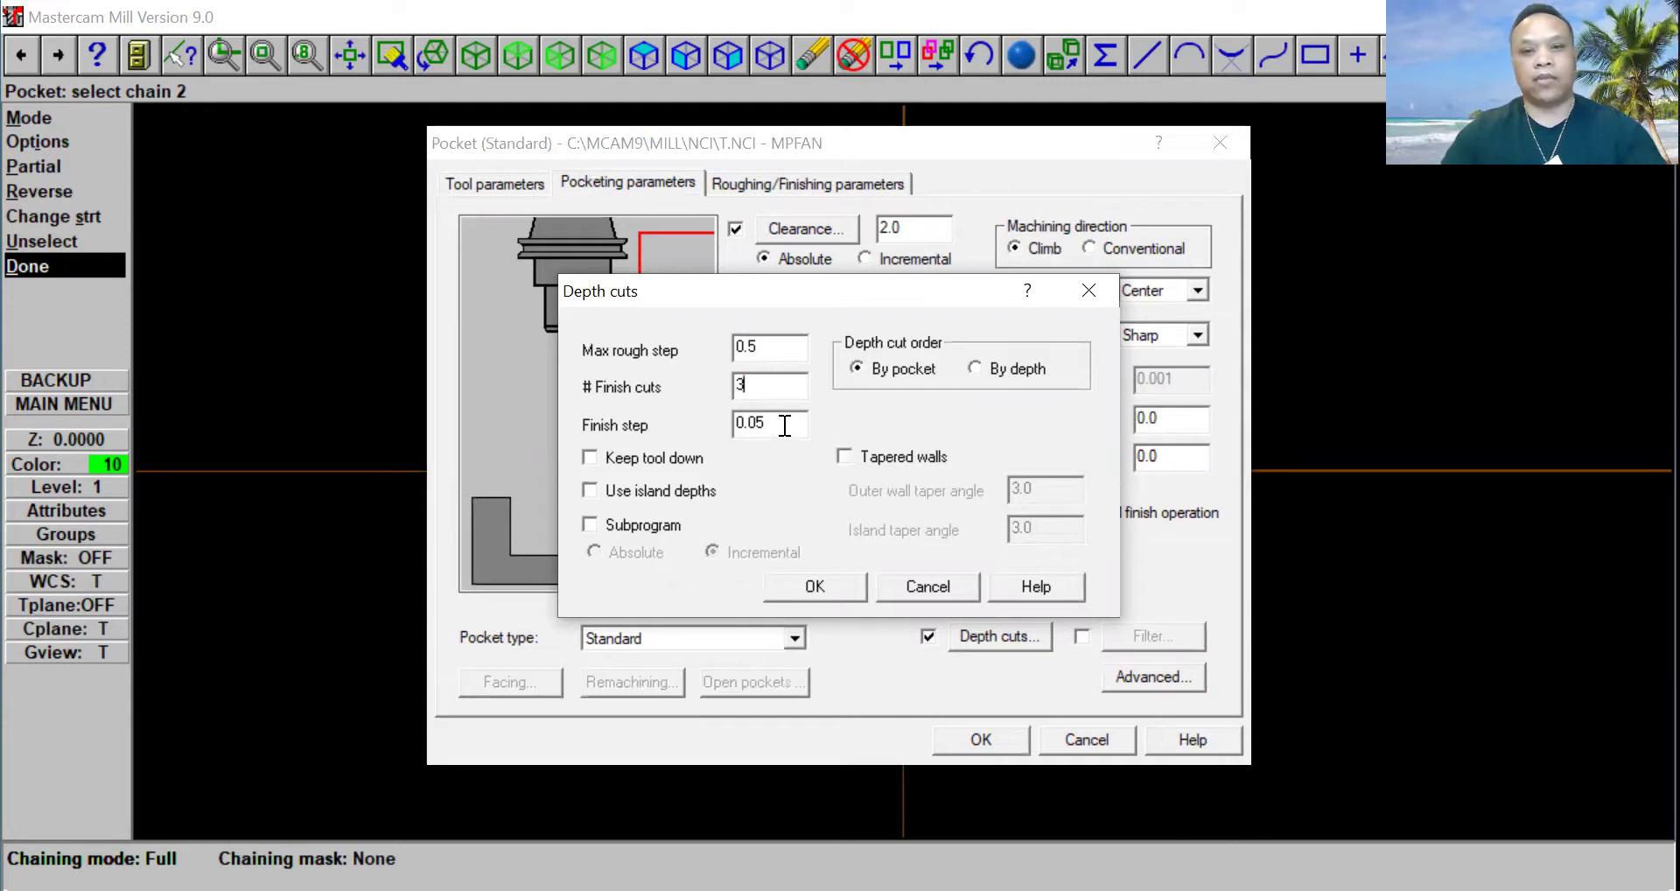
drag(783, 426, 632, 454)
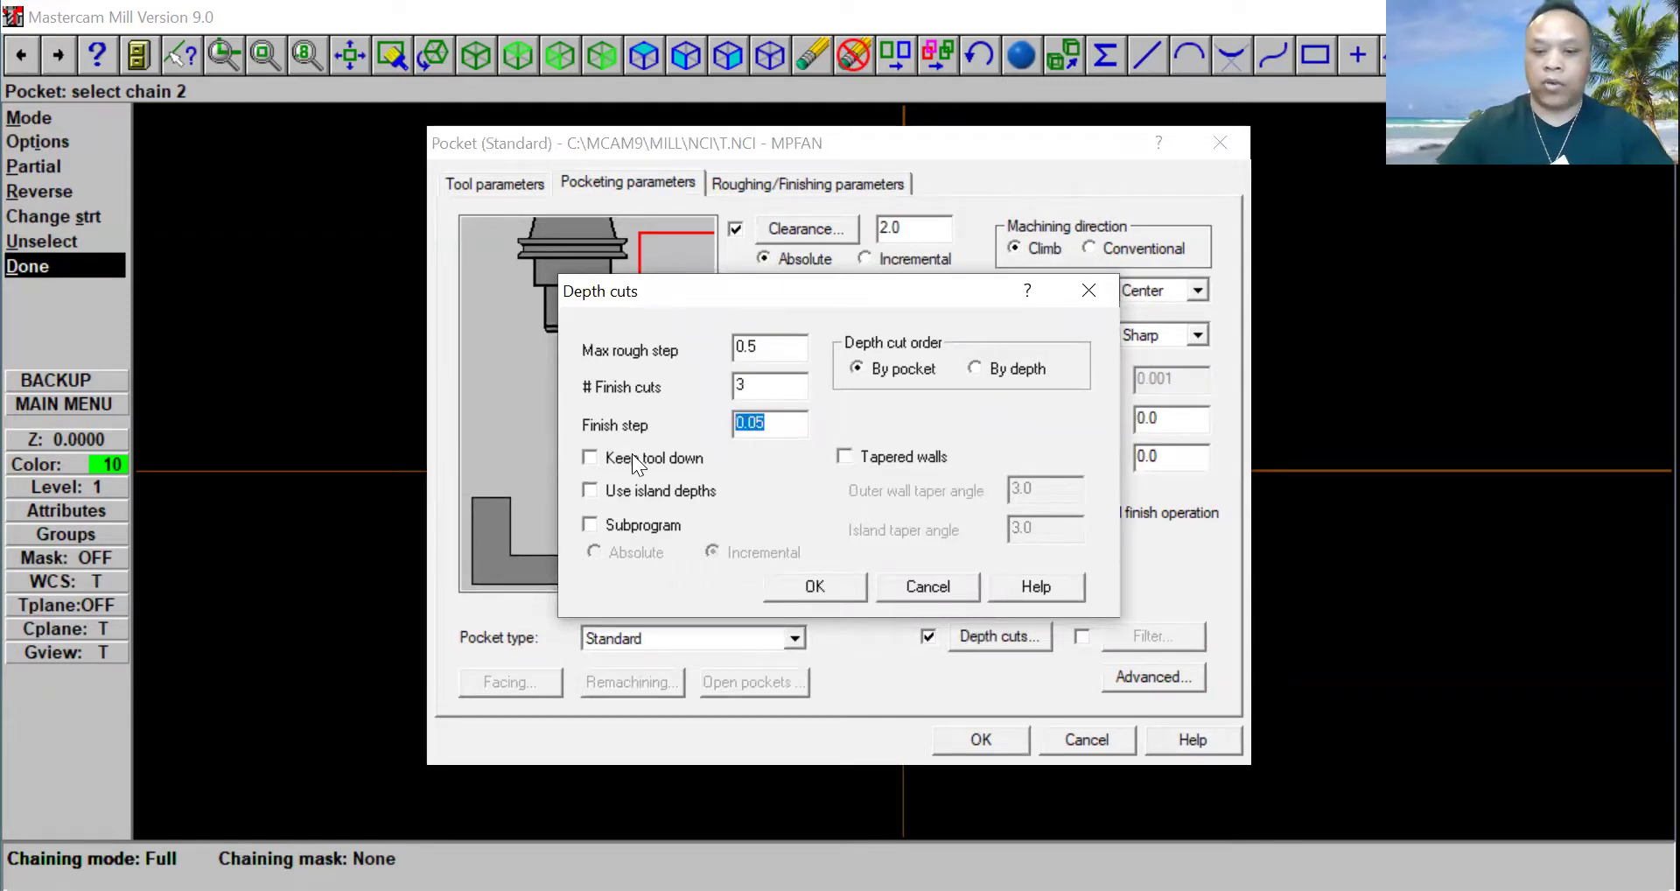
text(0.1)
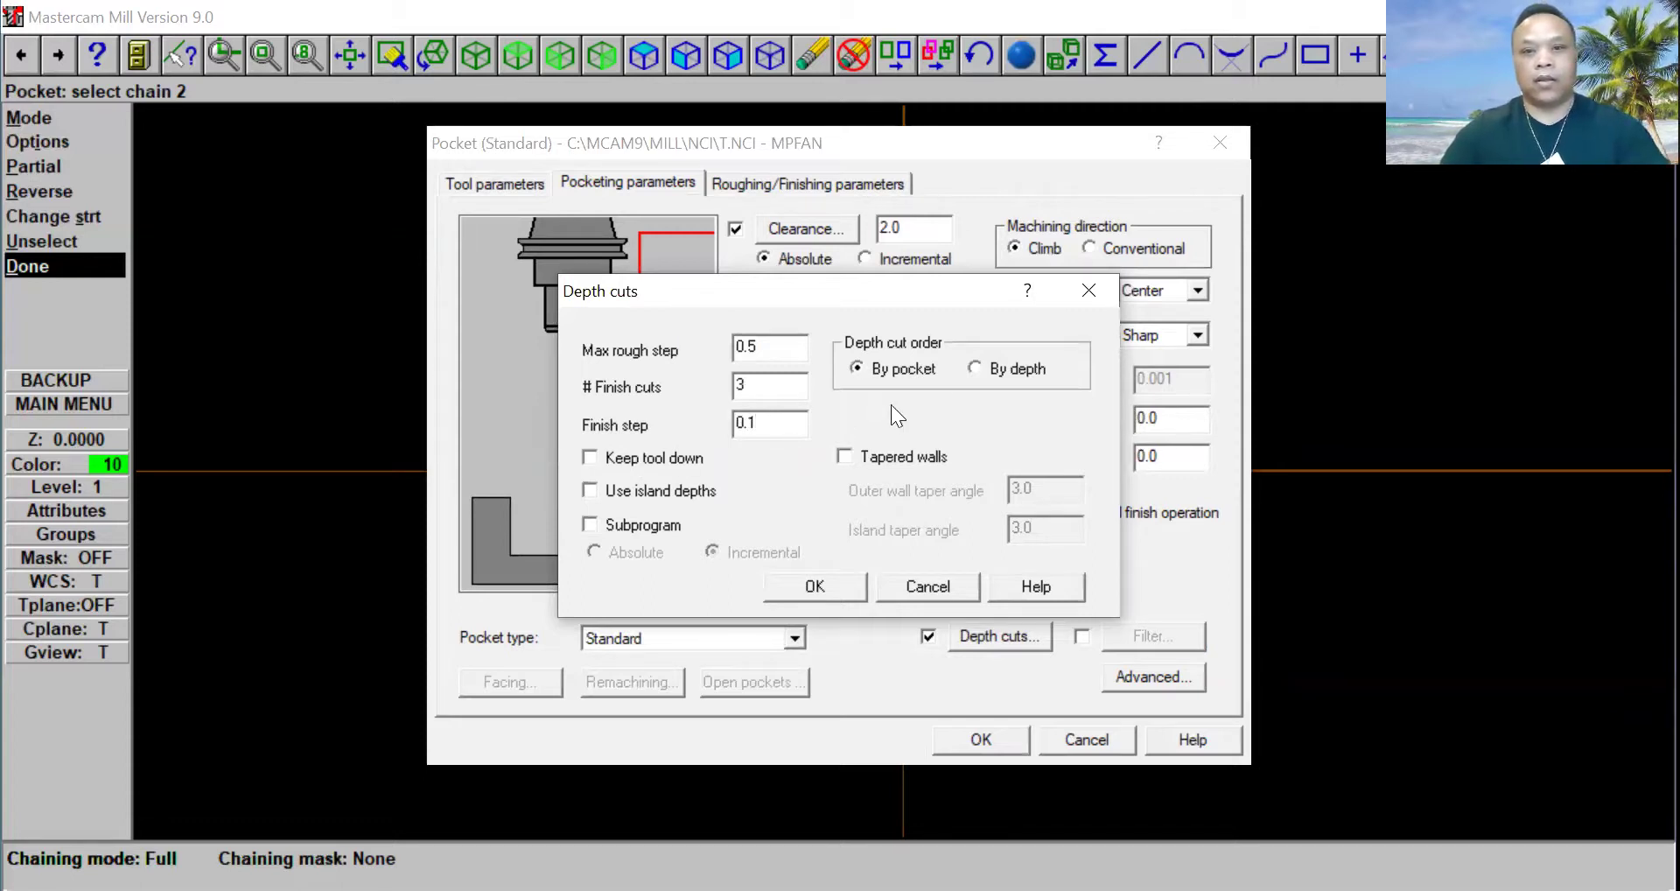
click(818, 584)
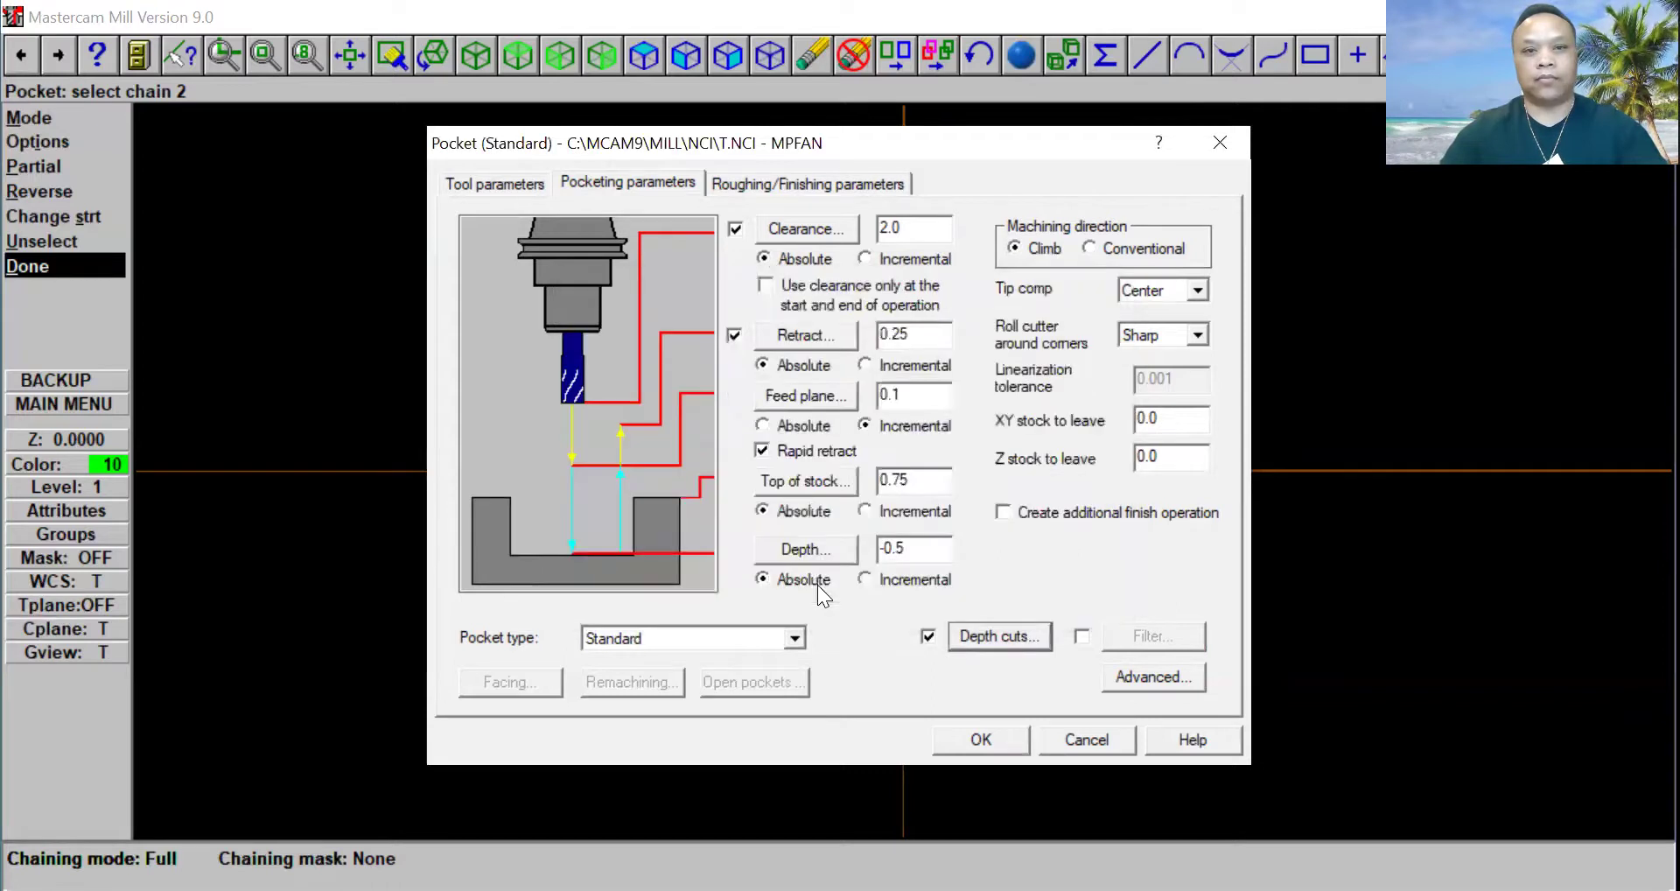
Step: Choose True Spiral as the pocket's roughing method, spiraling from inside to outside
click(764, 188)
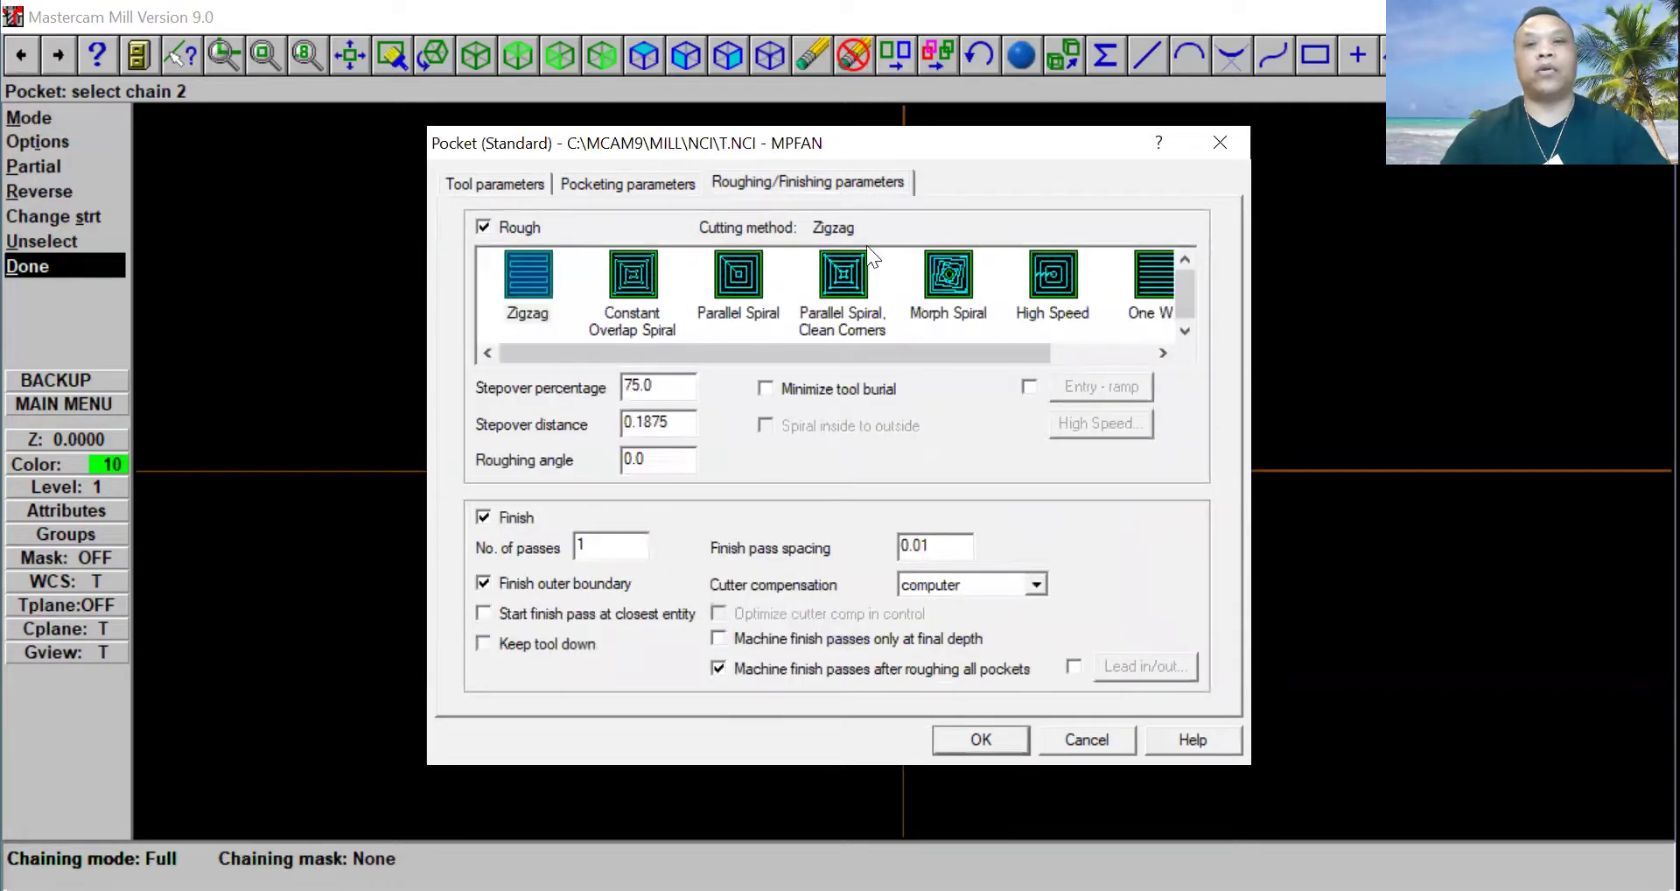
drag(963, 357, 1047, 371)
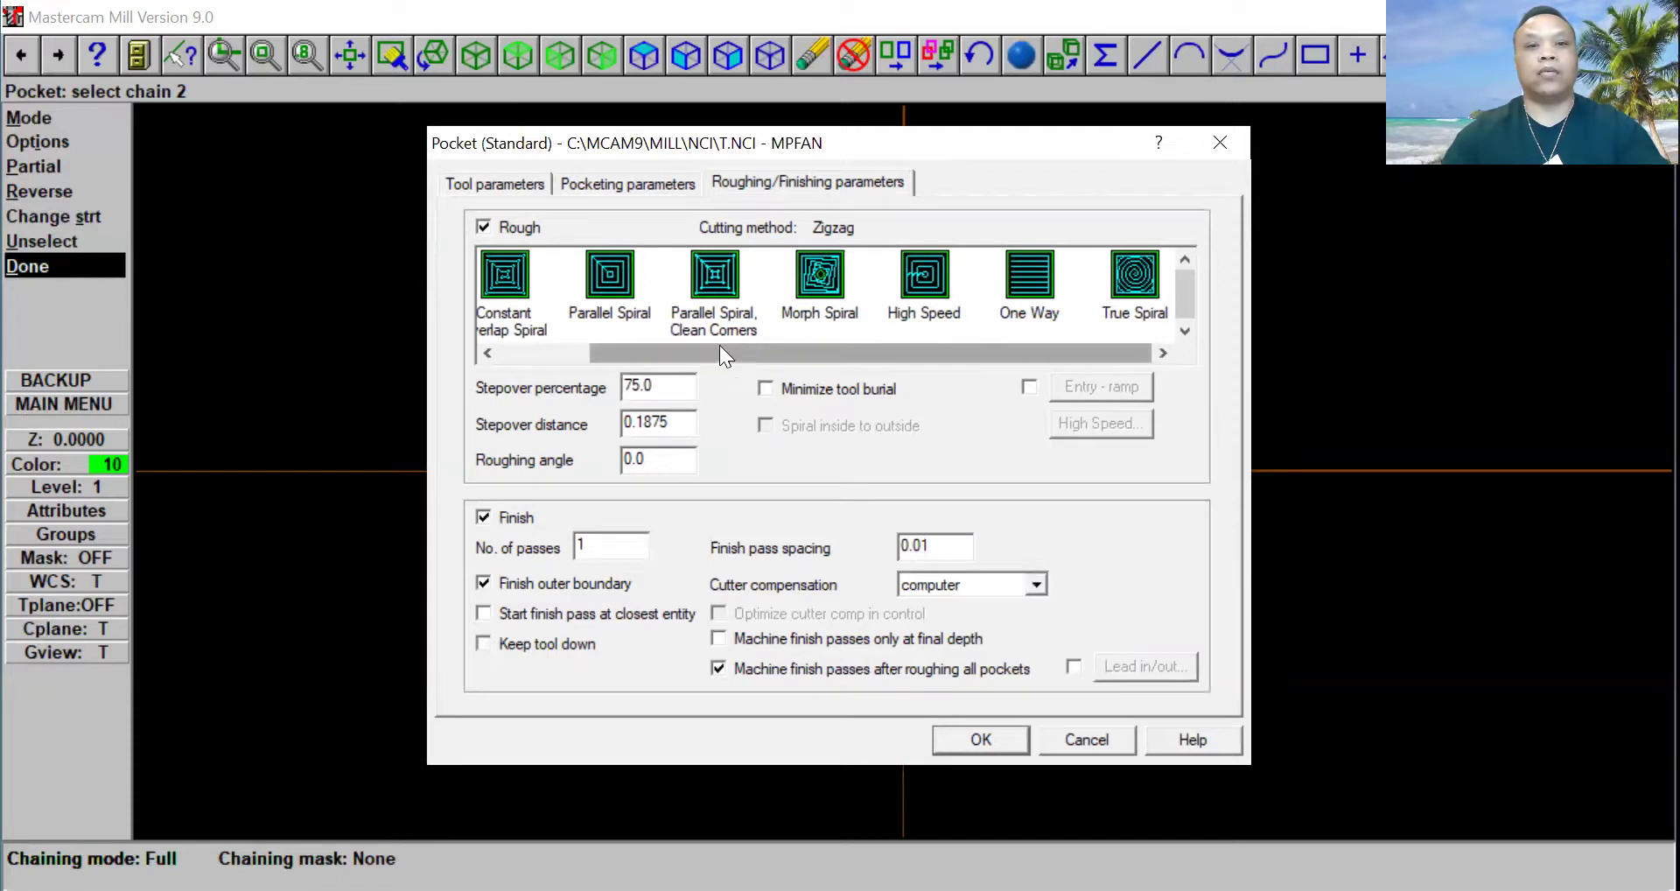
drag(719, 352, 593, 353)
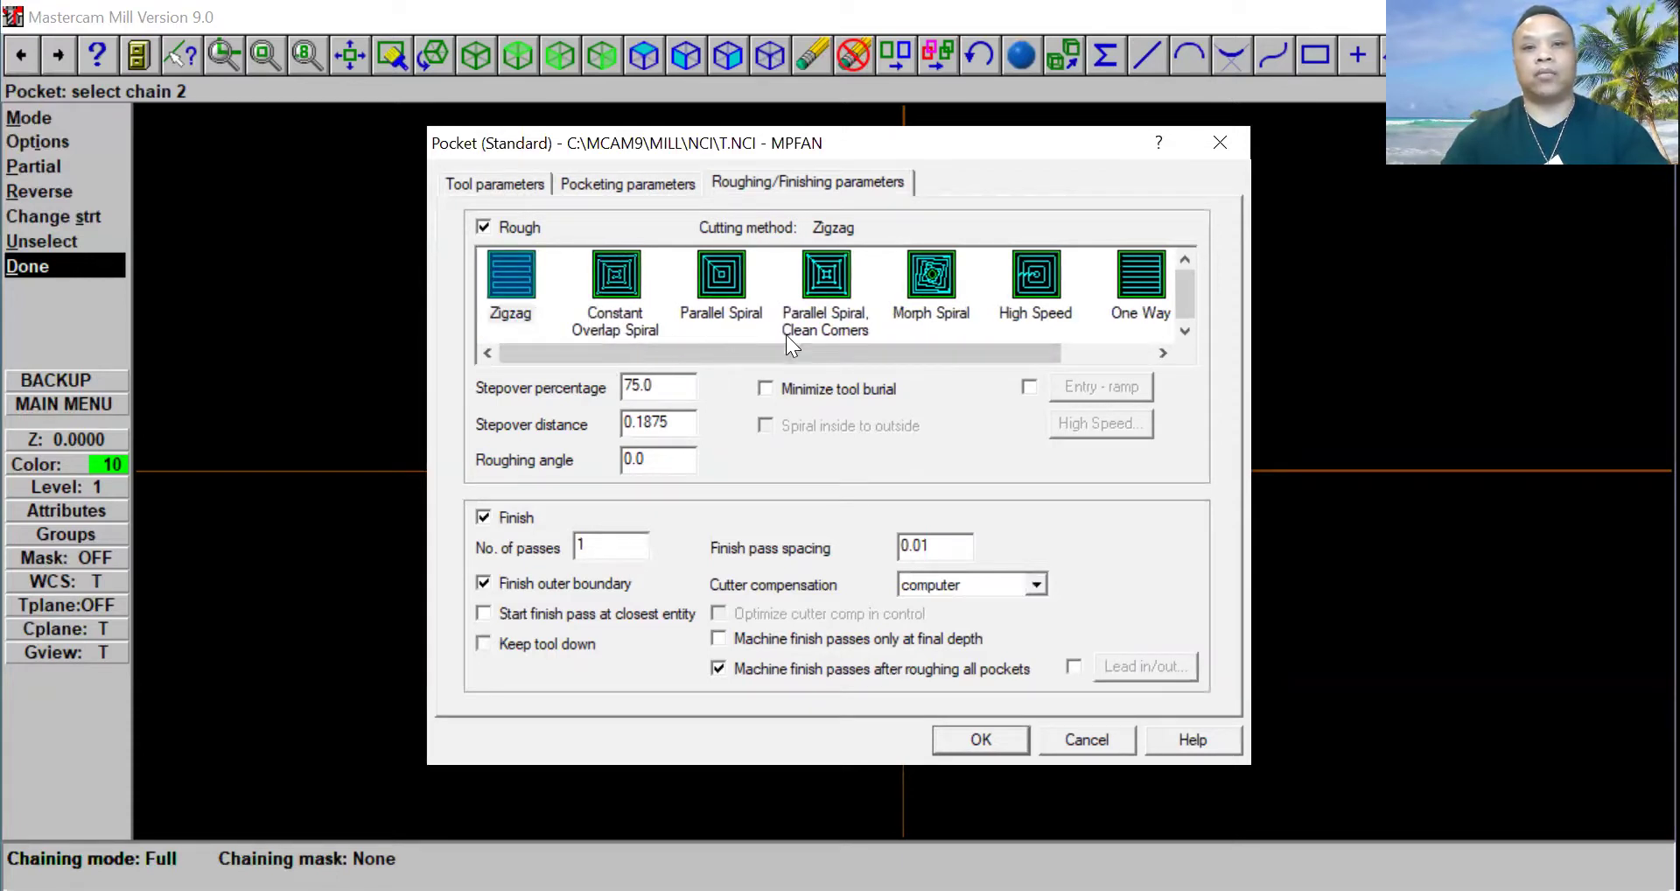
drag(963, 351, 1094, 355)
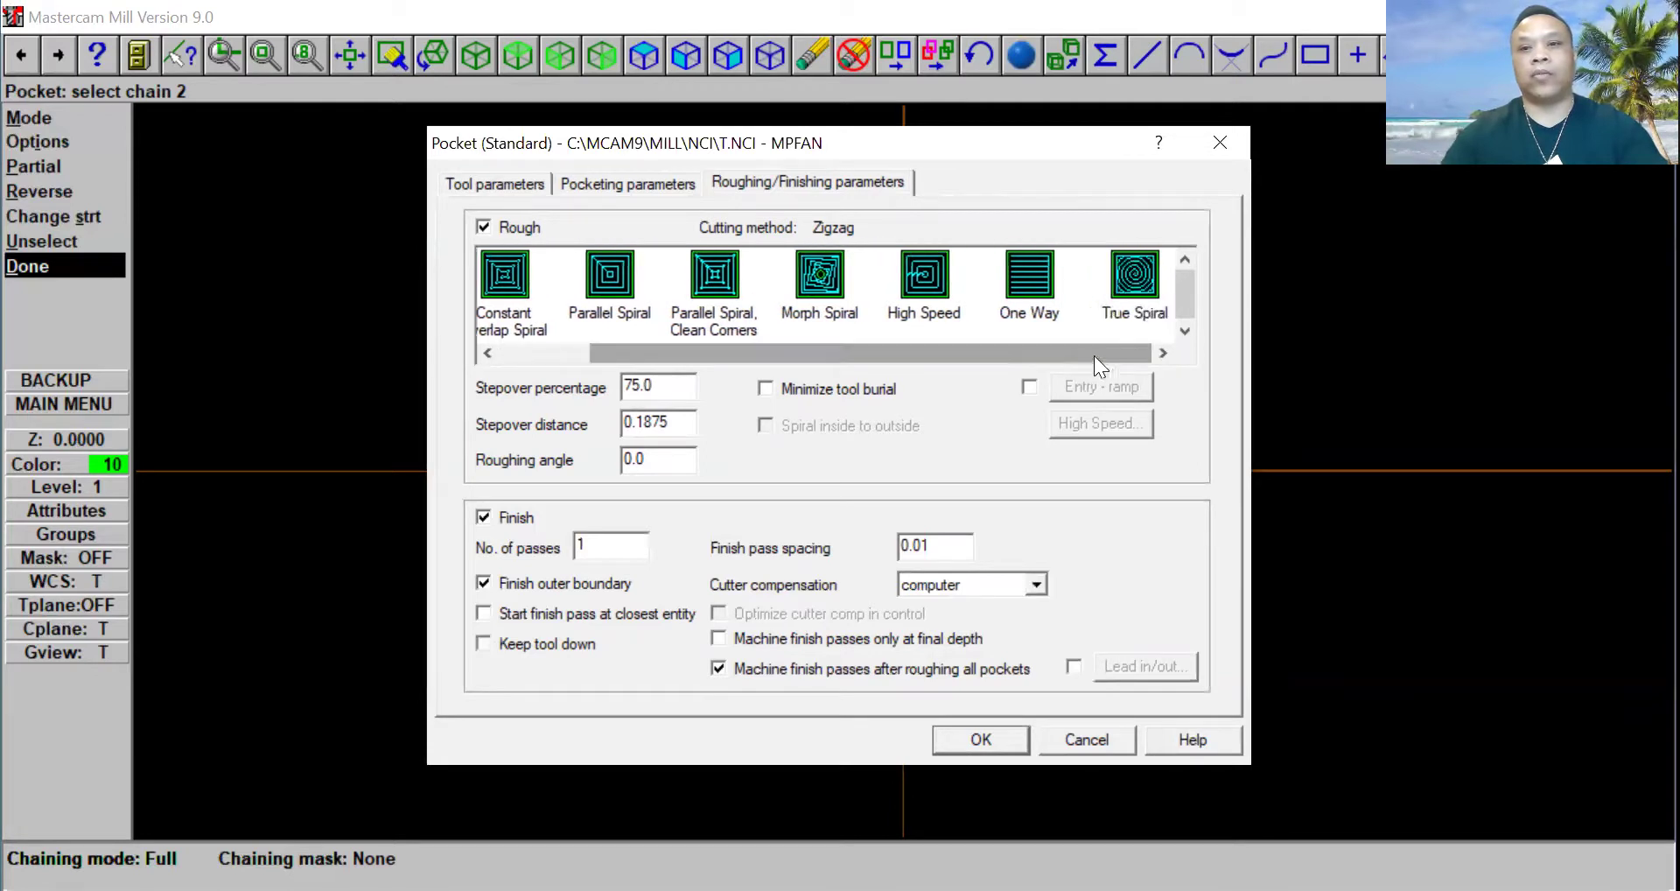
click(1131, 278)
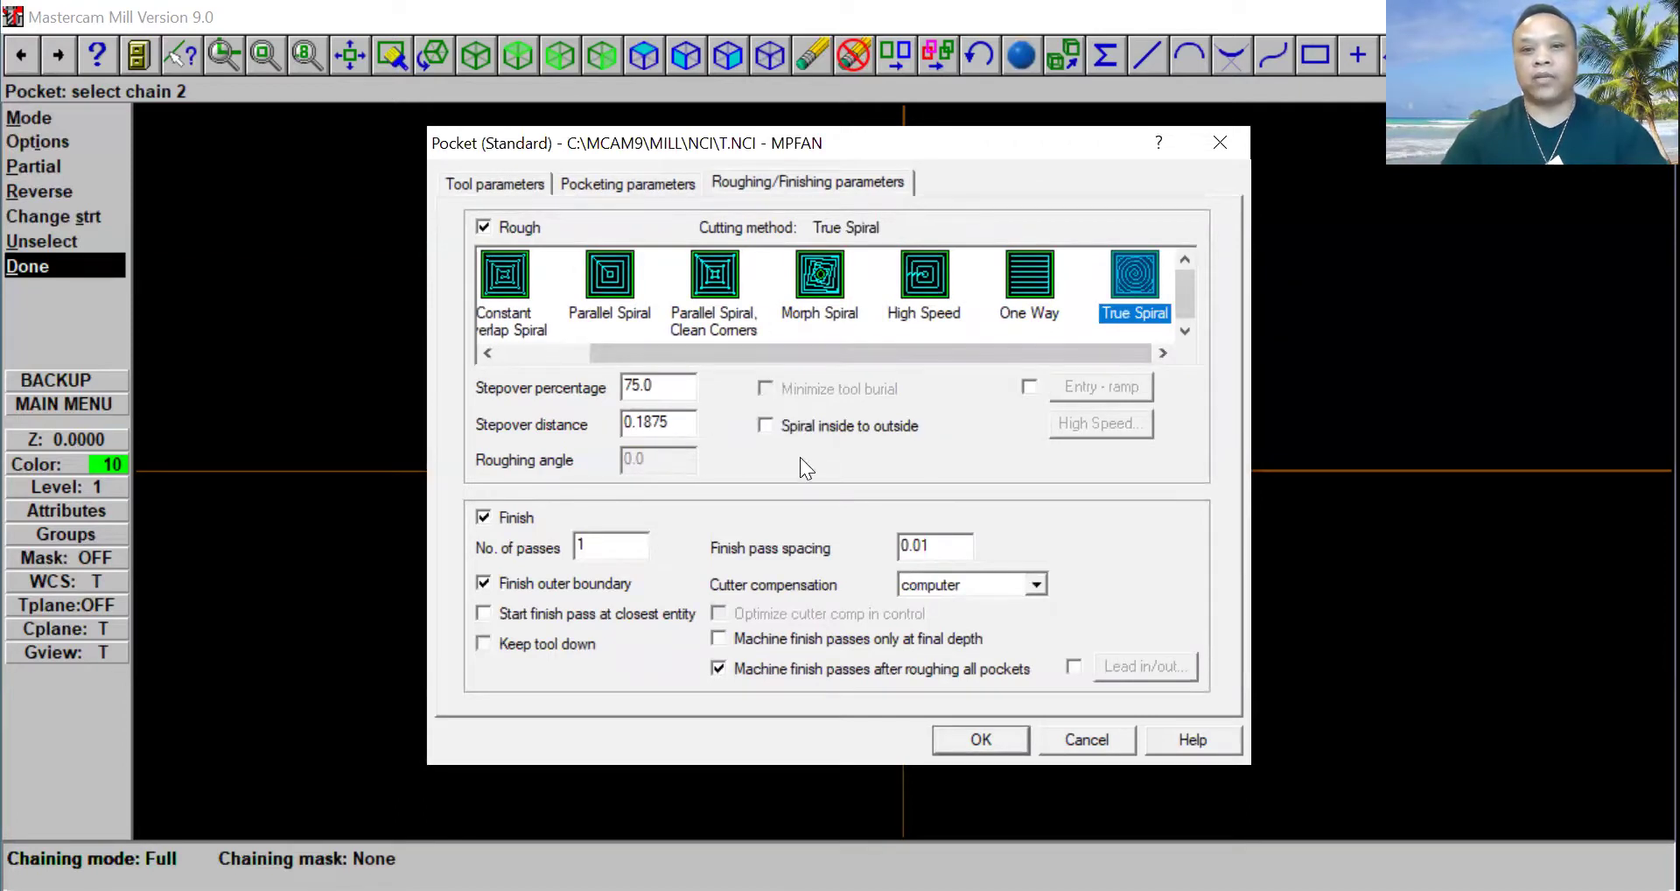
click(765, 426)
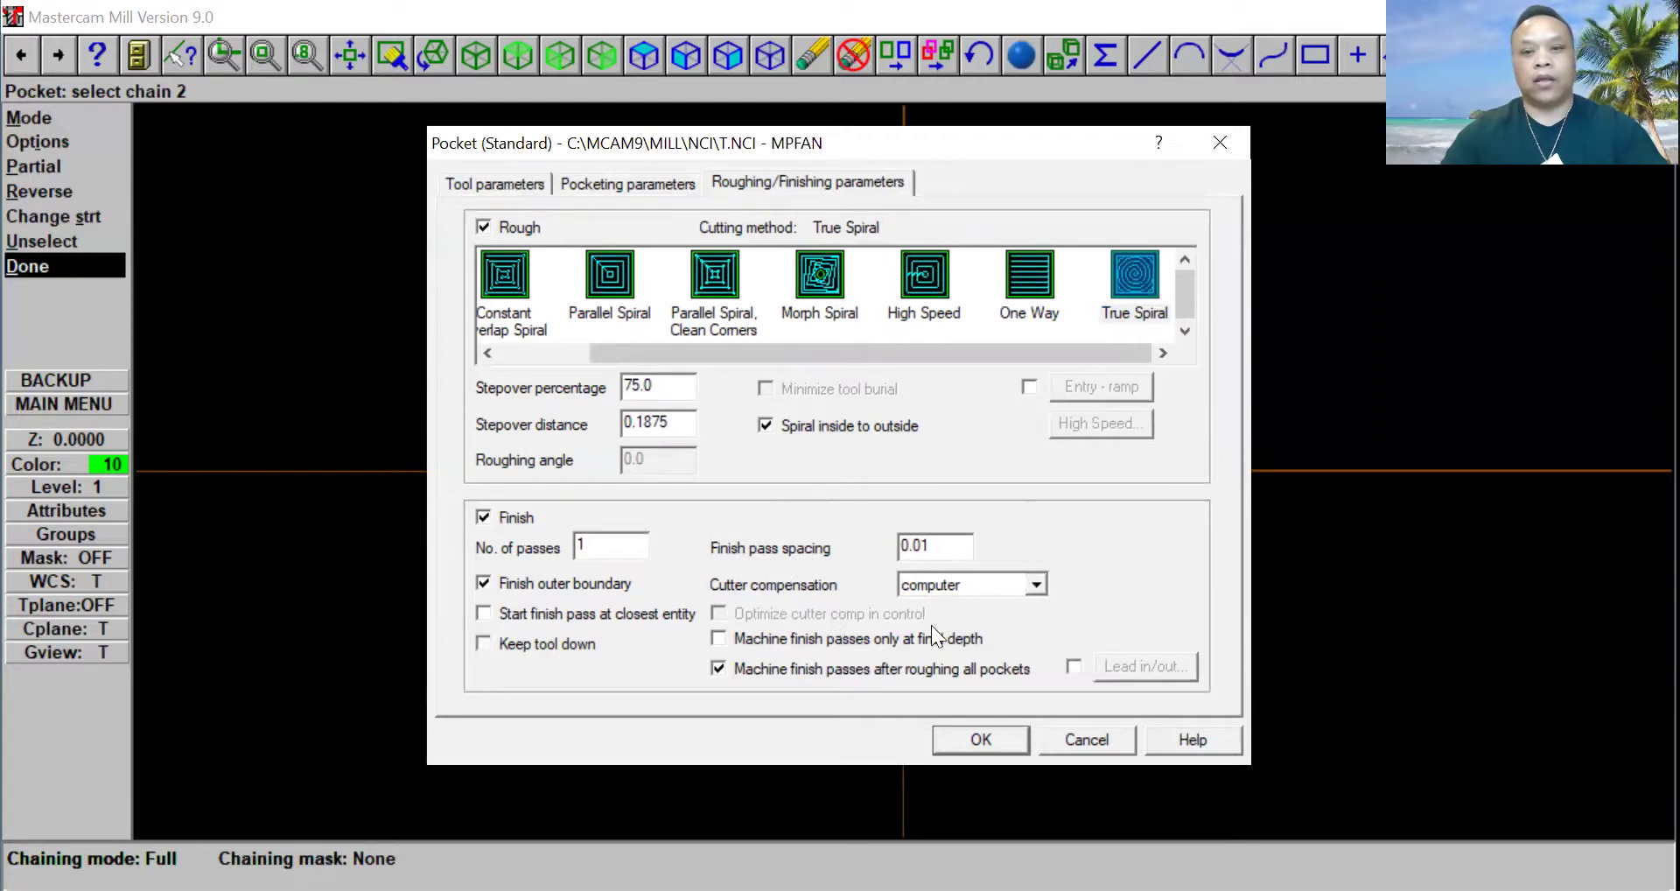
Step: Set the finish pass cutter compensation to wear and generate the pocket toolpath
click(1036, 584)
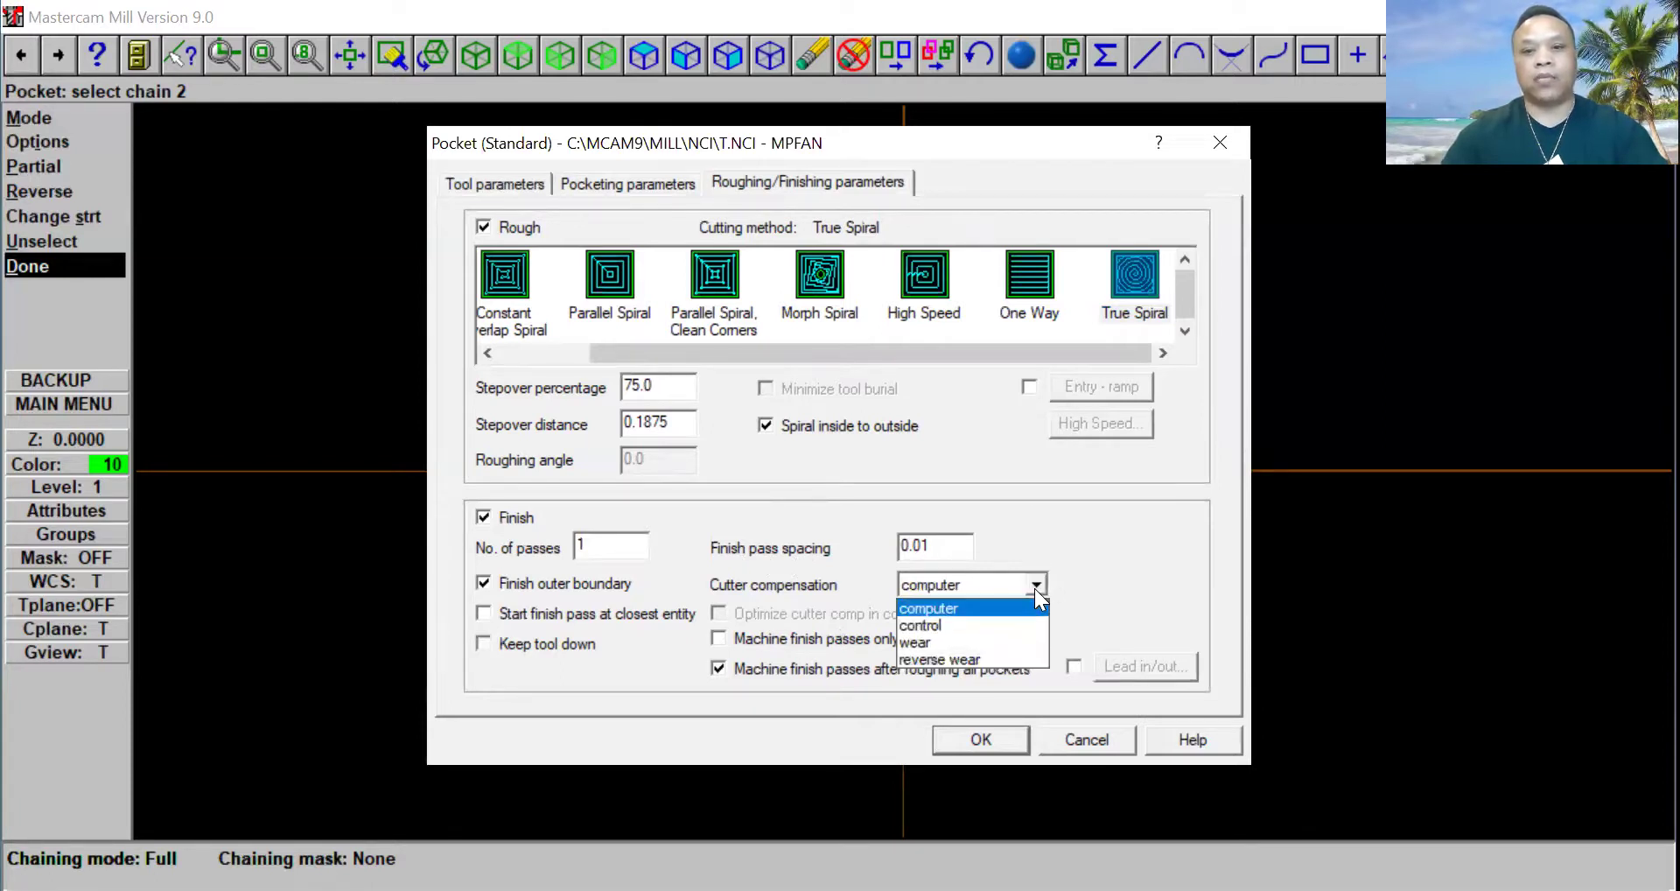
click(994, 646)
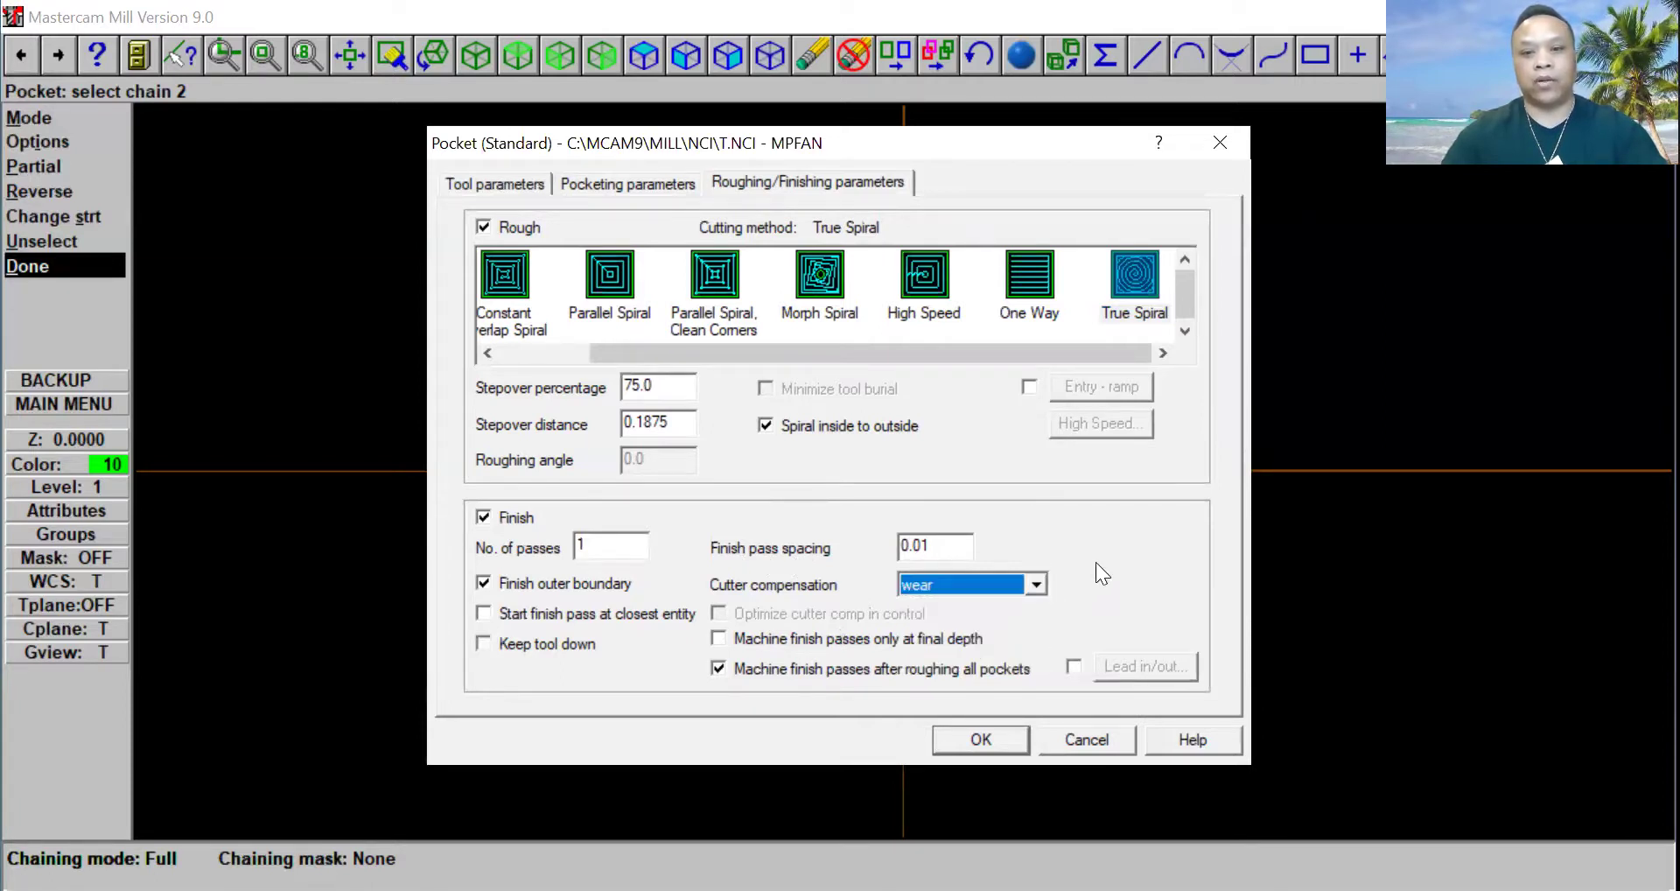
click(995, 739)
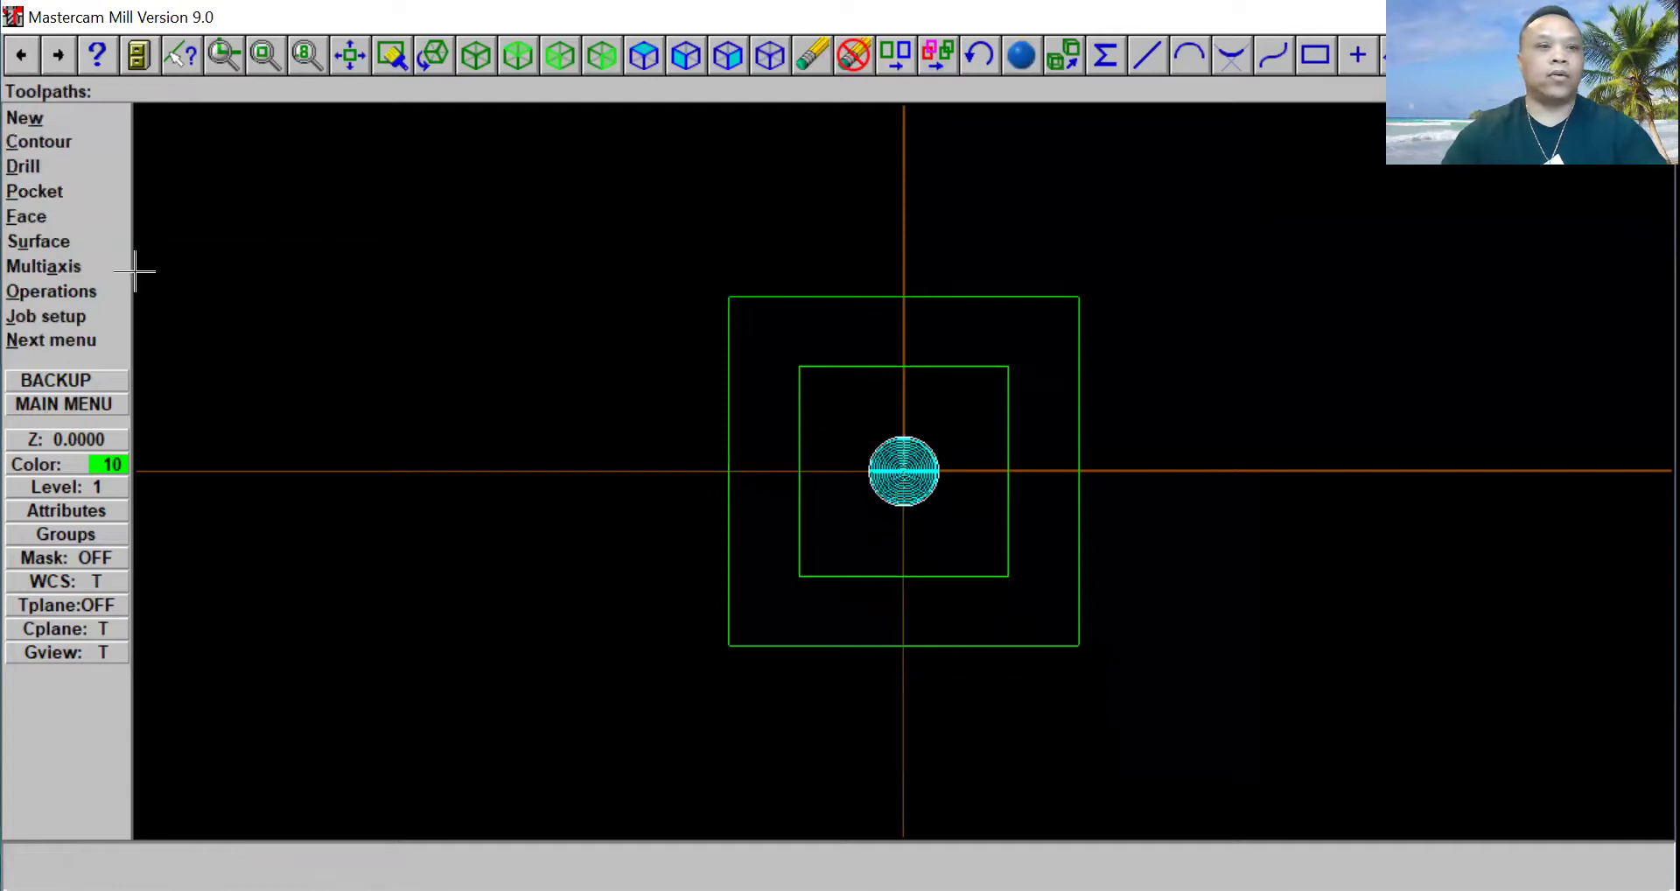
Step: Run the Verify simulation of the pocket operation on the stock, and close the simulation and the Operations Manager
click(73, 294)
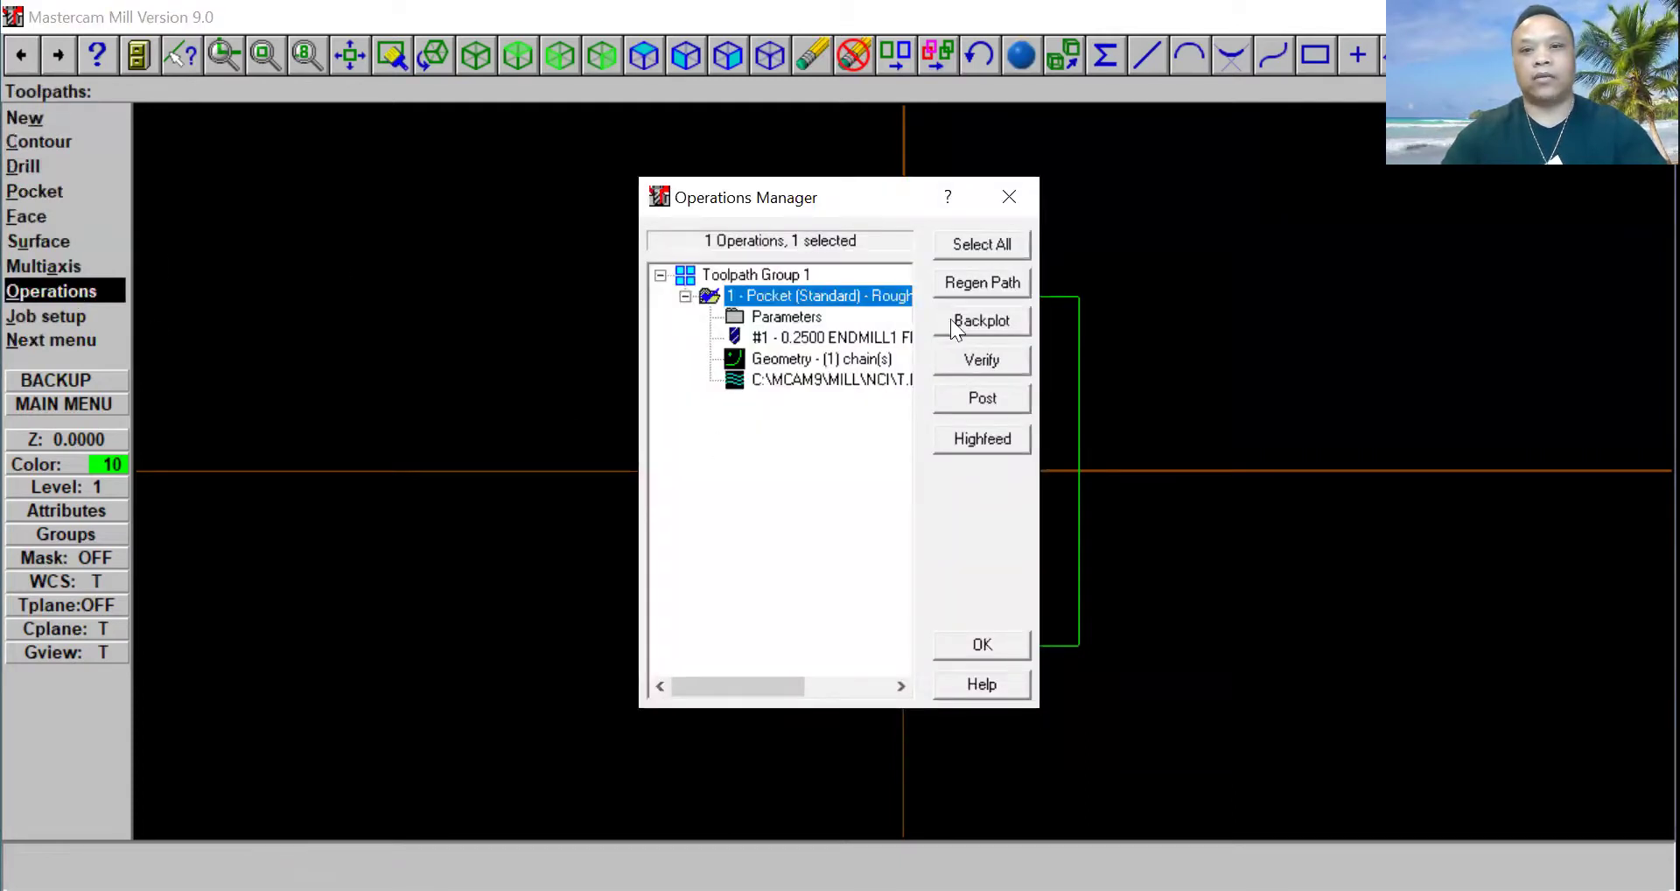
click(945, 364)
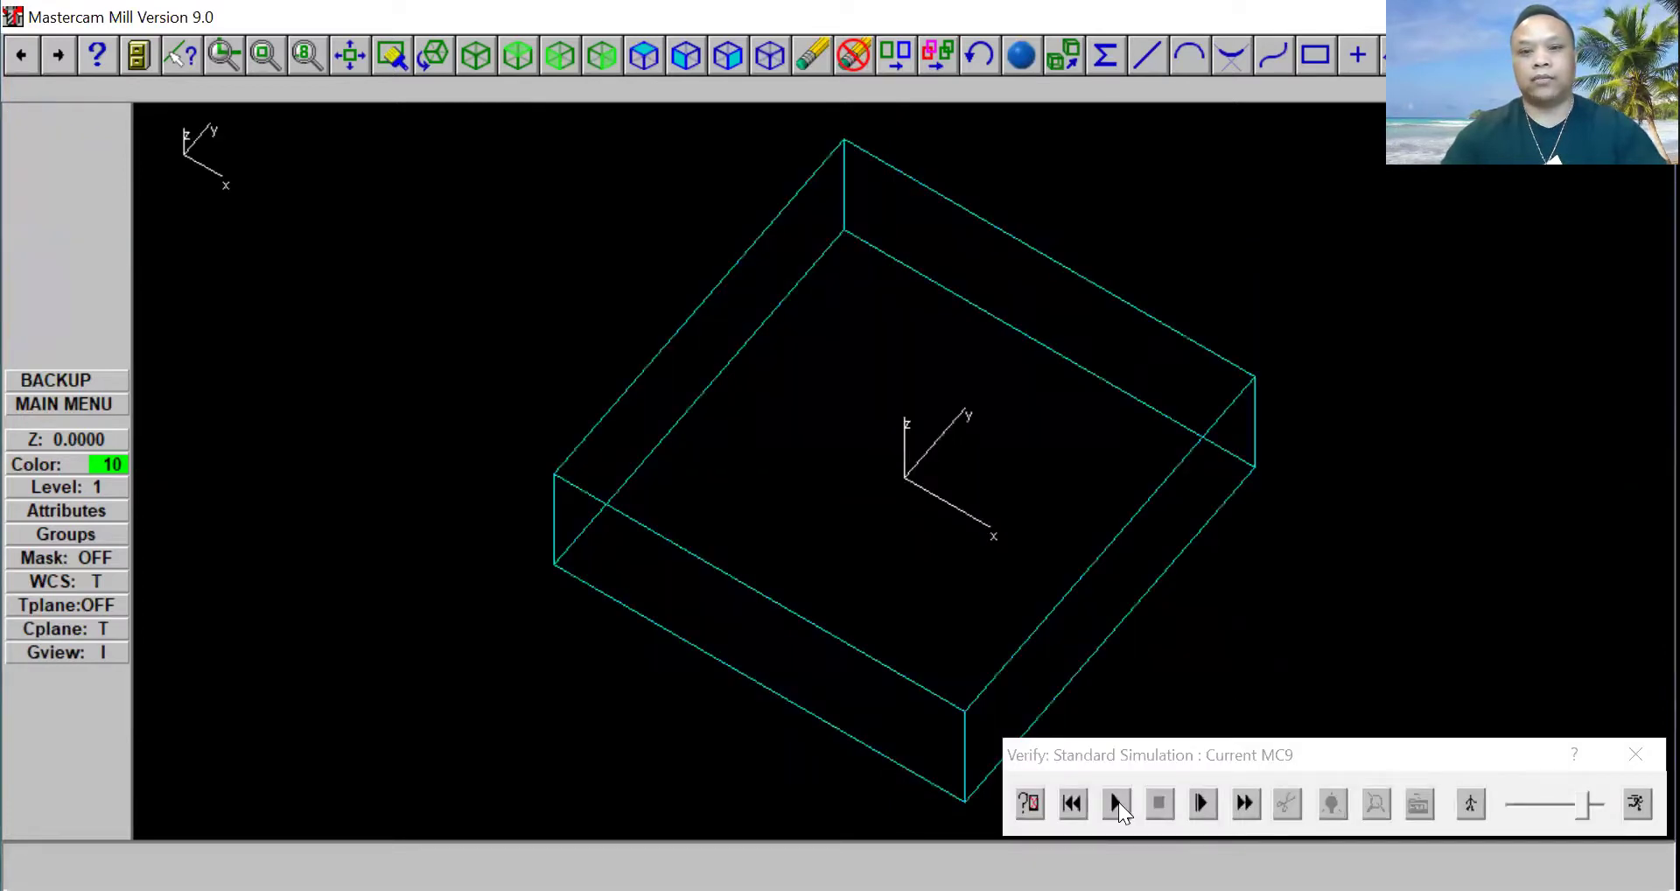
click(1116, 802)
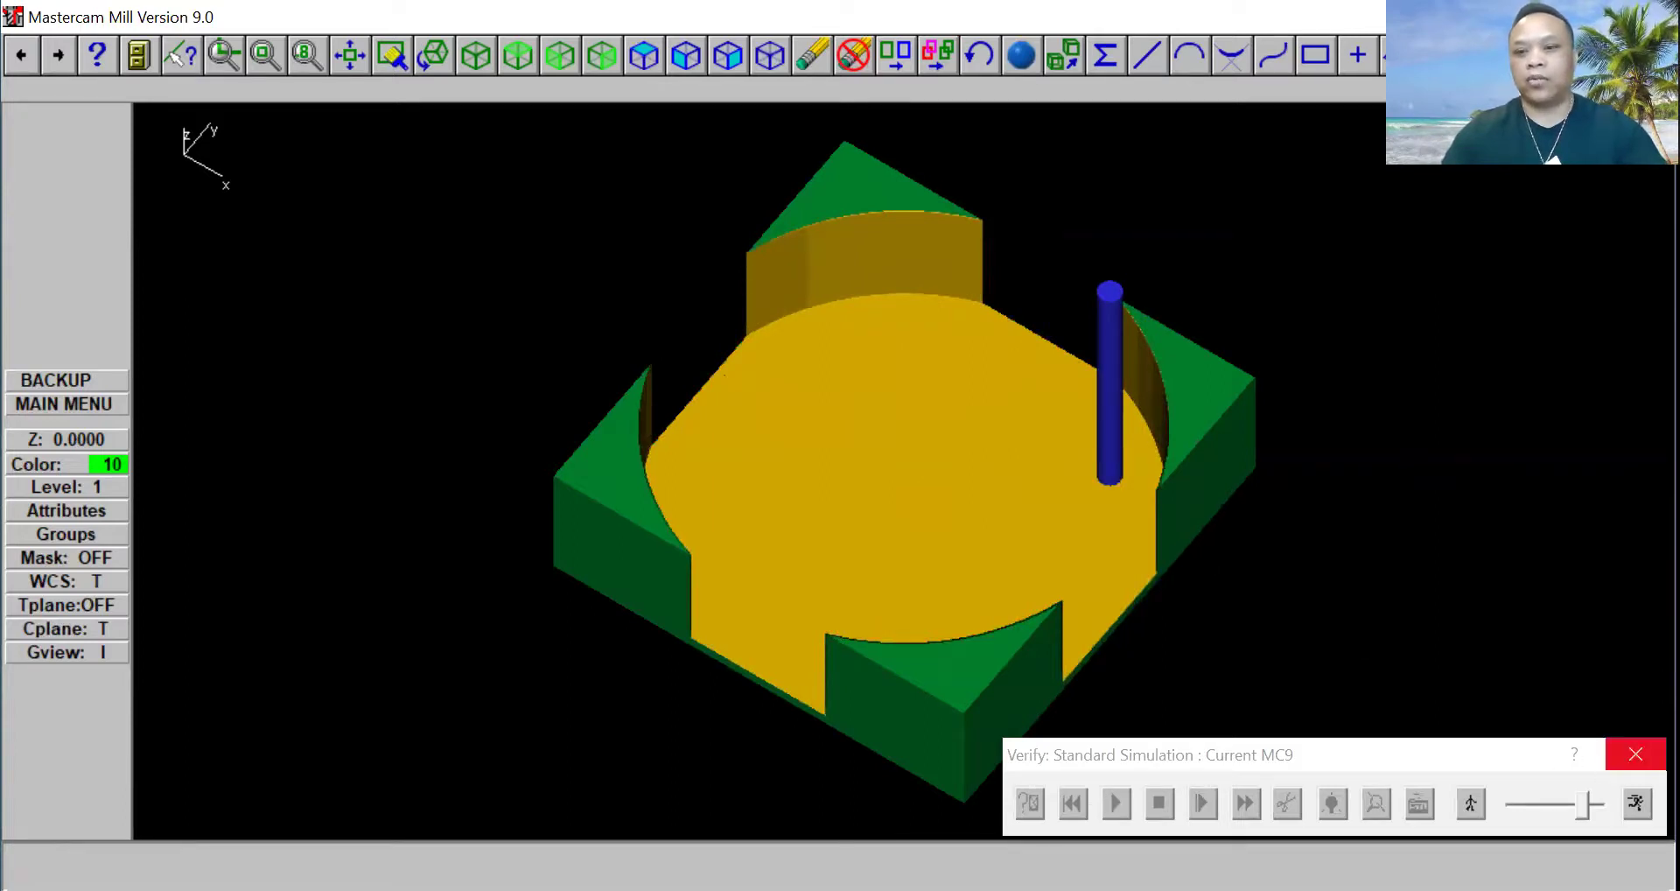
click(1636, 755)
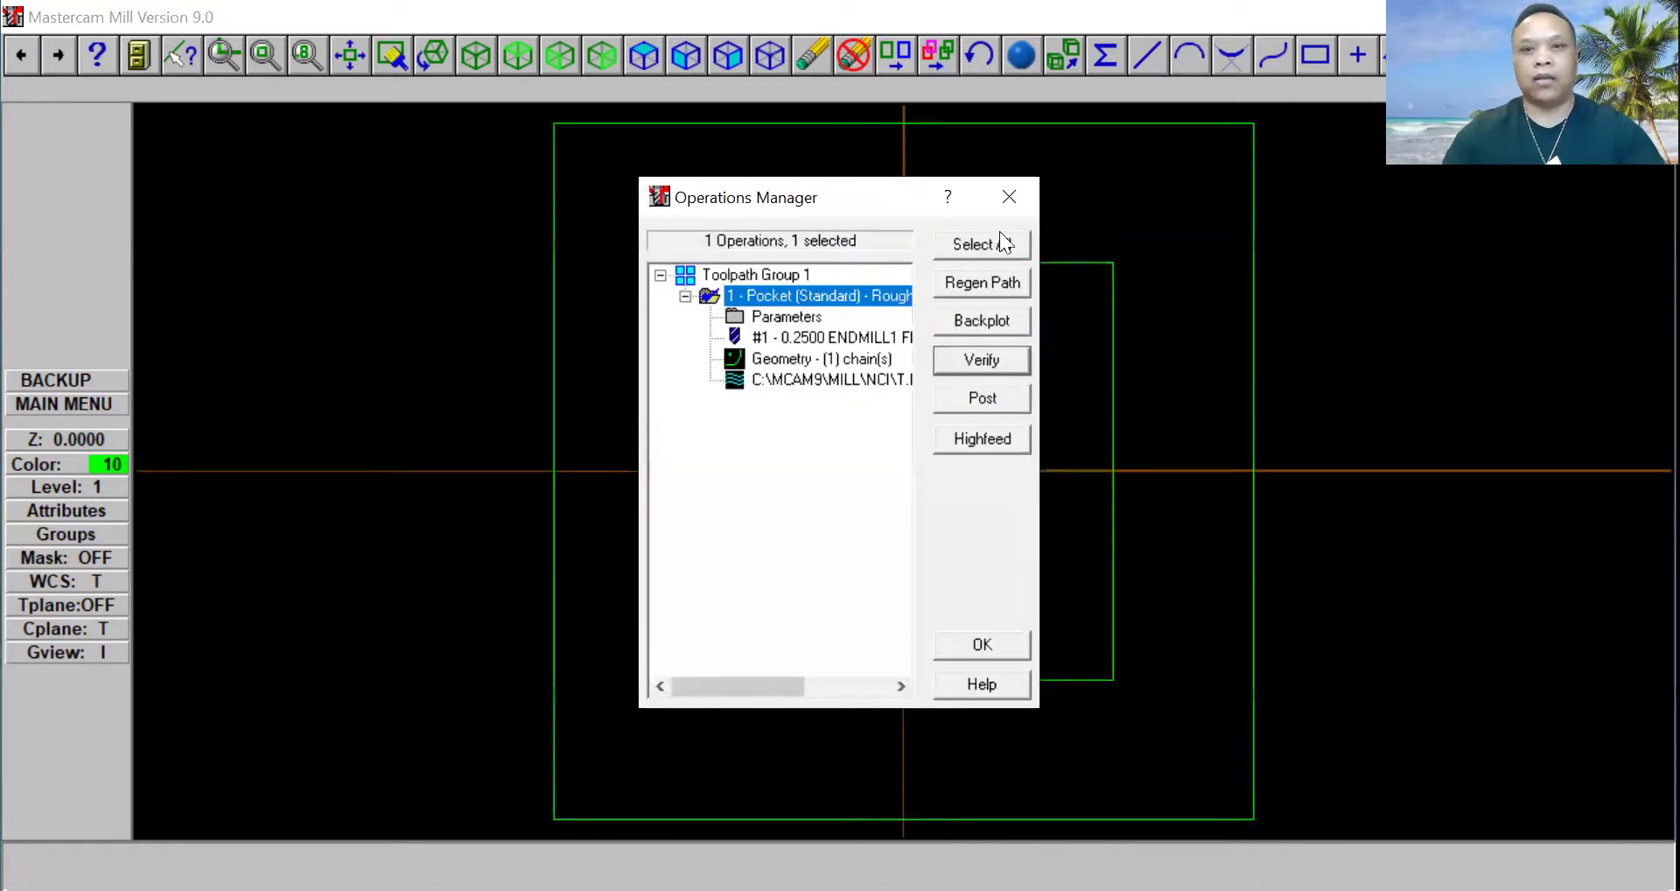
click(1009, 200)
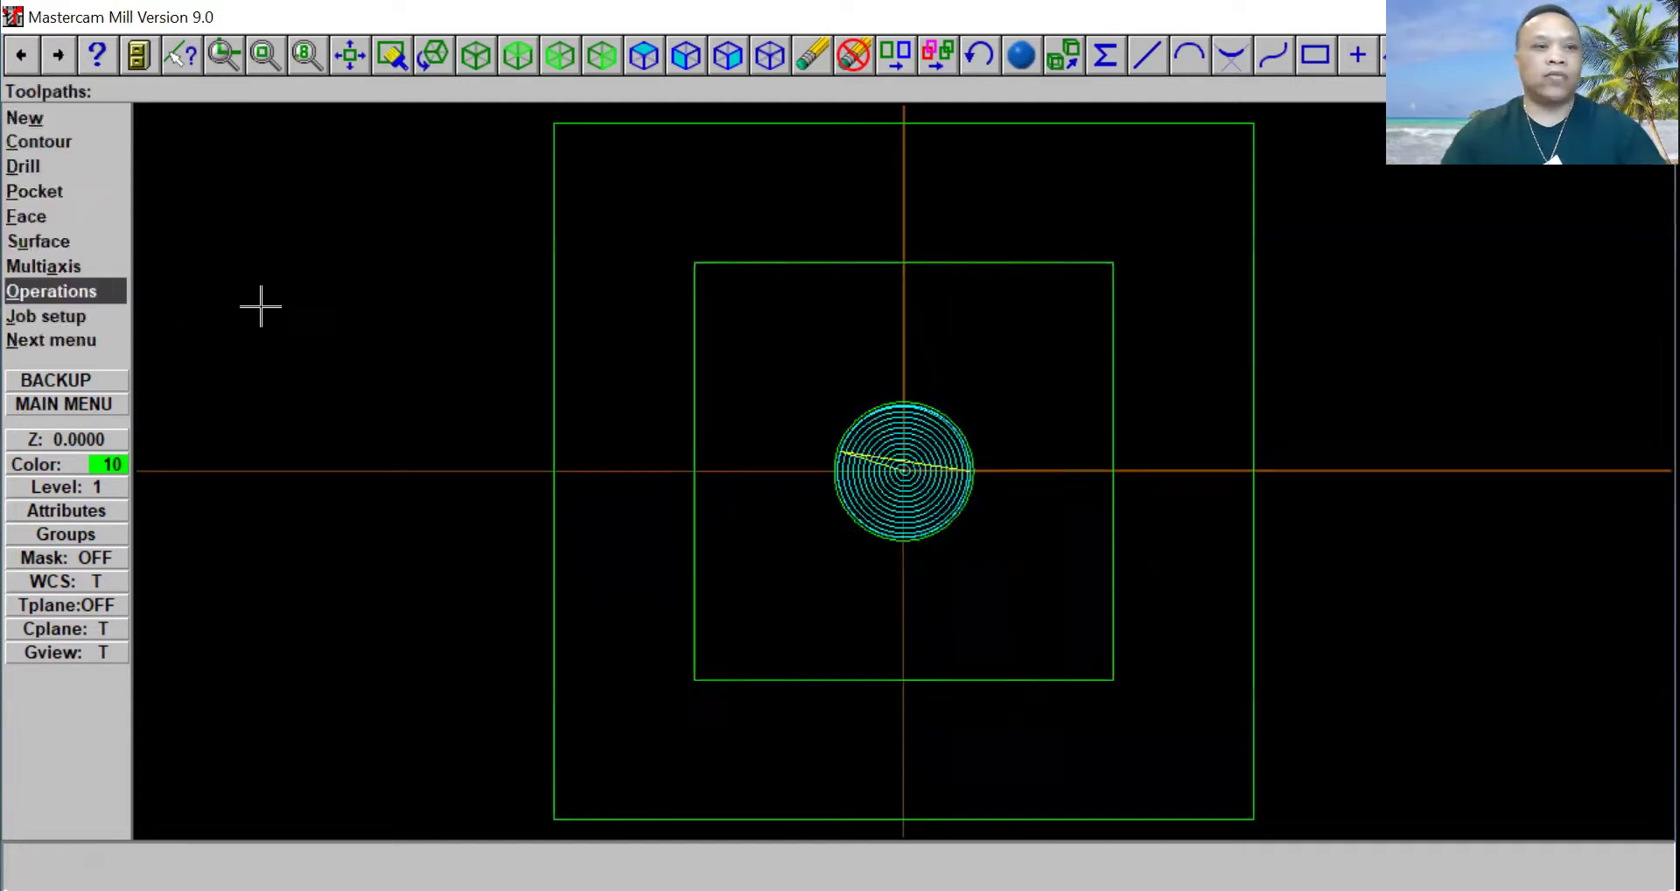
Step: Start a contour toolpath and chain the inner square as its geometry
click(89, 402)
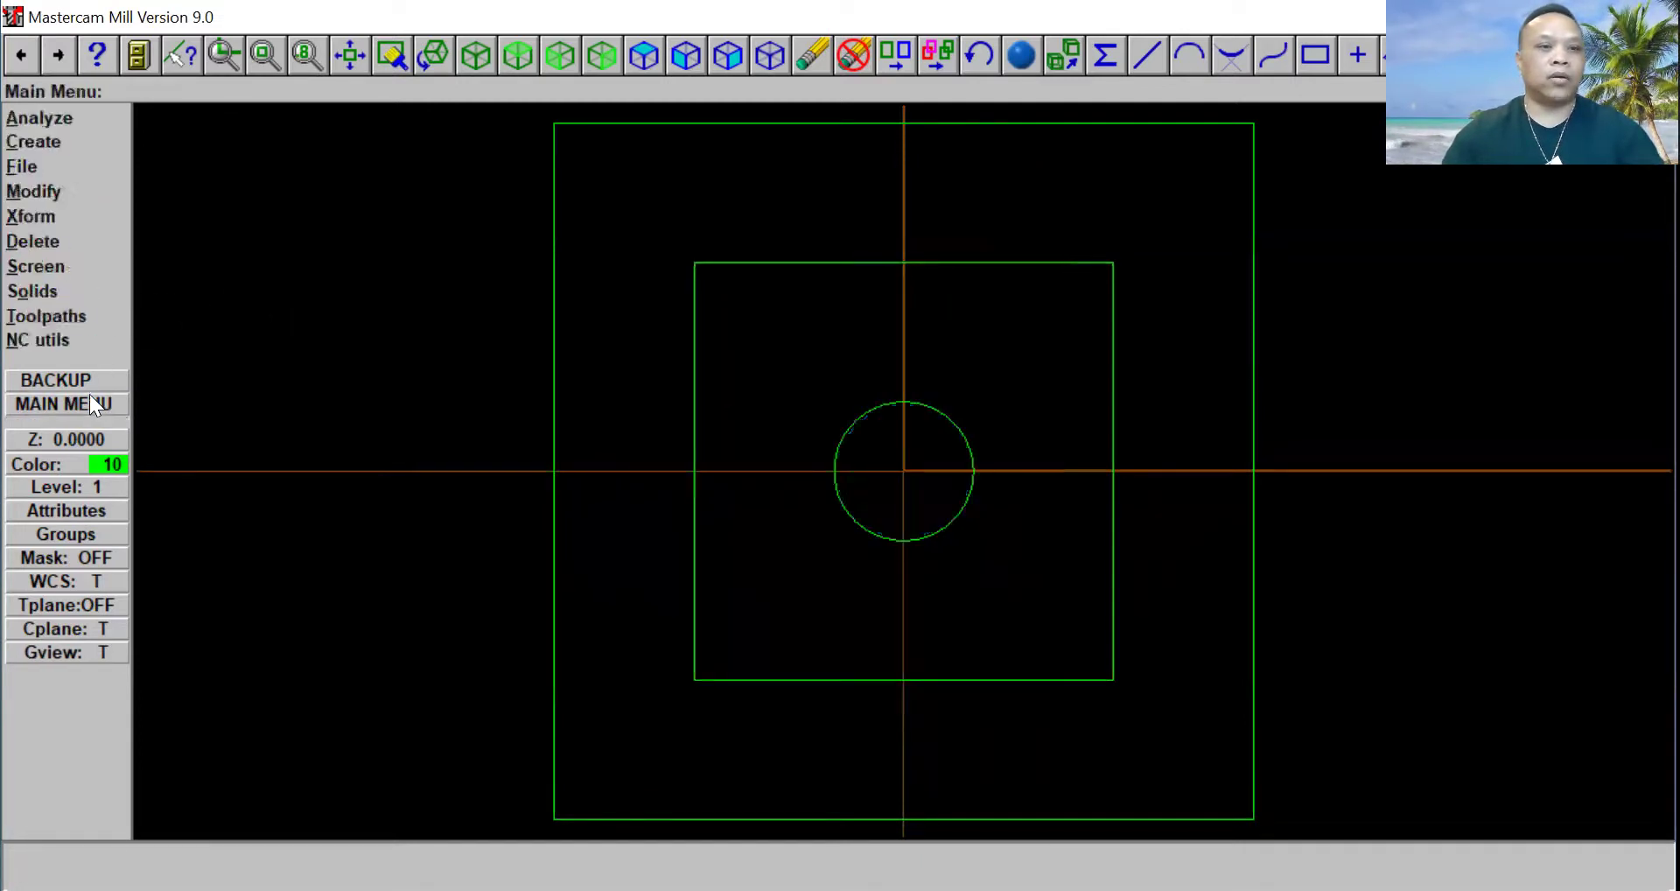
click(72, 316)
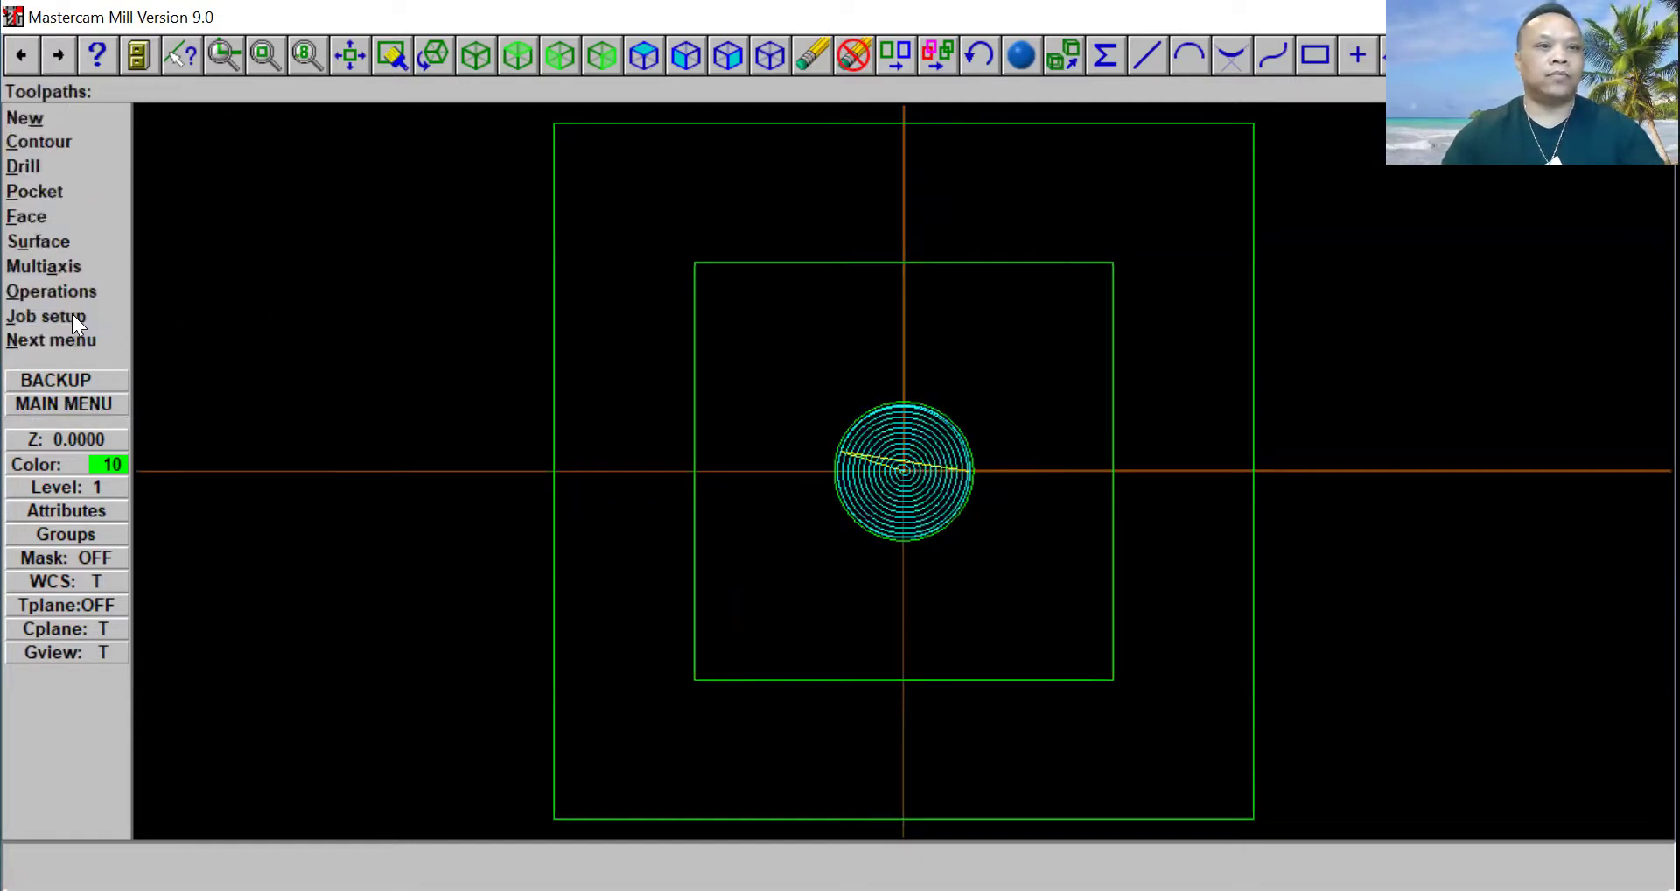
click(74, 144)
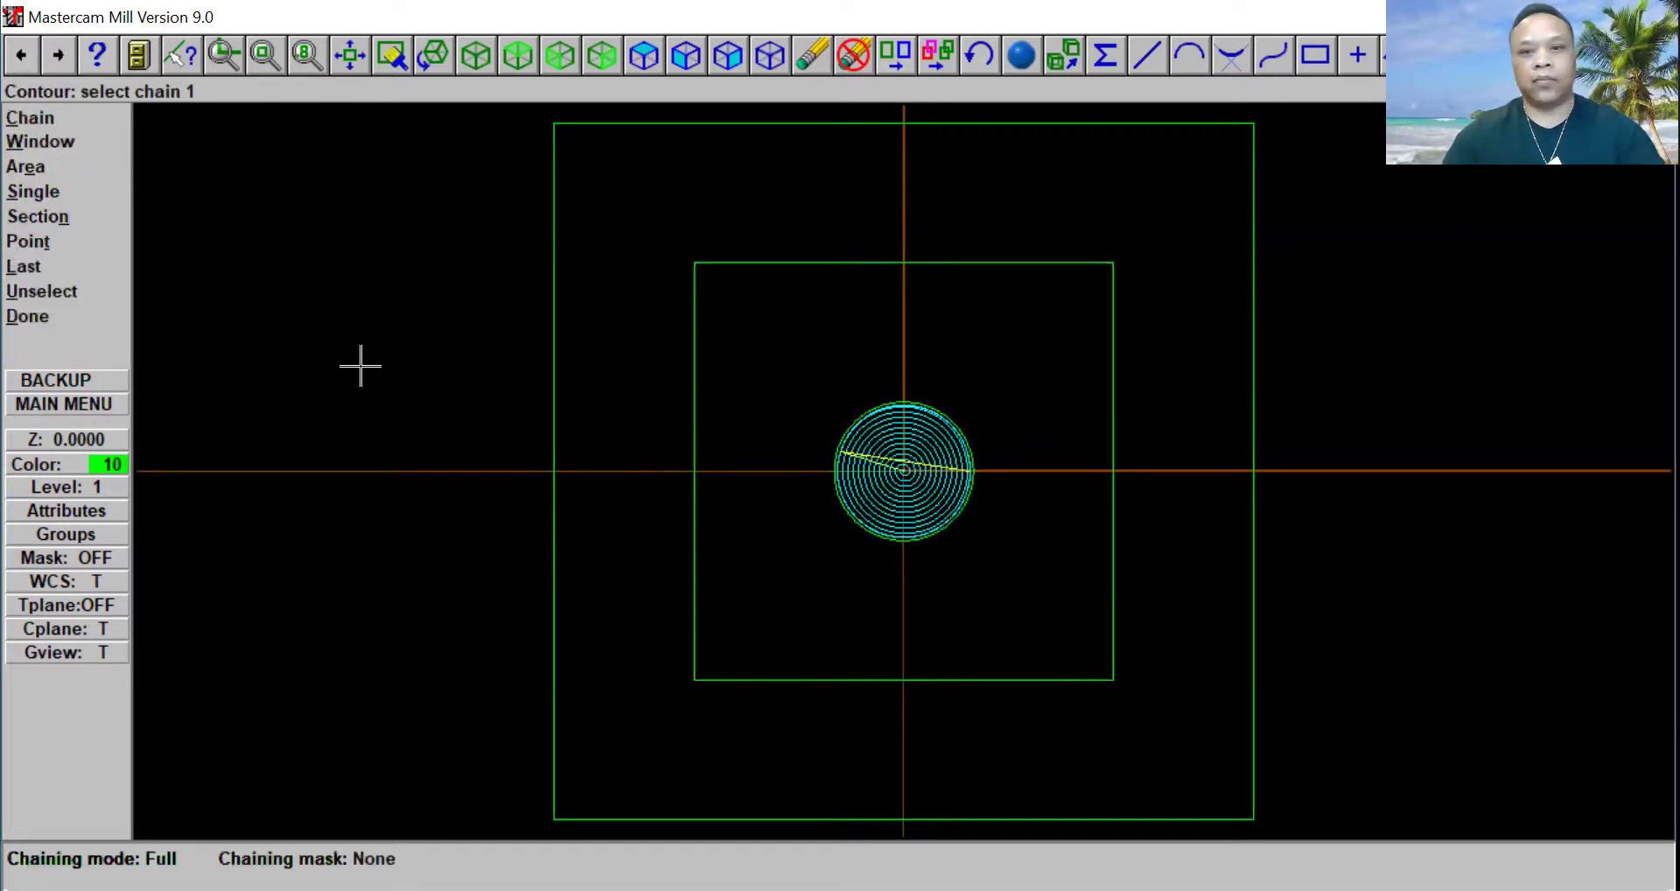
click(682, 665)
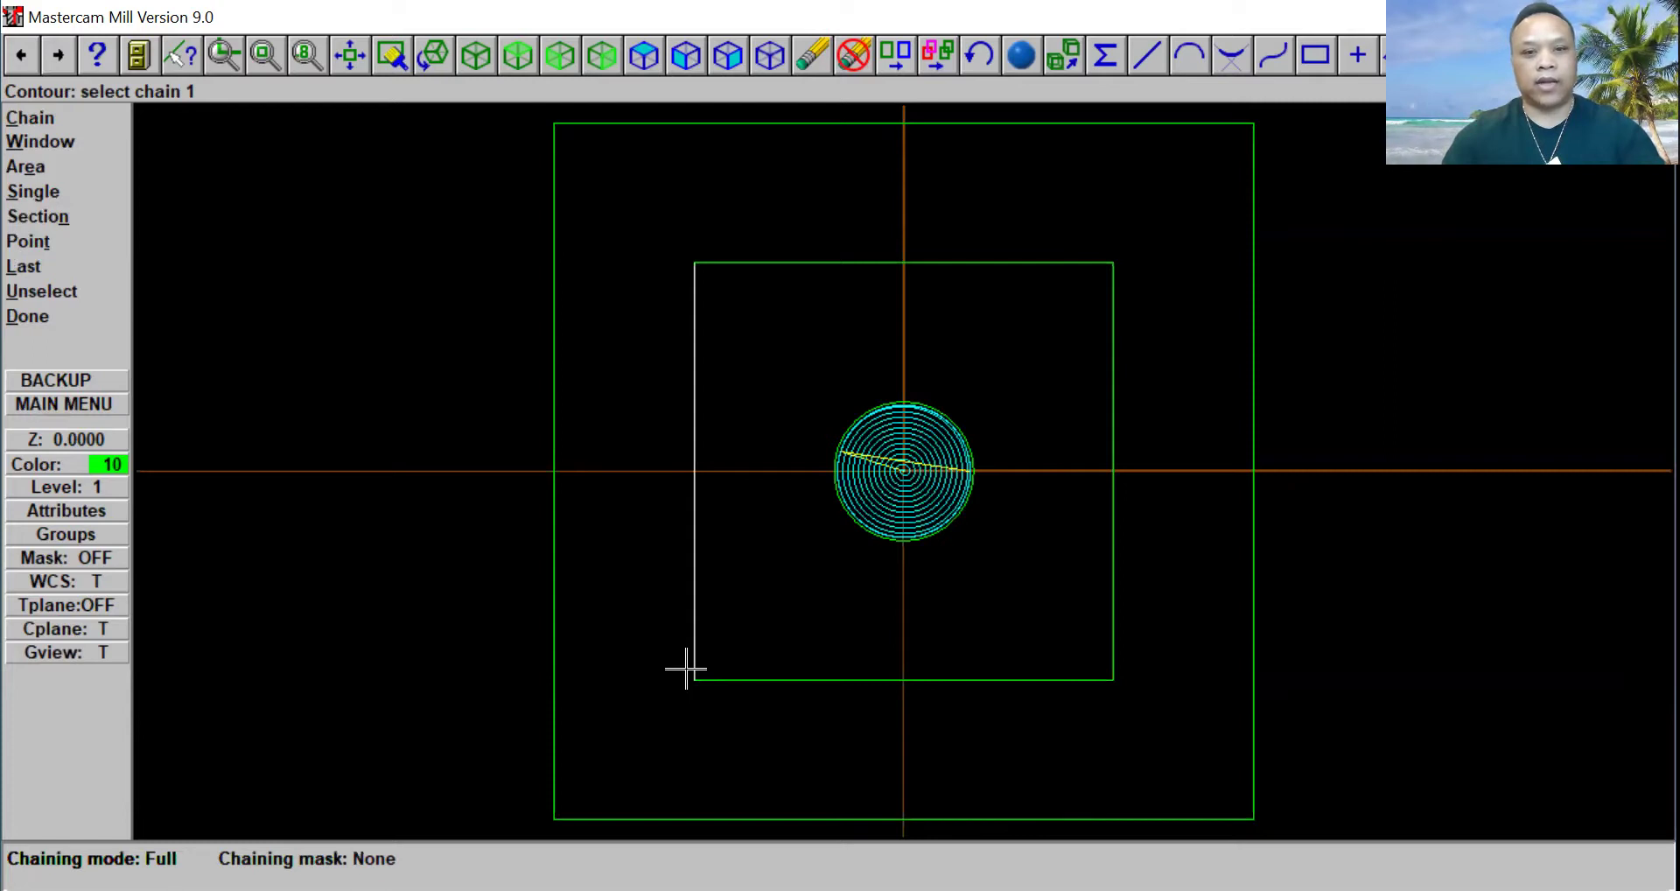
click(686, 668)
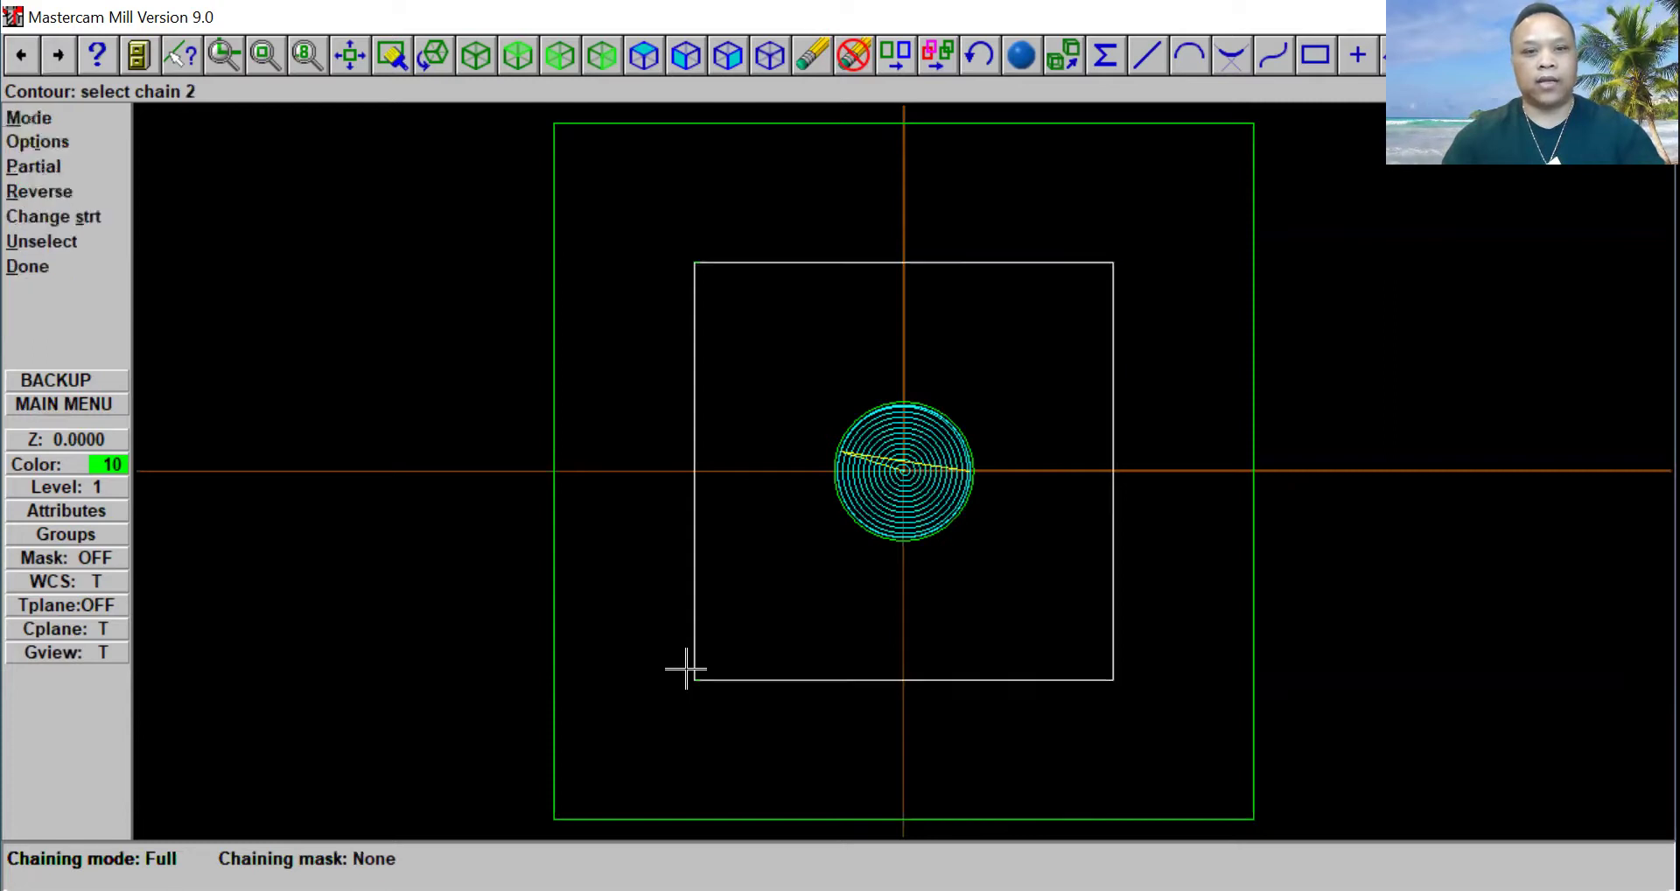
click(70, 266)
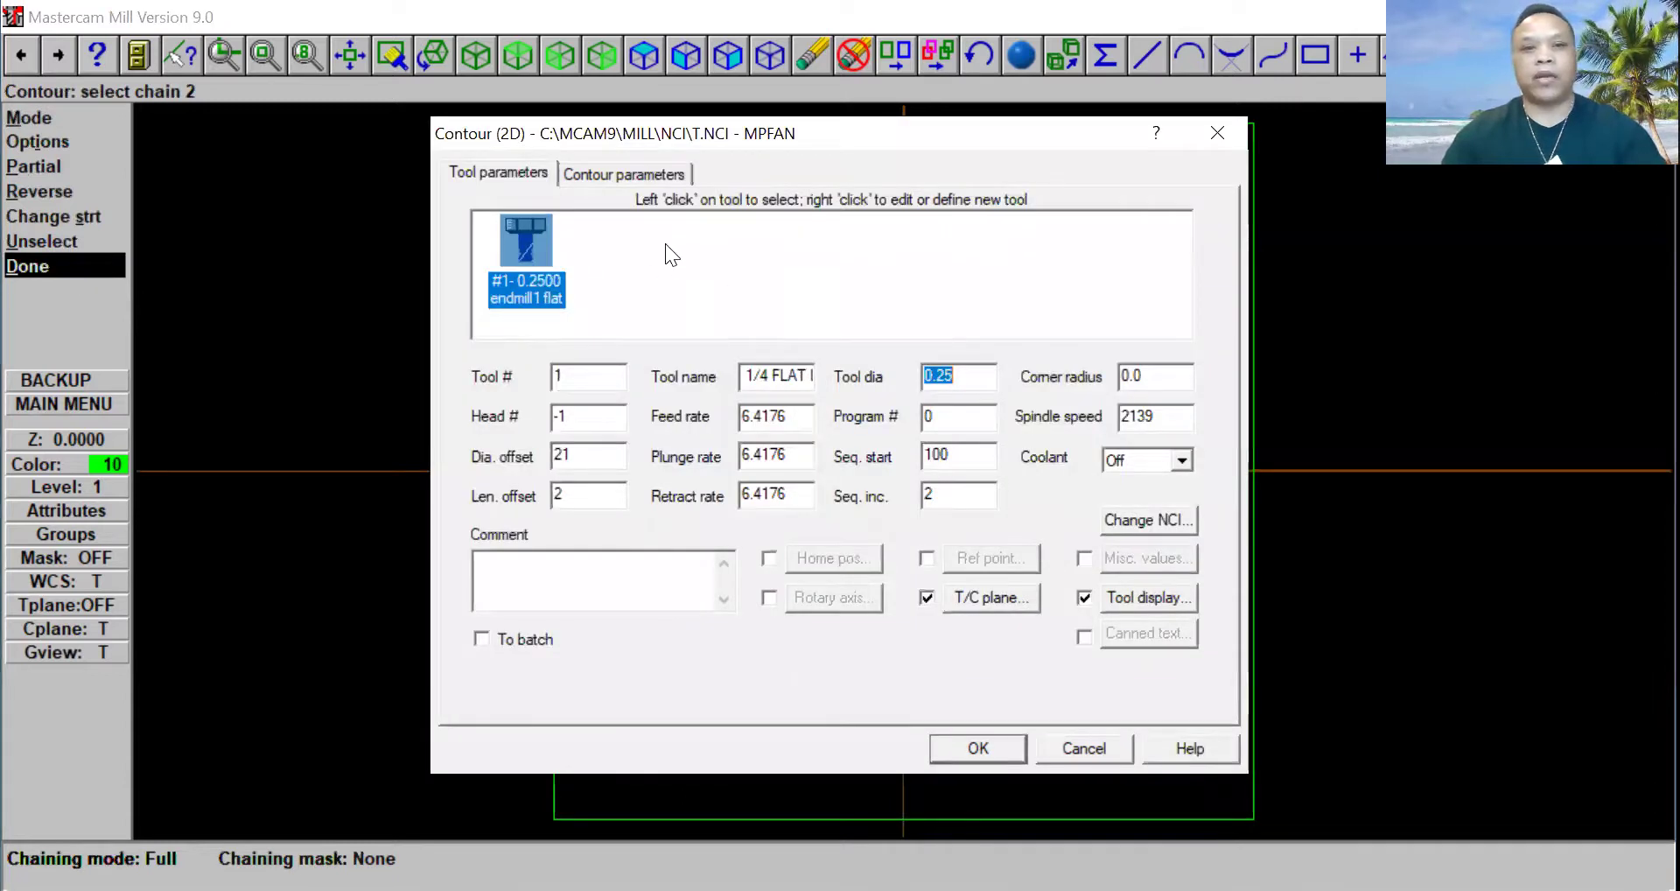
Step: Add the 1/2 FLAT ENDMILL from the tool library as the contour's cutting tool
right_click(626, 225)
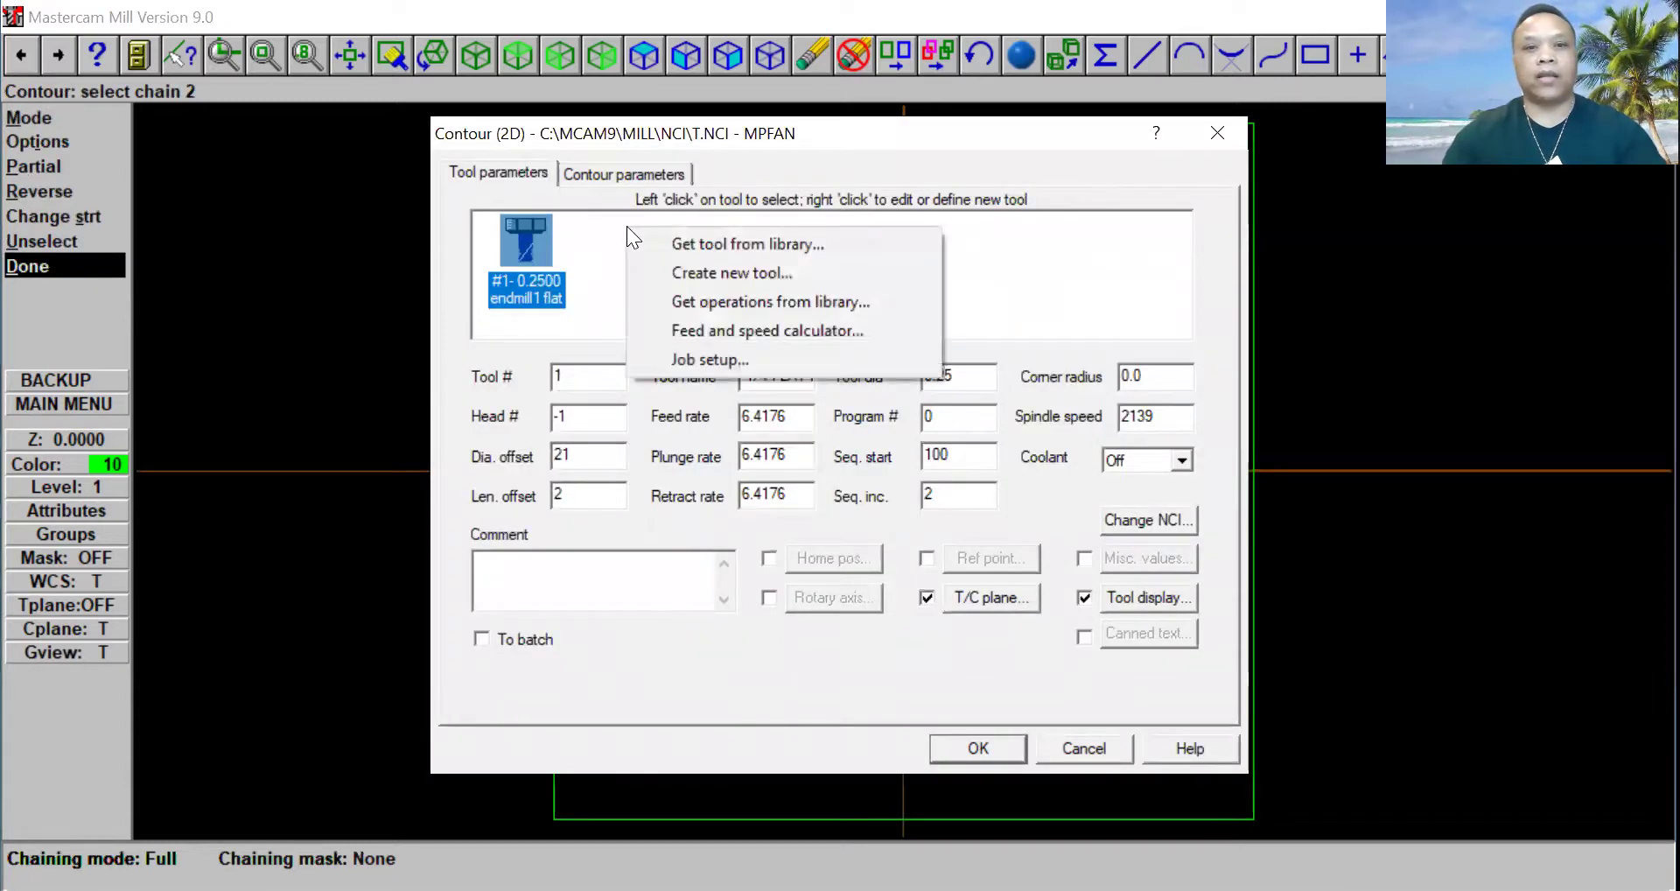
click(678, 243)
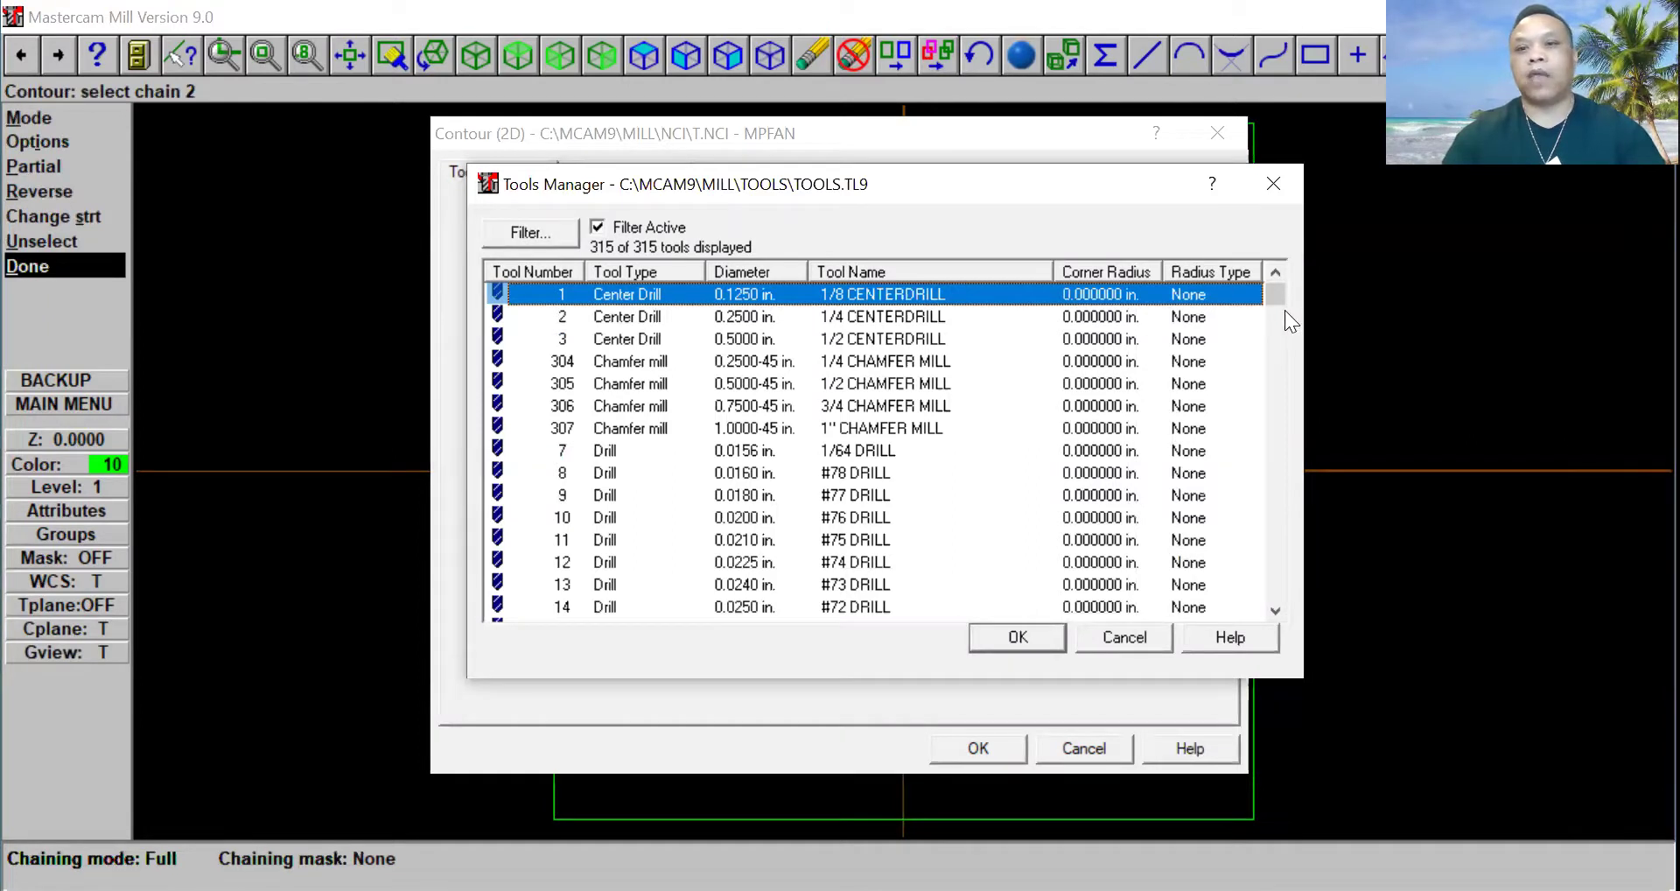
drag(1278, 304, 1272, 485)
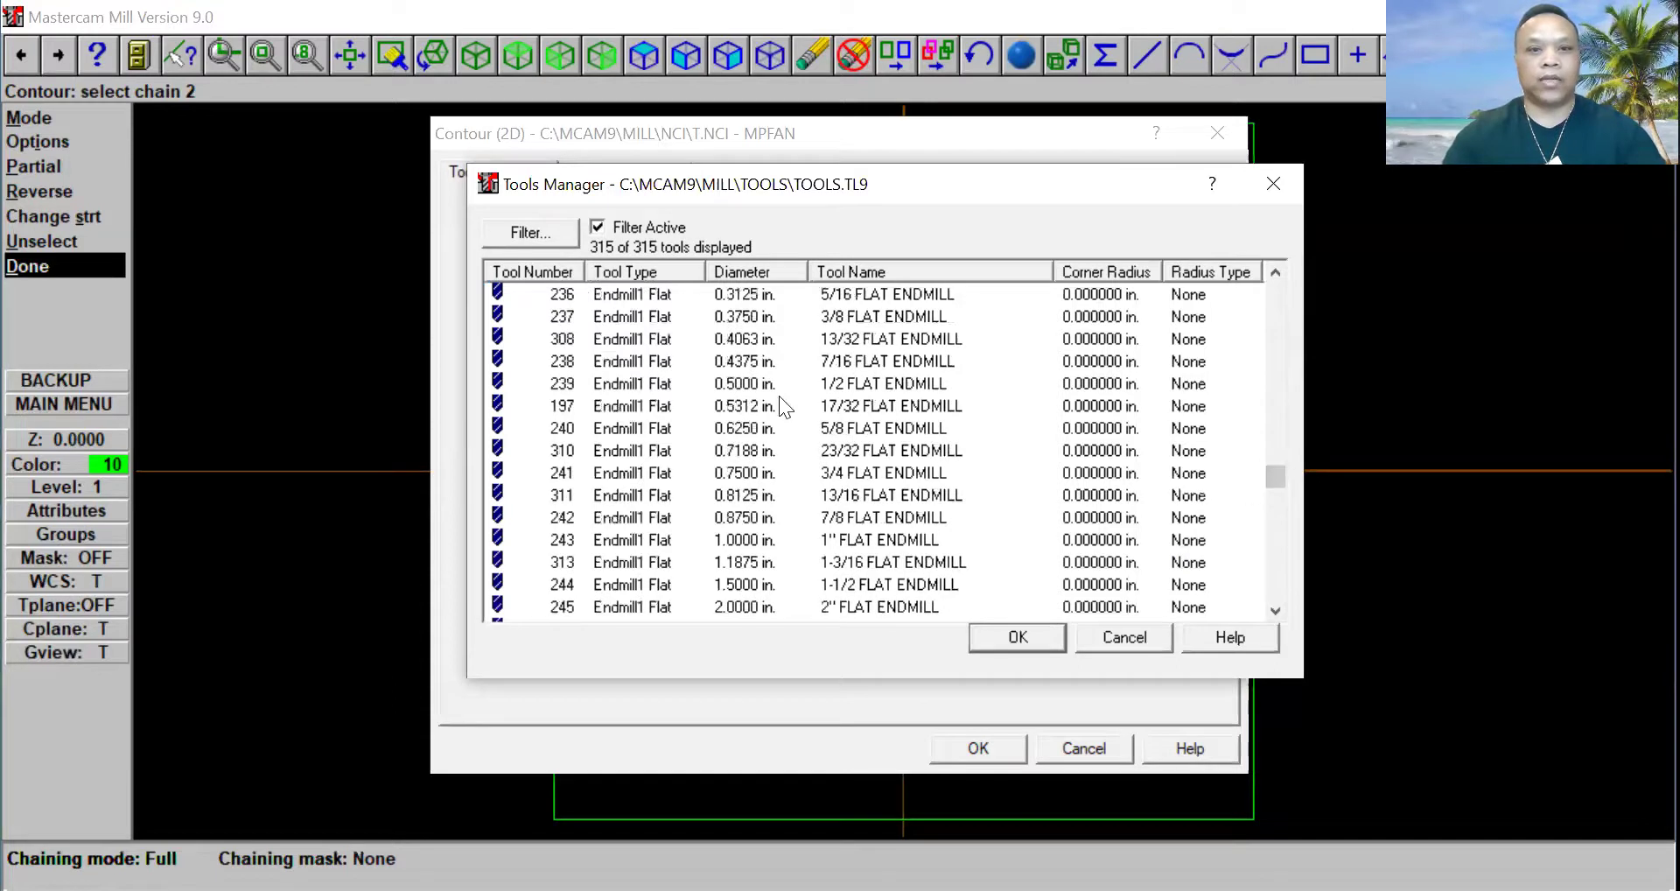
click(831, 384)
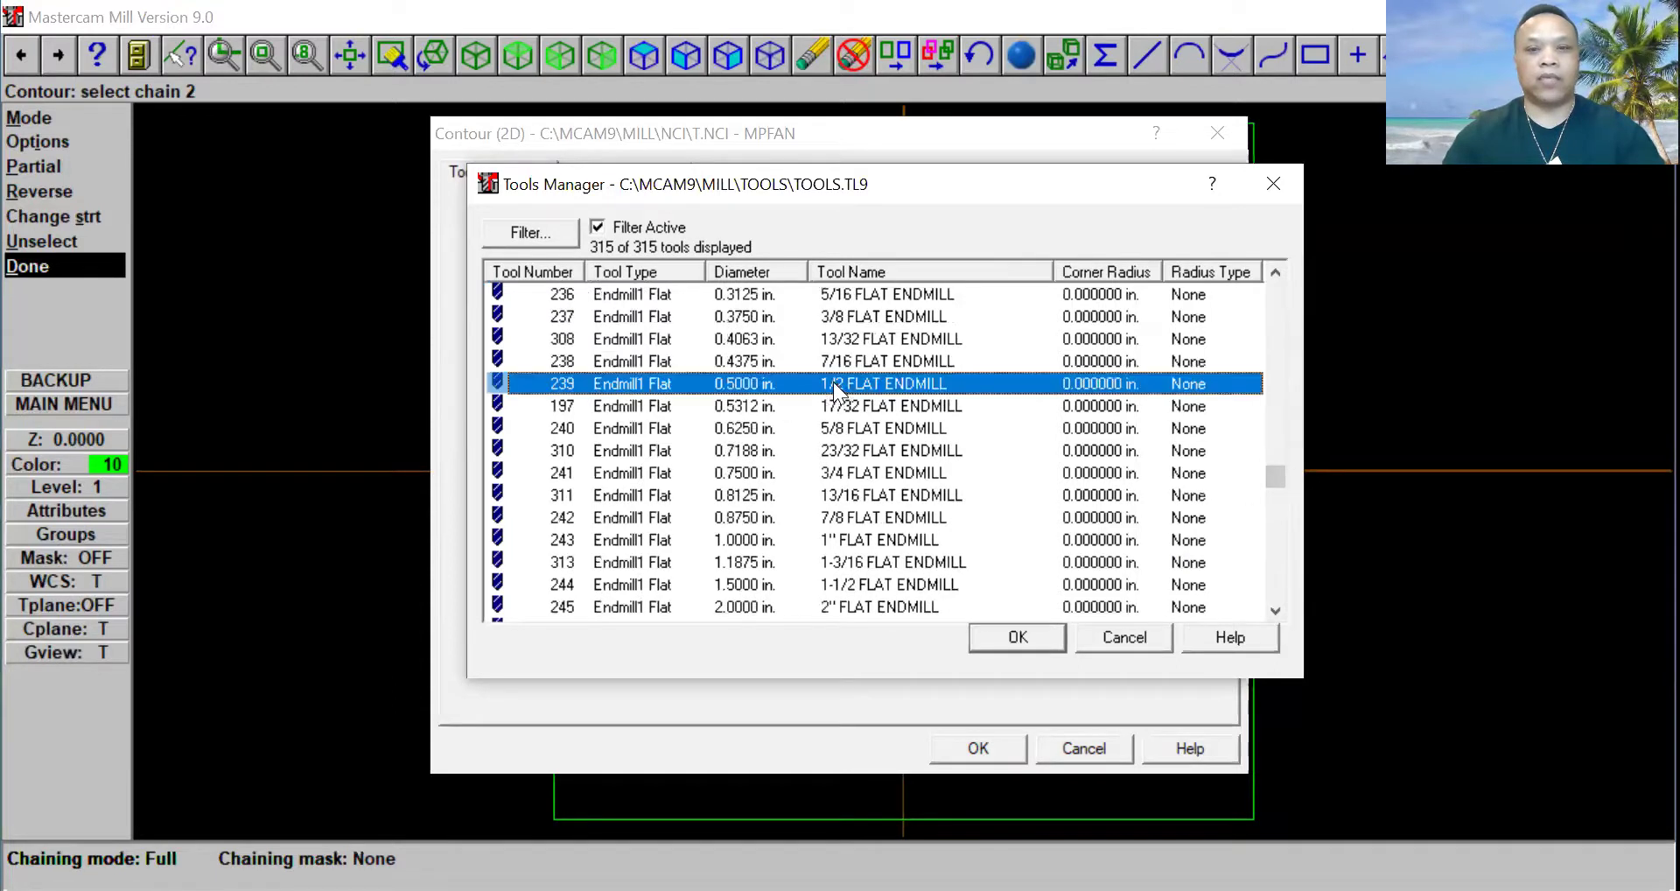
click(996, 630)
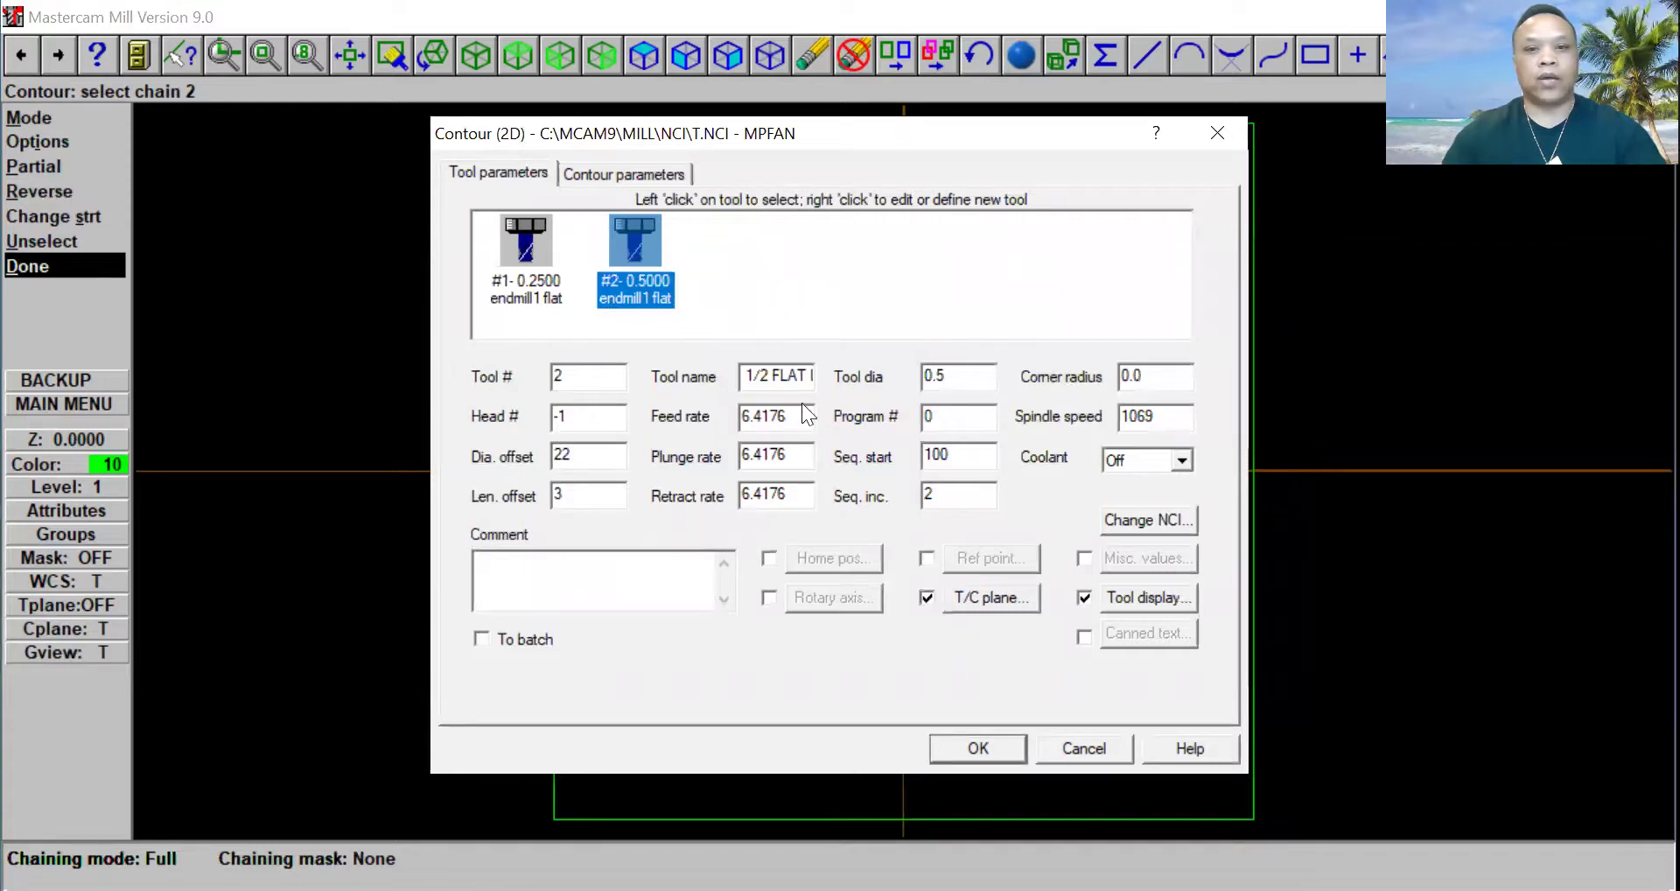
Step: Set the contour tool's feed, plunge and retract rates to 8.0 and its spindle speed to 2000
drag(792, 416, 633, 432)
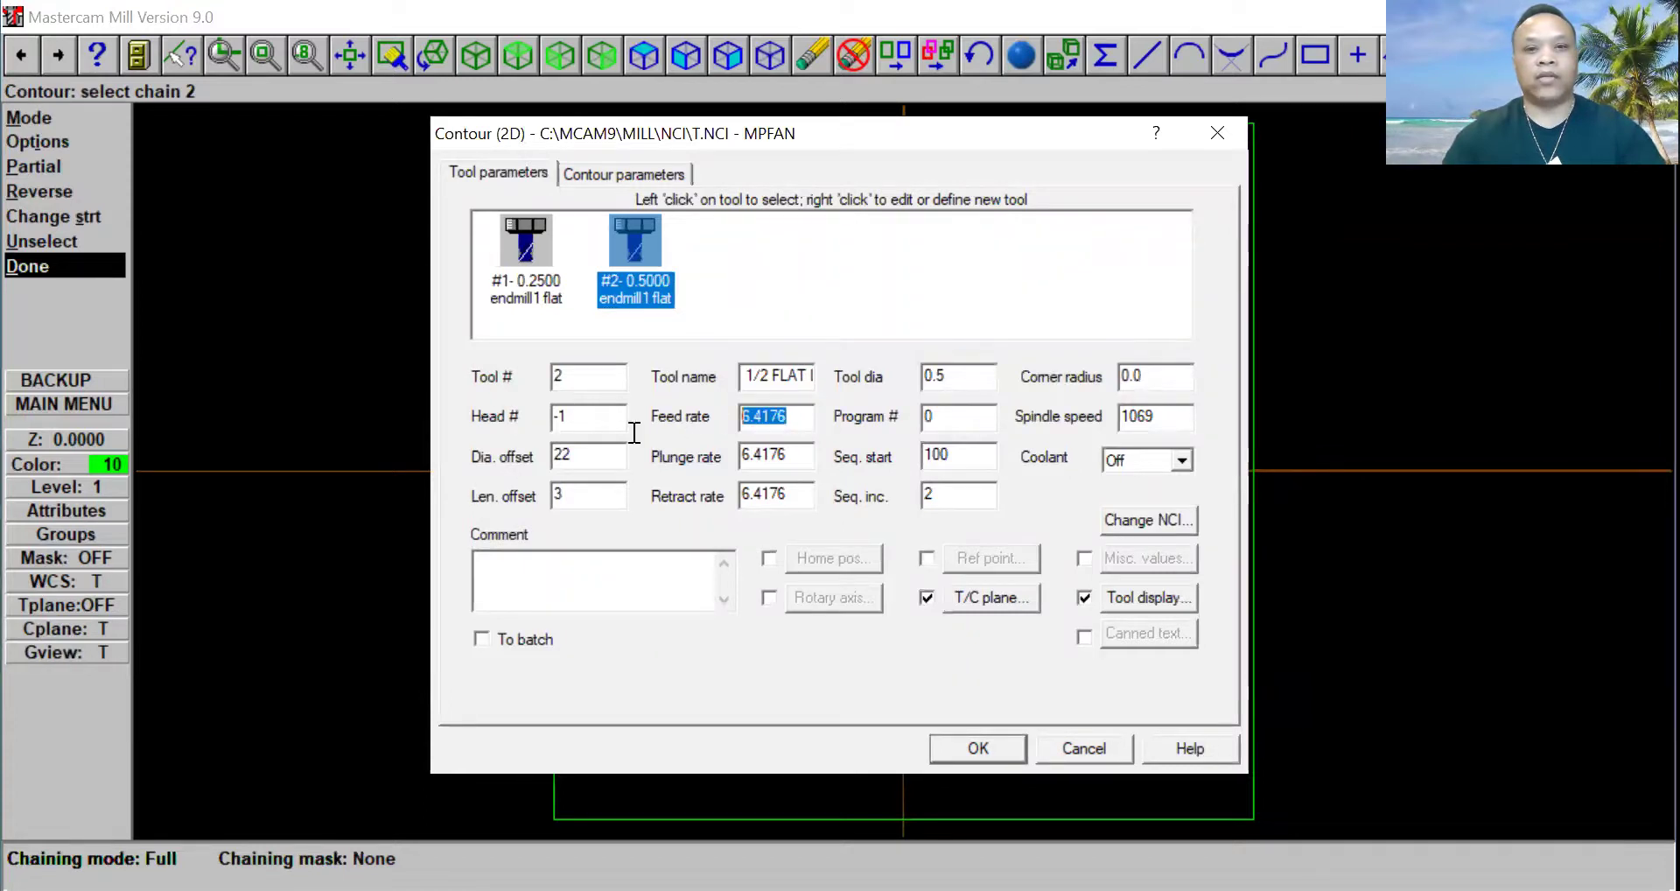
text(8.0)
drag(800, 457, 604, 477)
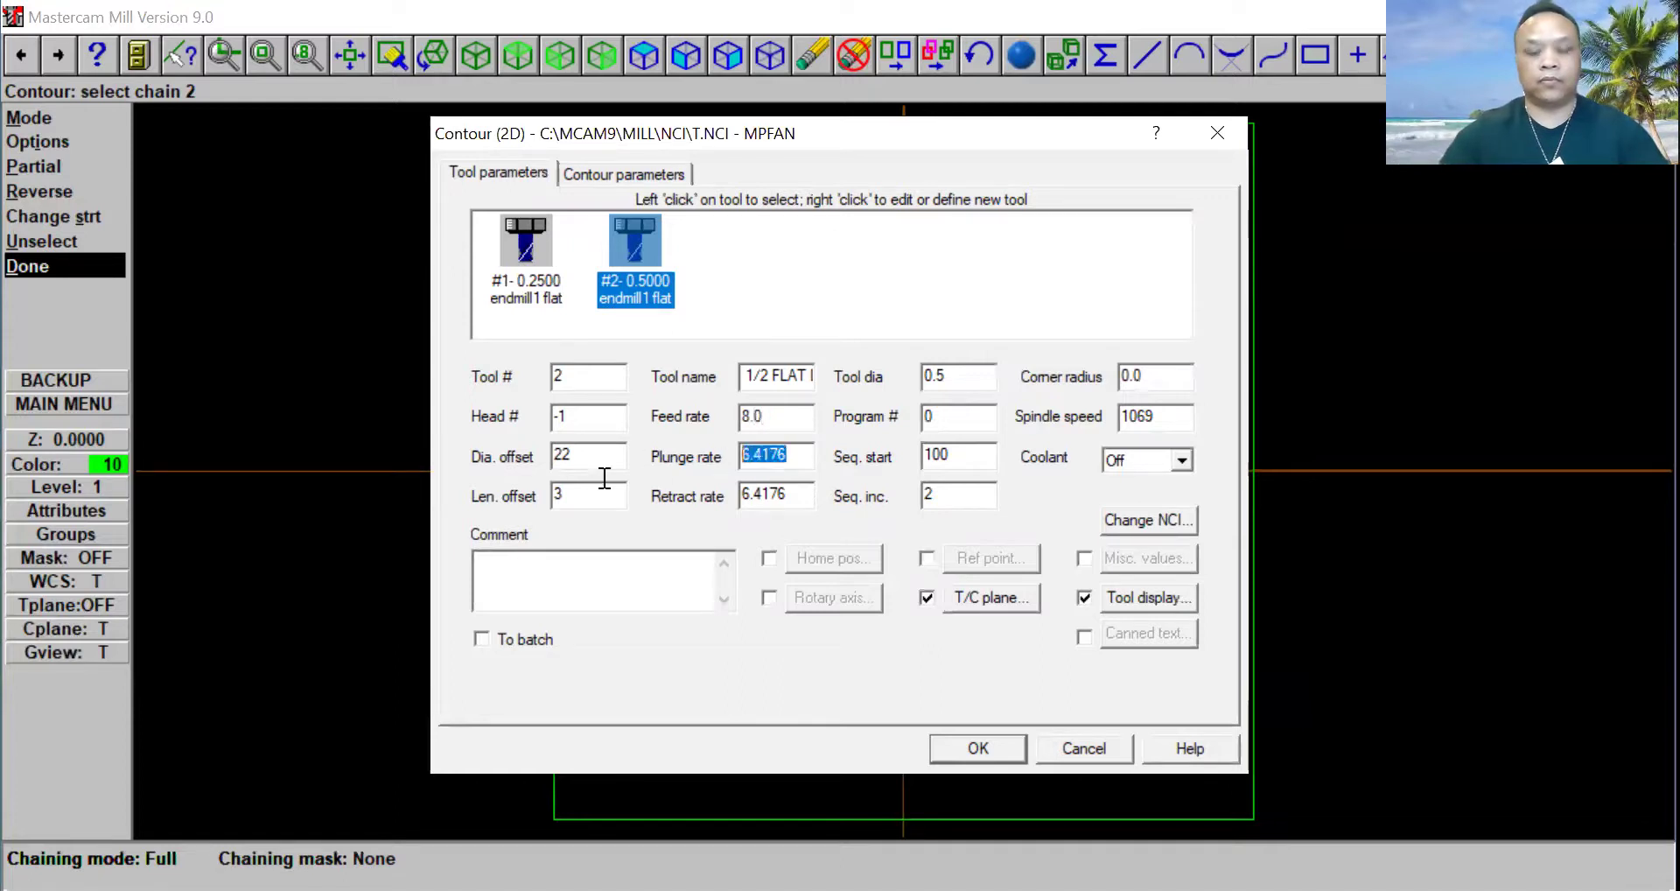
text(8.0)
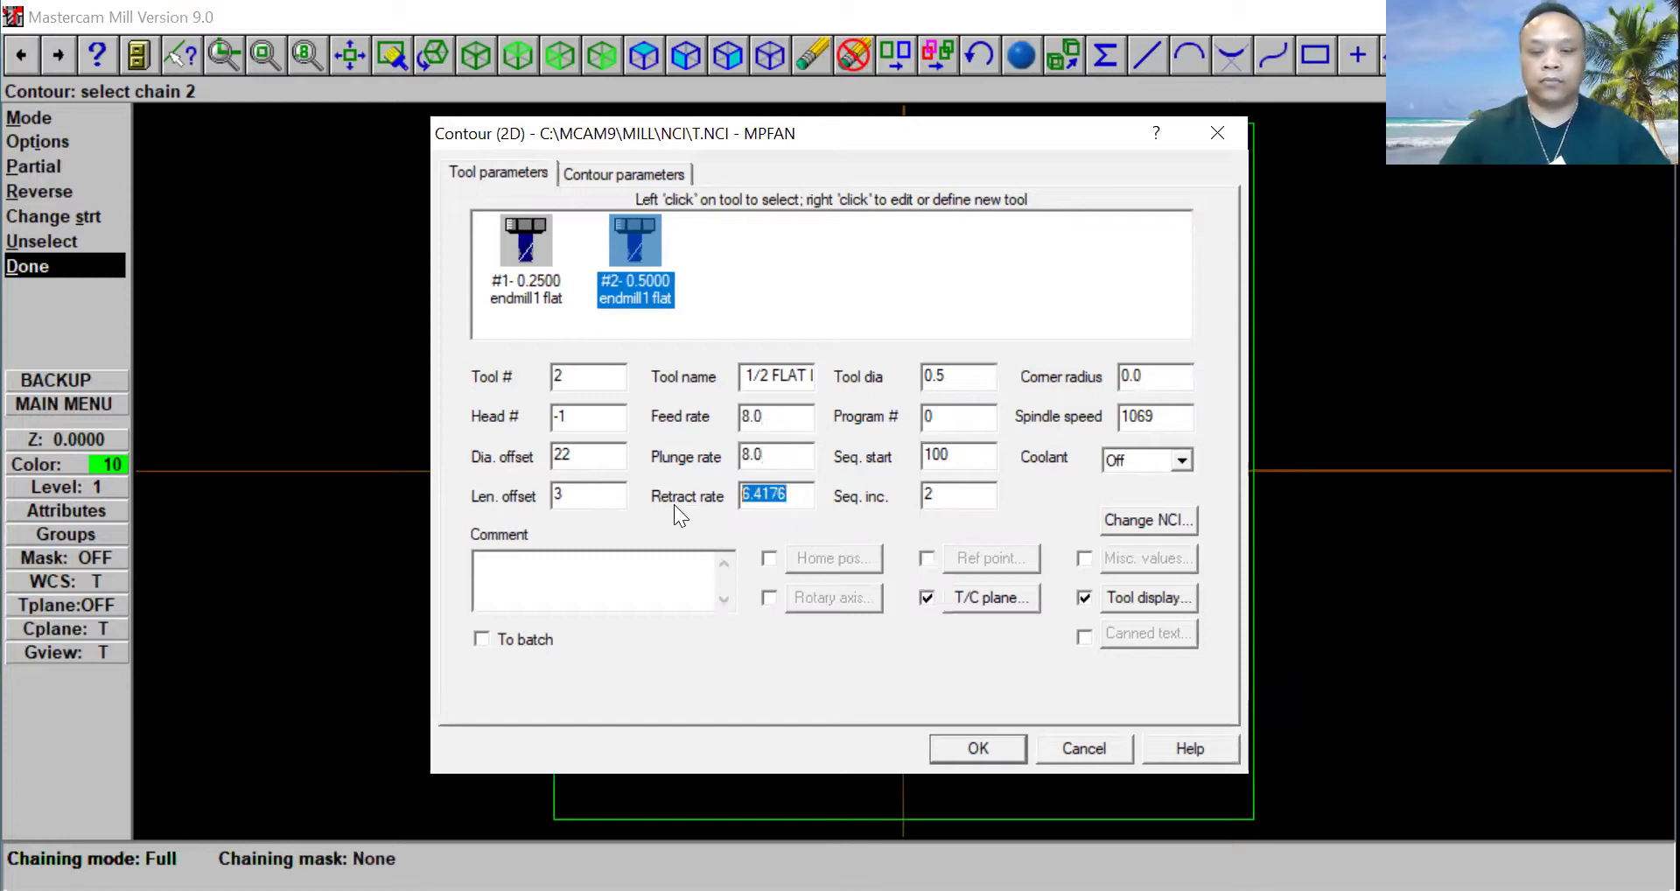
text(8.0)
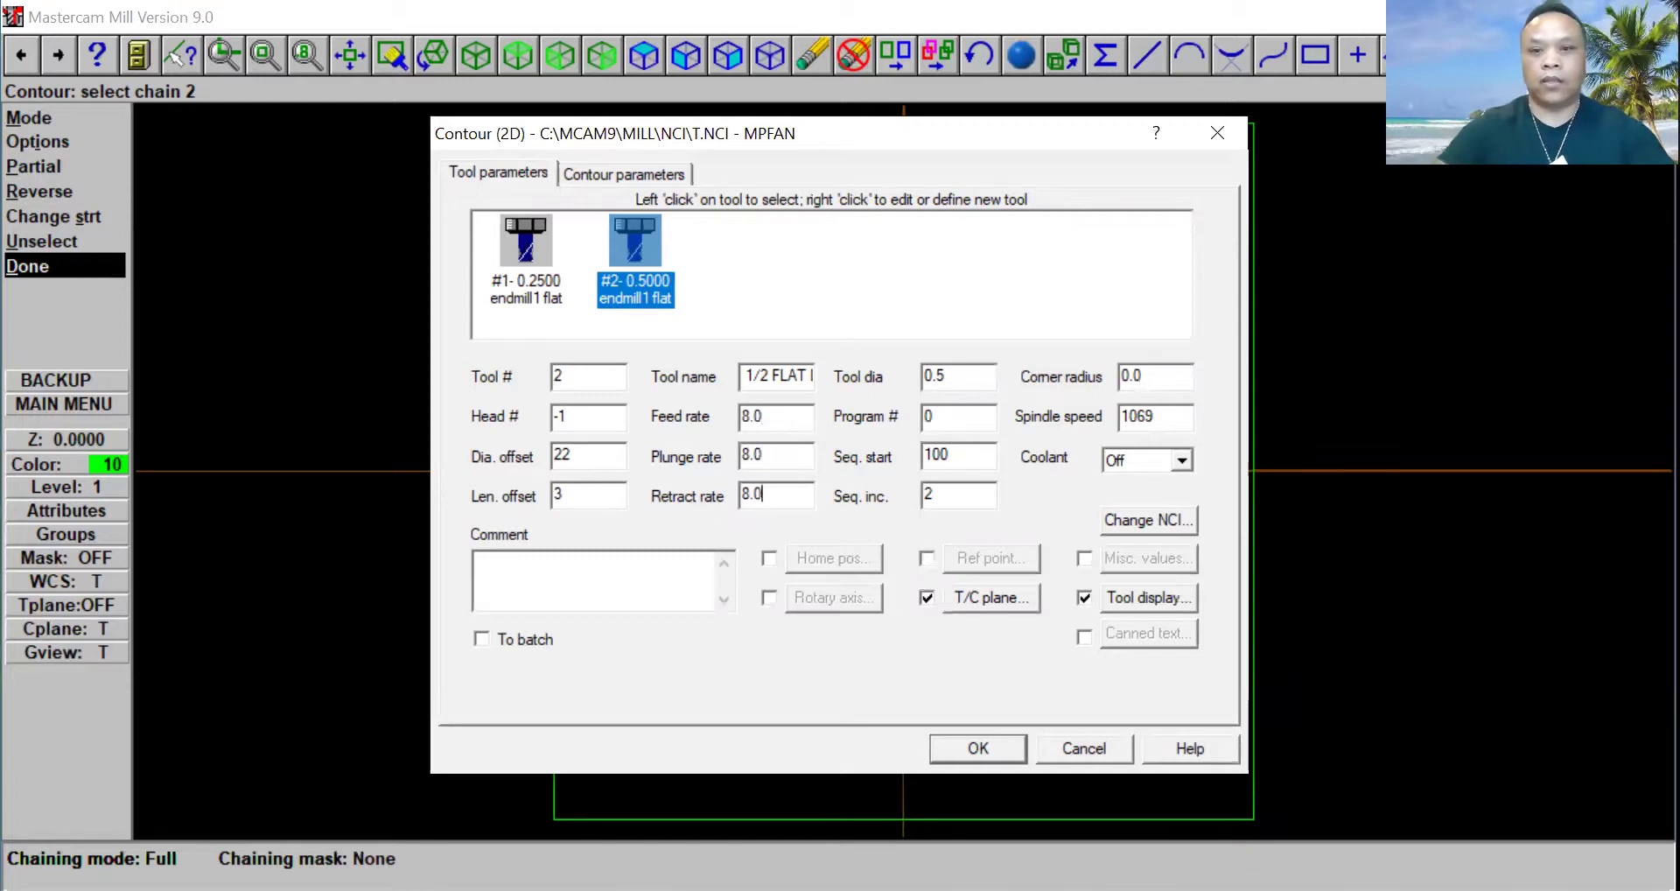
drag(1162, 417, 1121, 417)
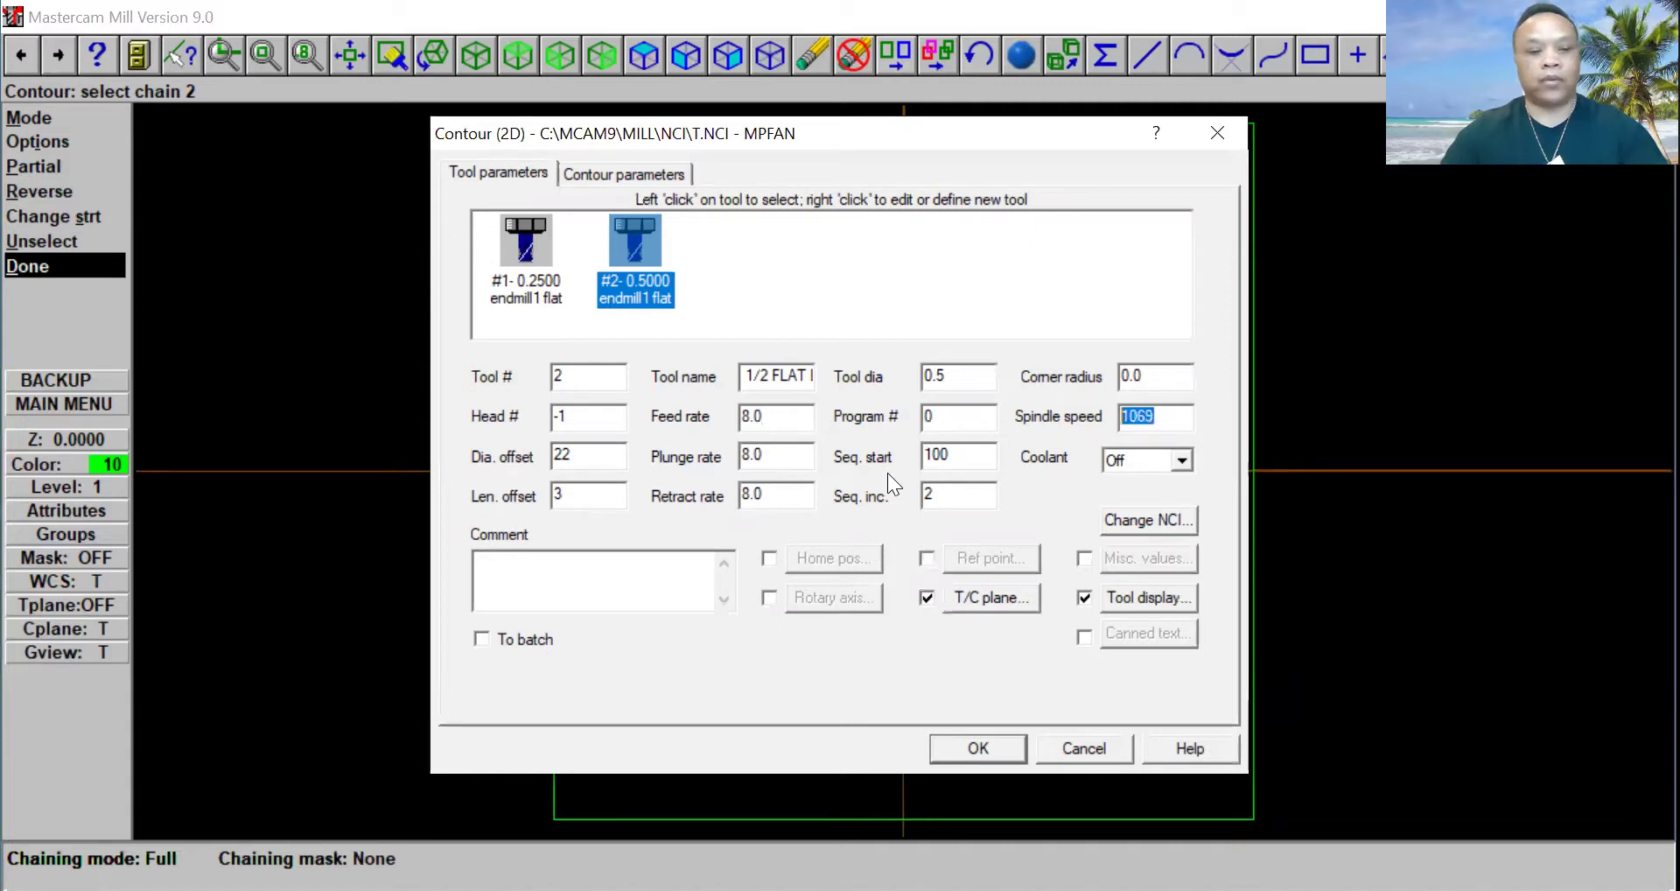
text(2000)
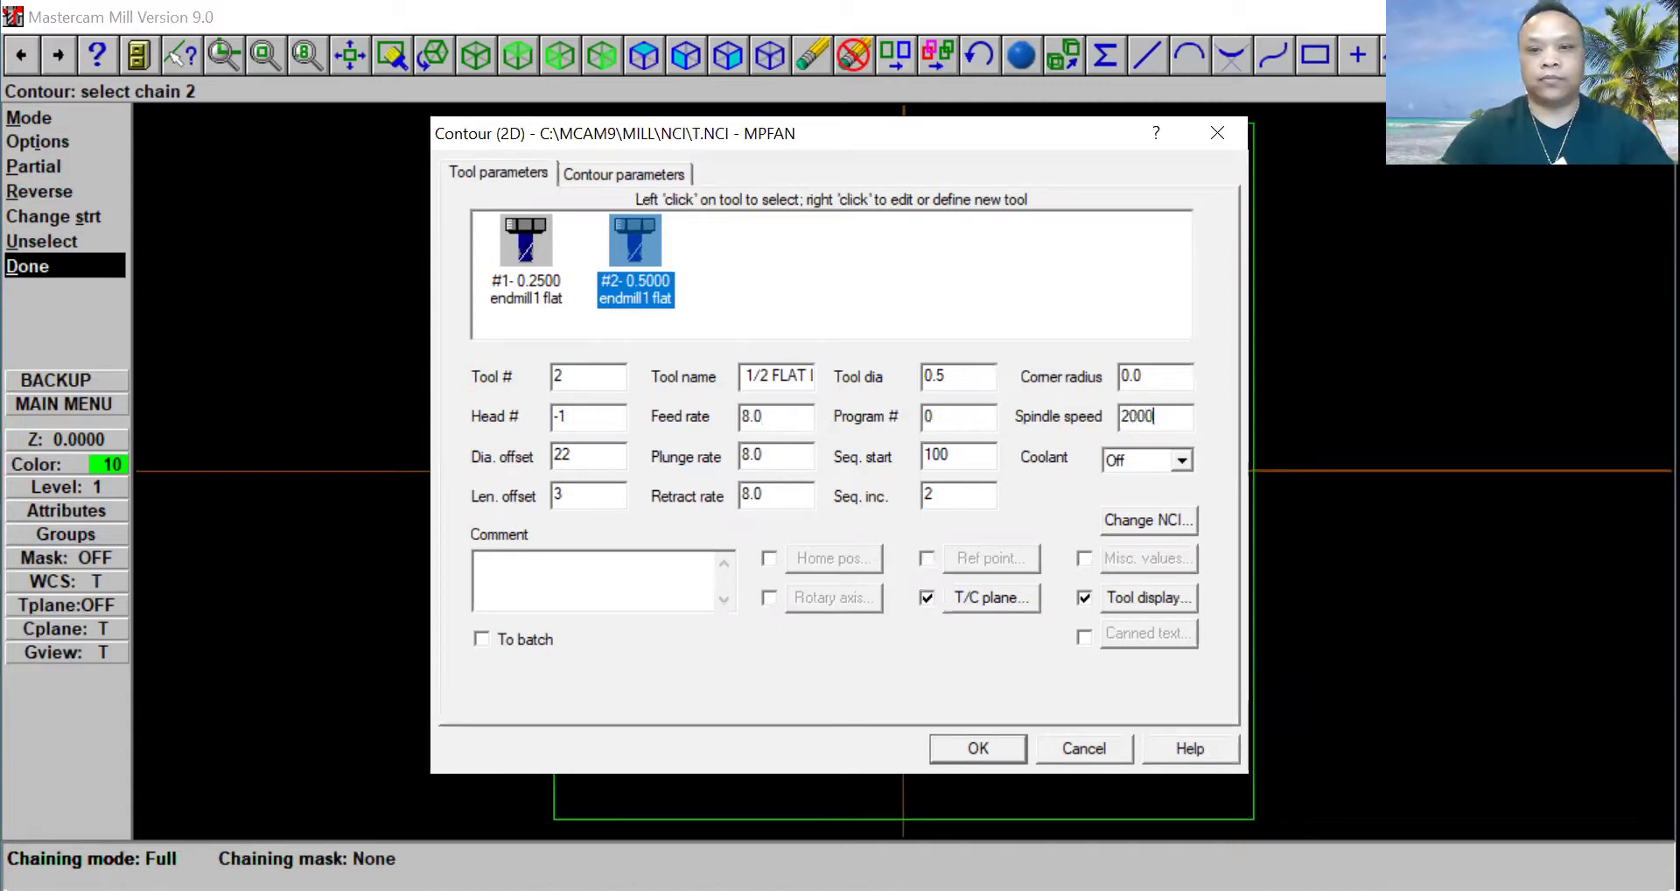
Step: Enter "Finish cut" as the contour operation's comment
click(512, 569)
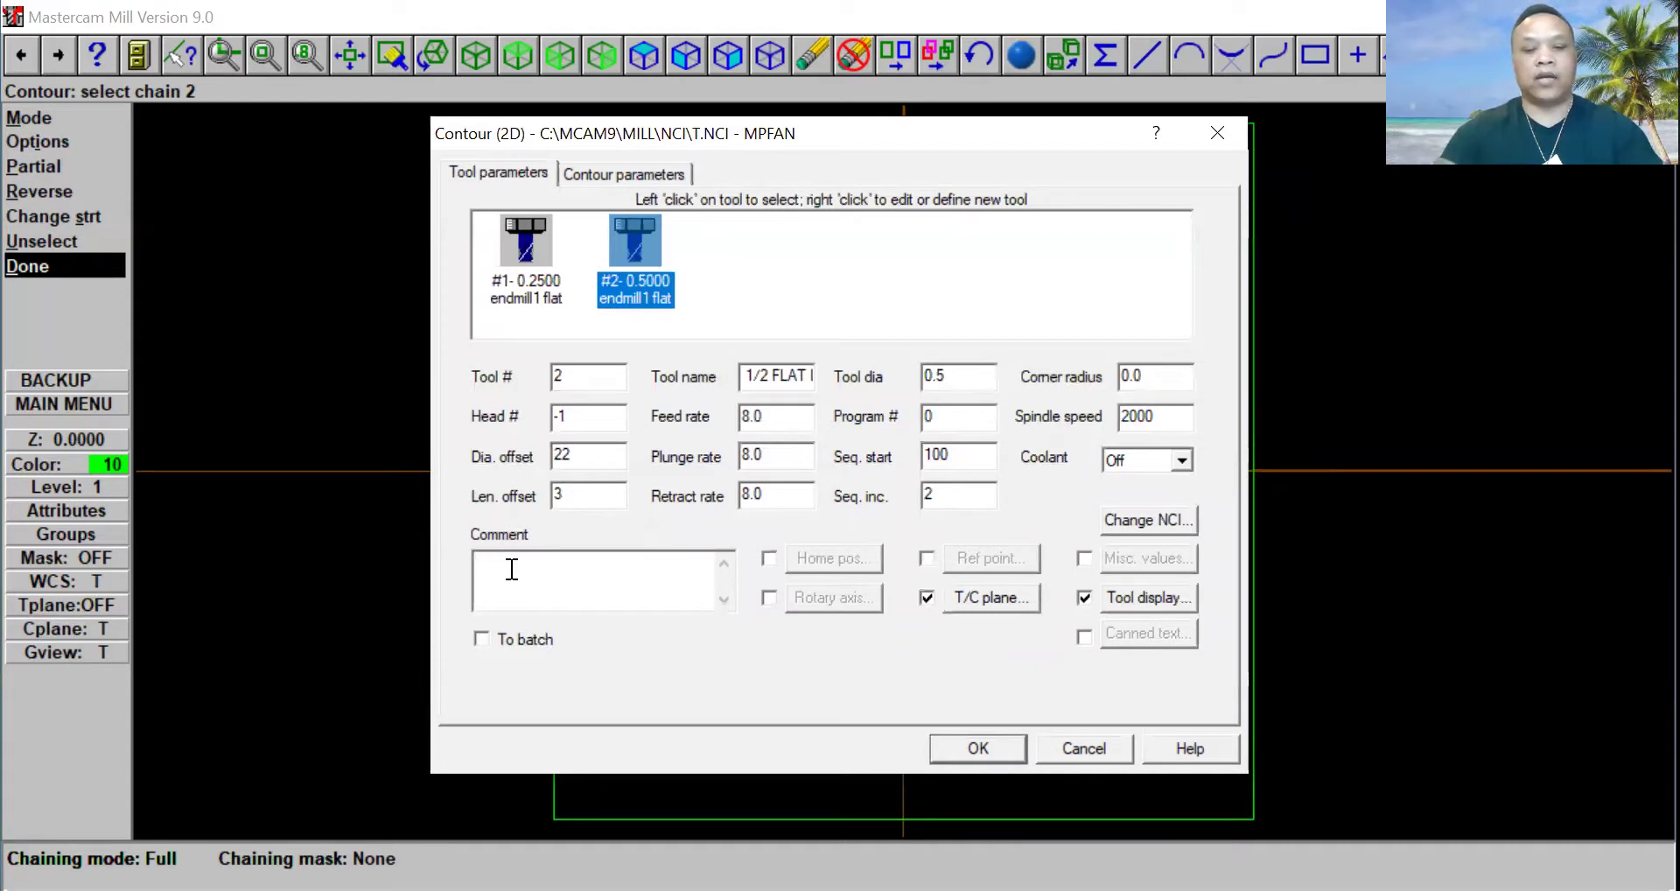
text(Finis)
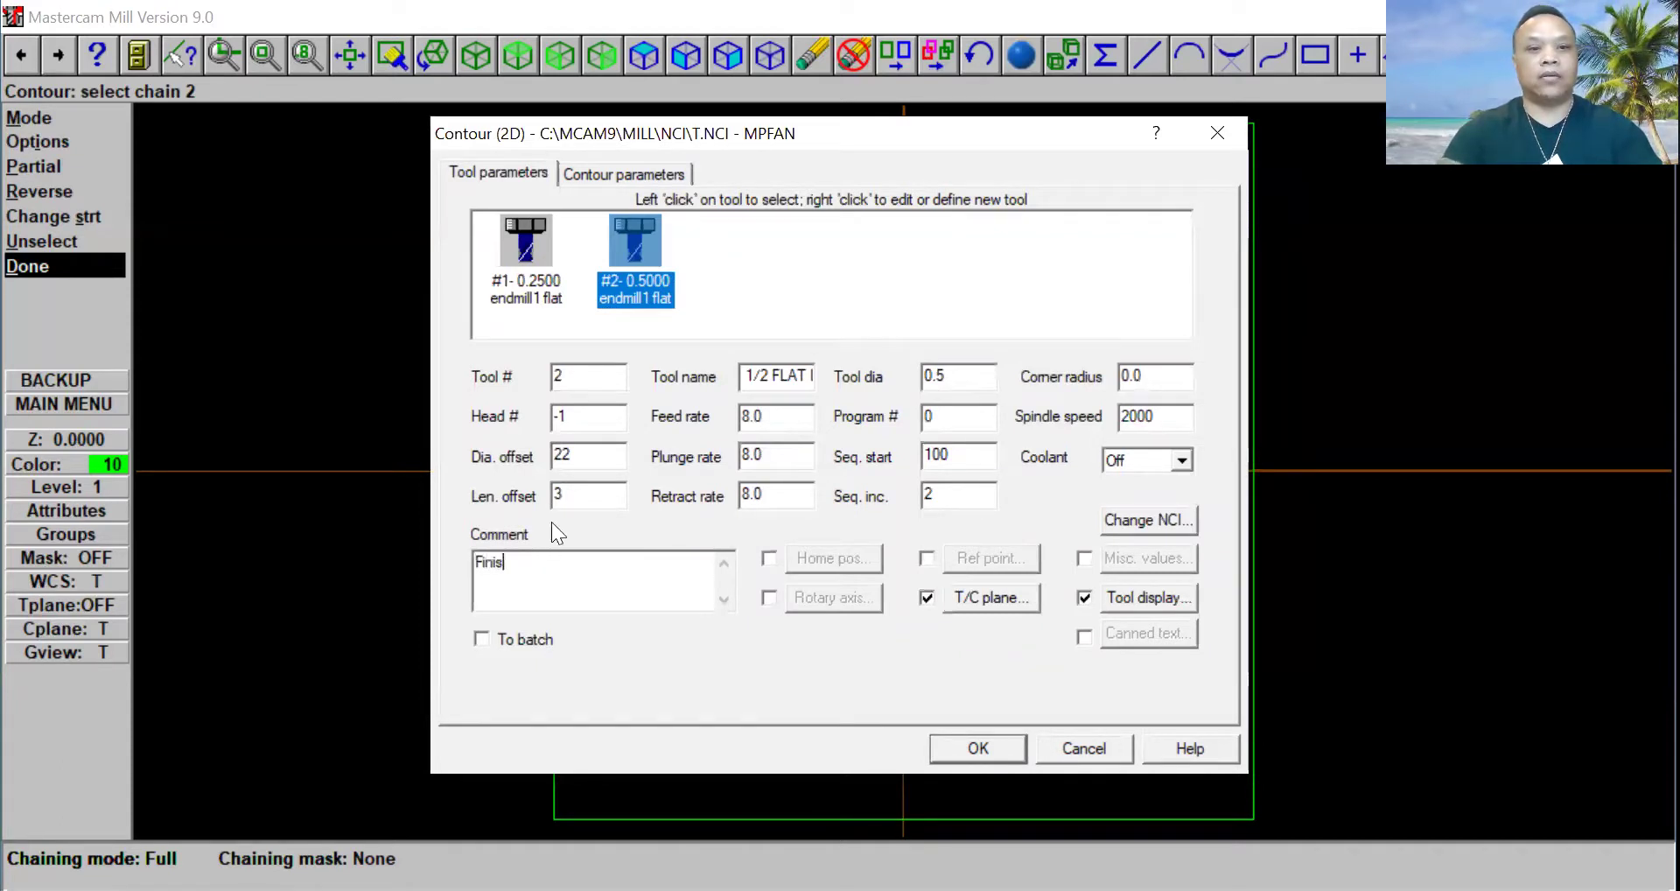
text(h cut)
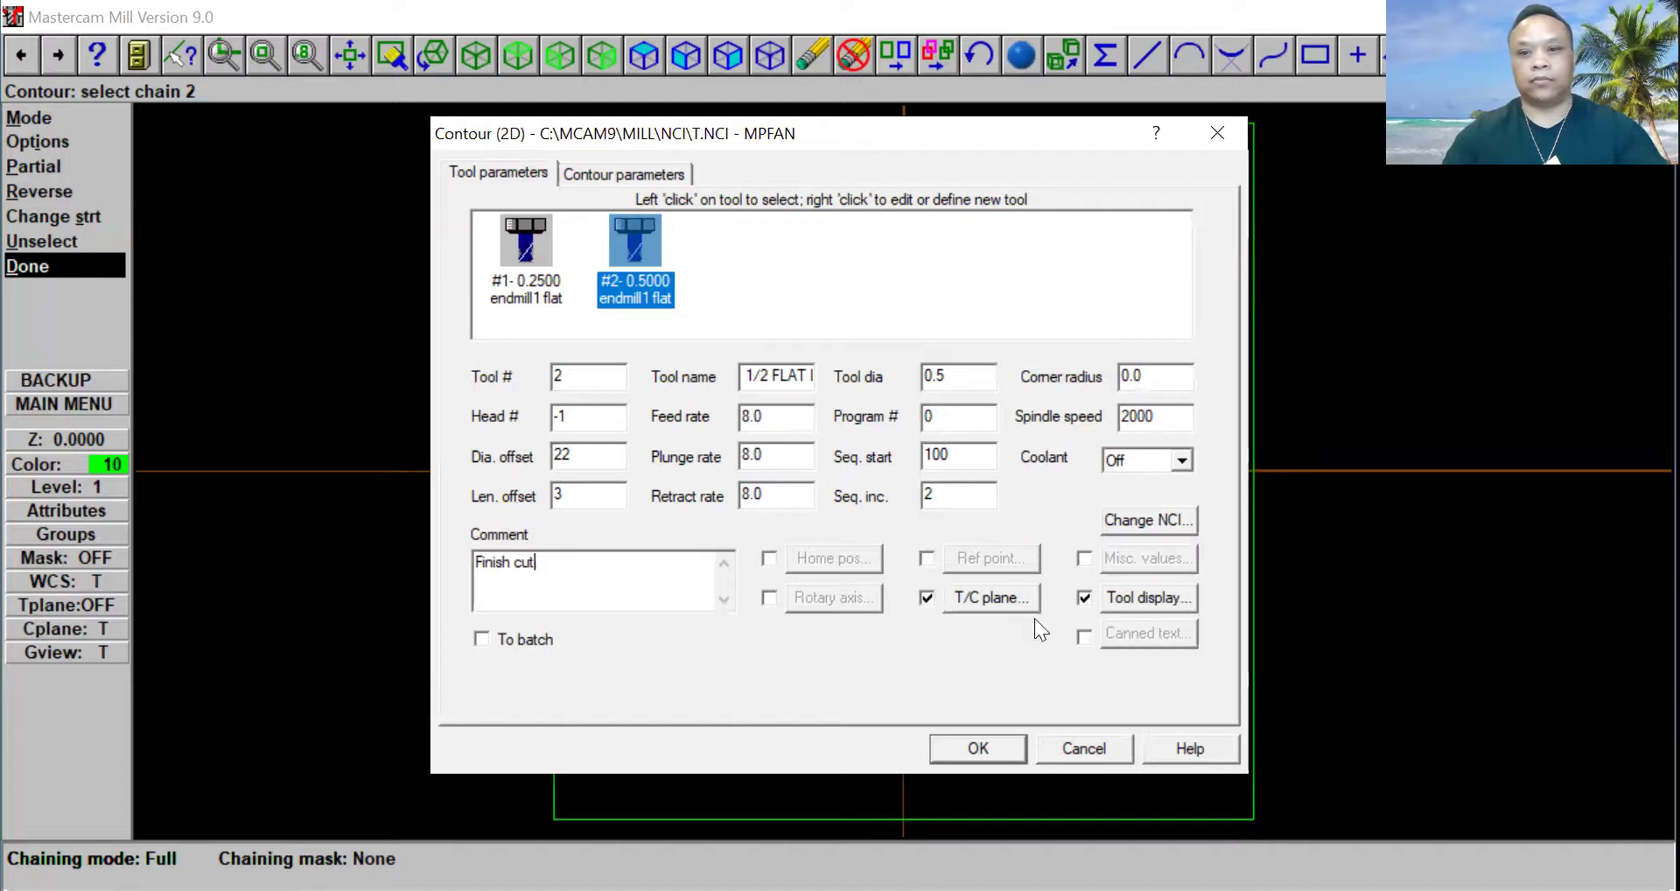
Step: Set the contour's absolute depth to -.75 and generate the toolpath around the inner square
click(668, 175)
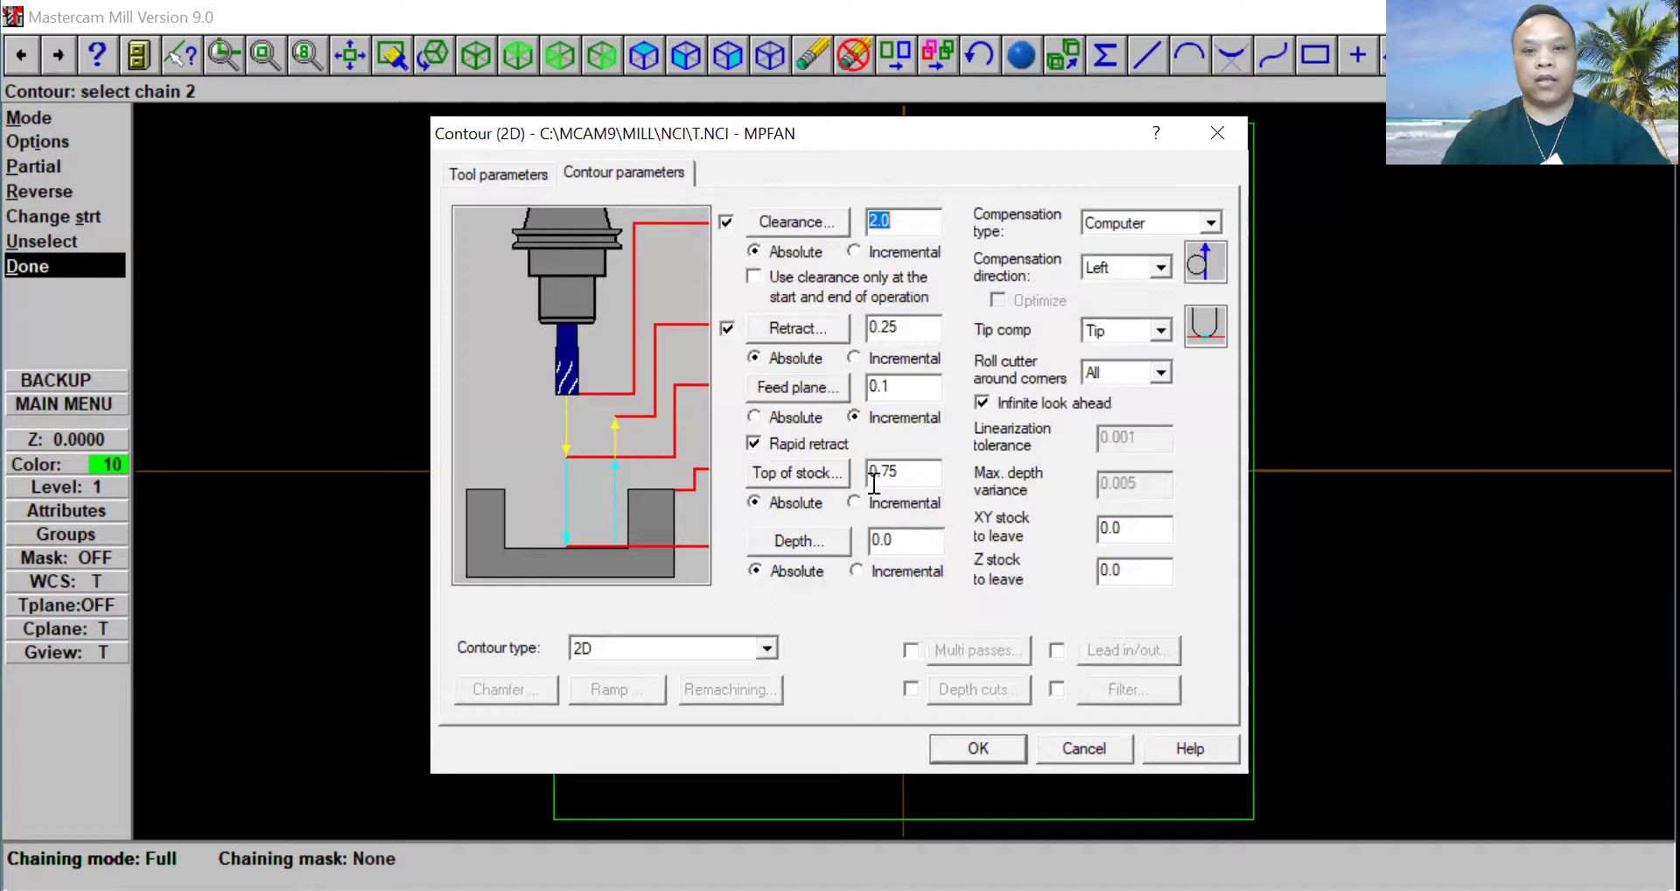
double_click(932, 541)
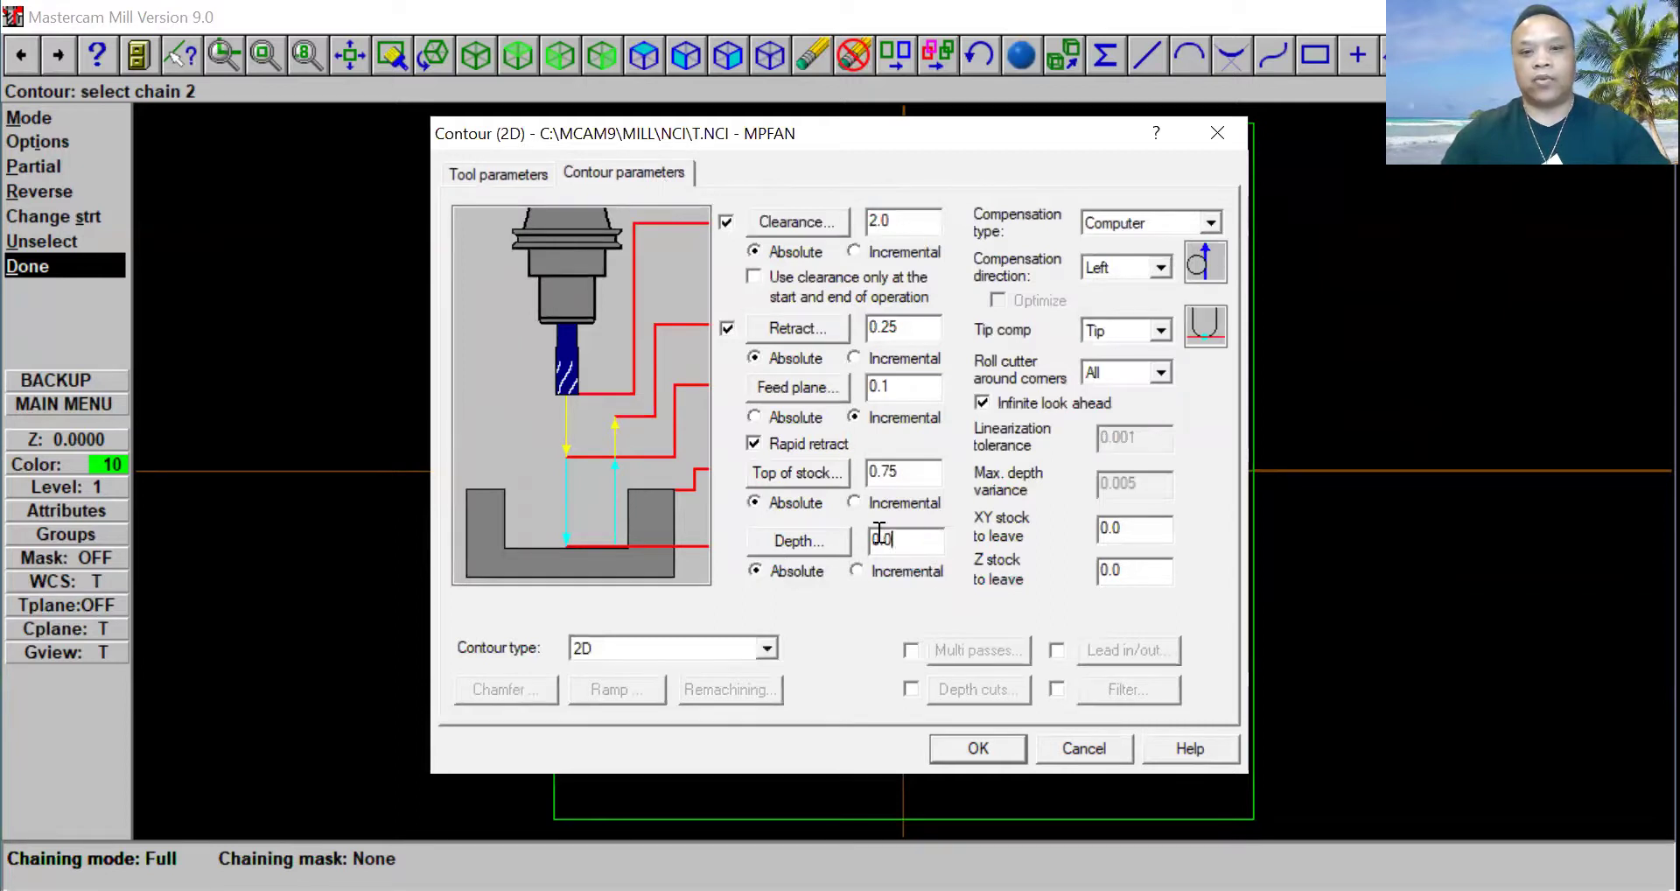
text(-)
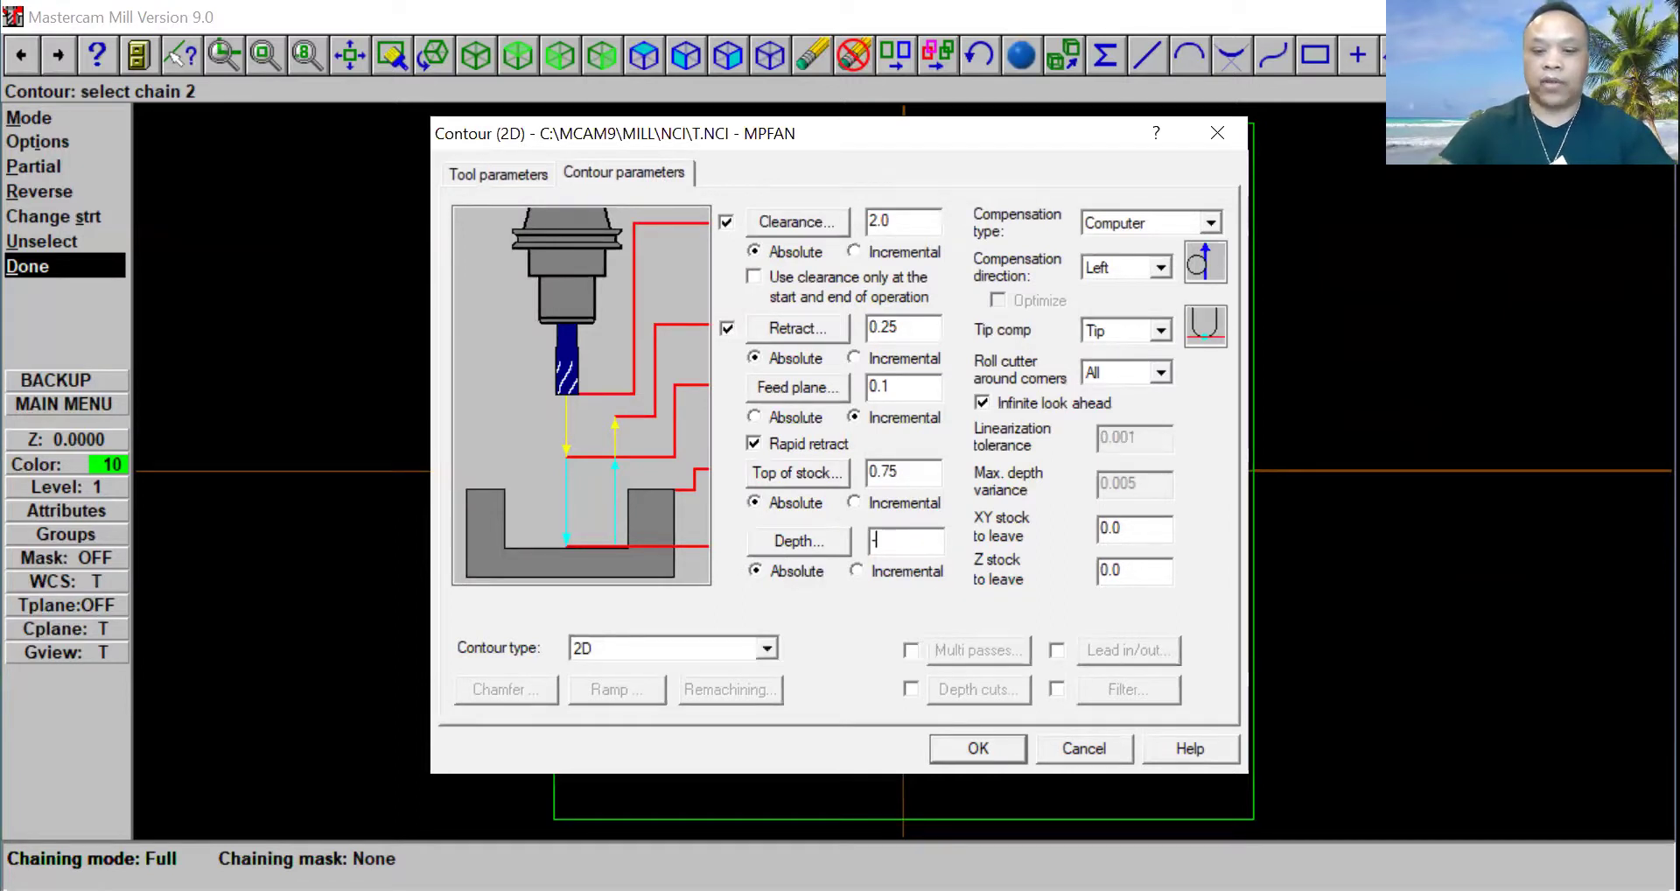
text(.75)
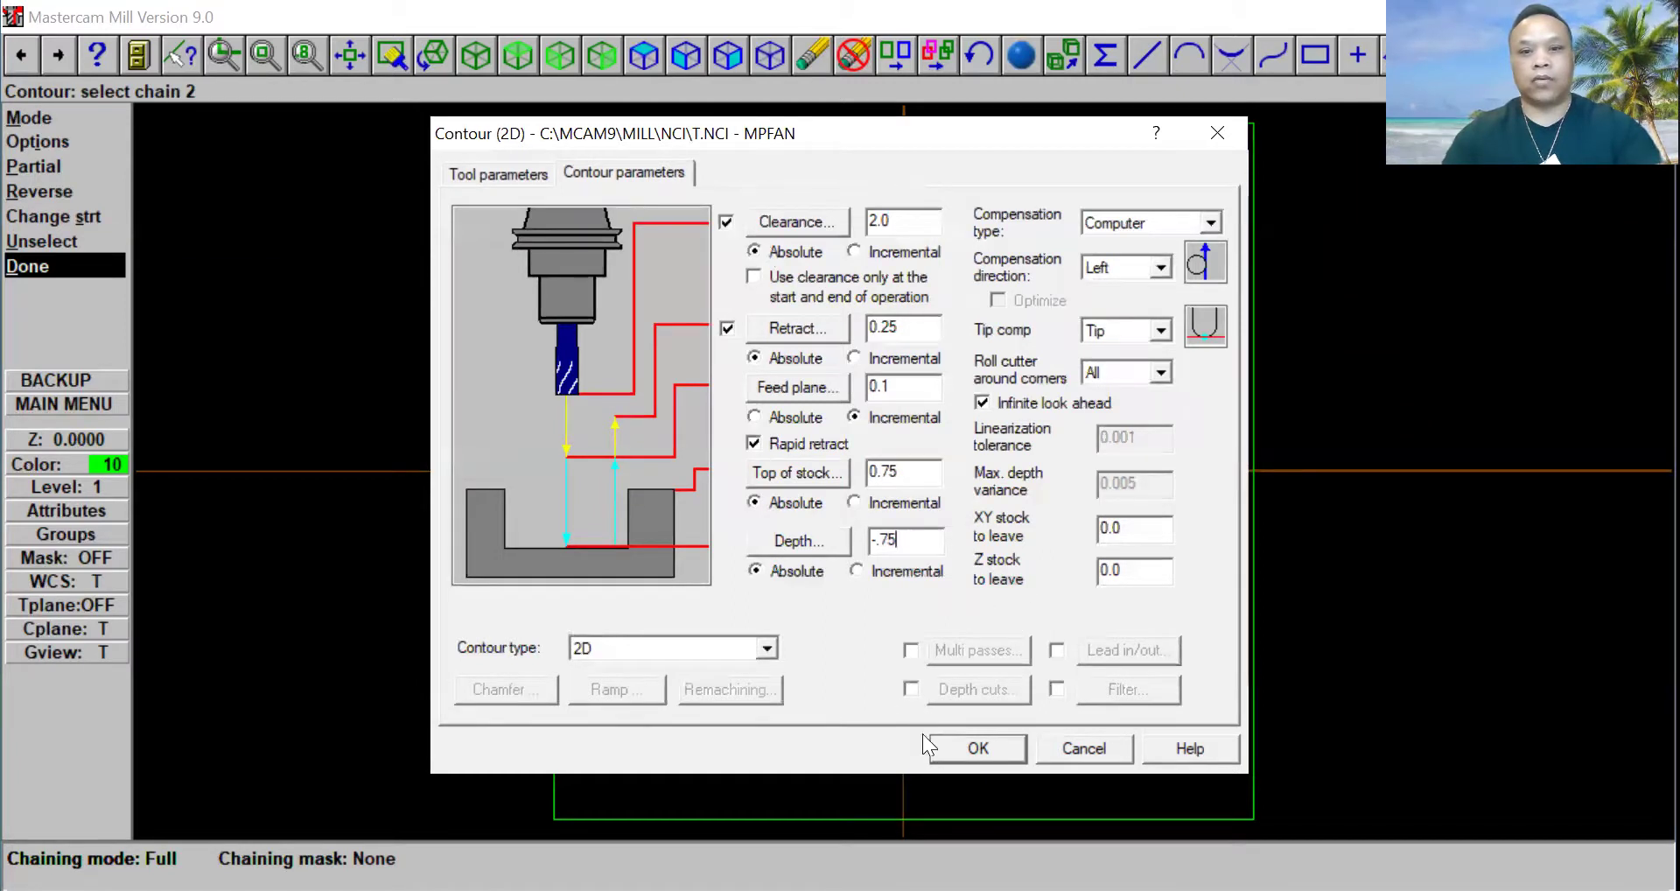
click(977, 742)
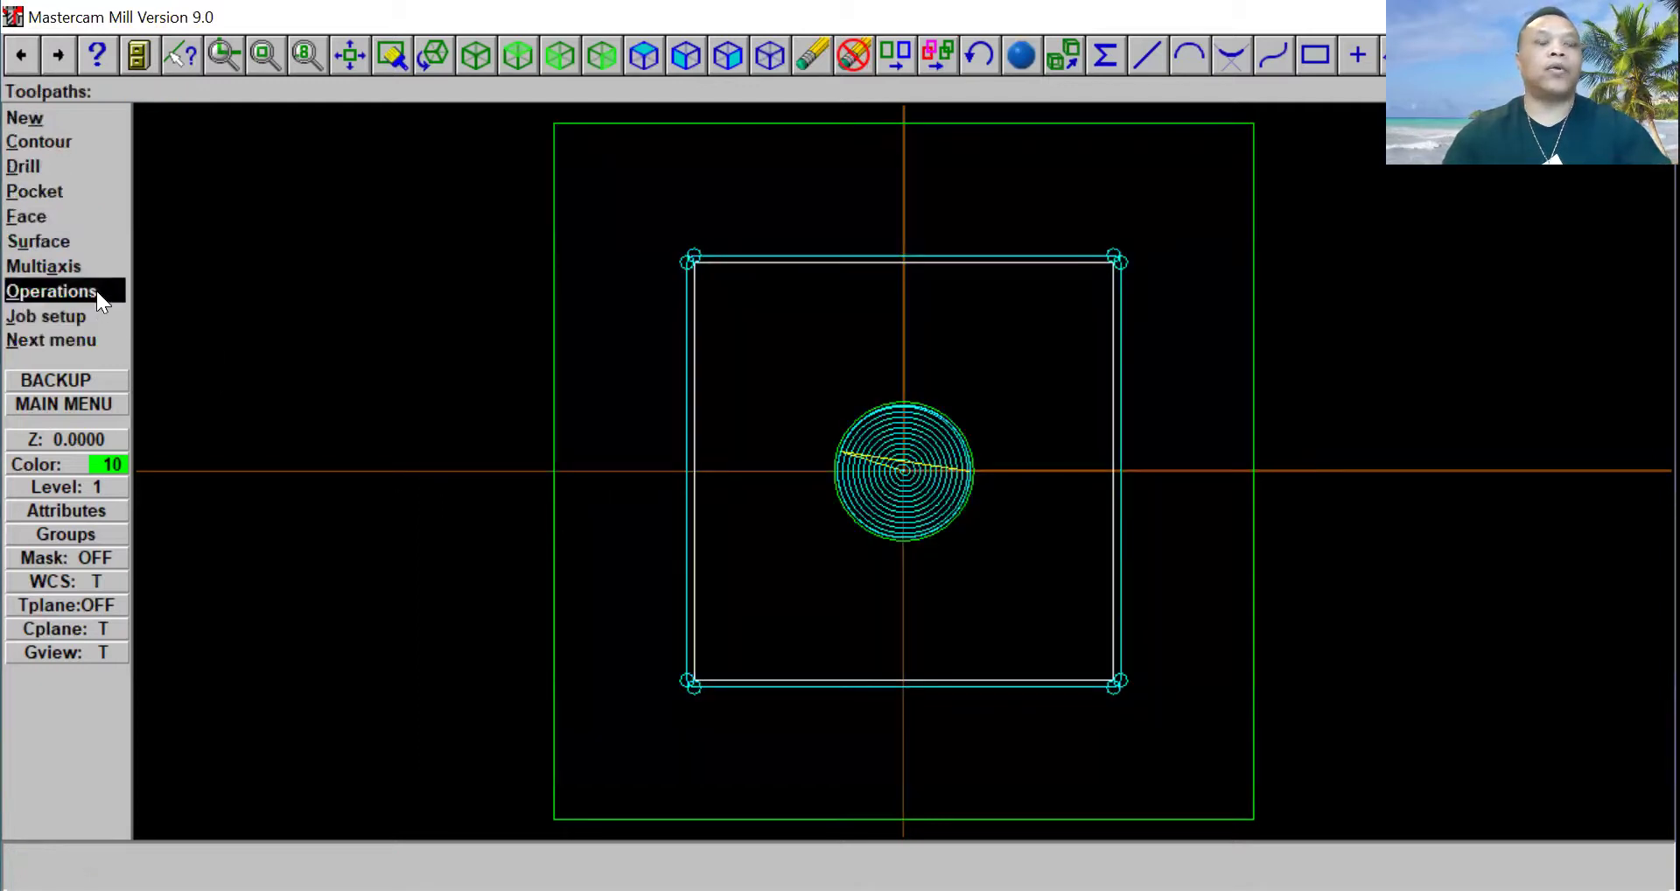
Step: Run the Verify simulation of both the pocket and contour operations, and close the simulation and the Operations Manager
click(987, 248)
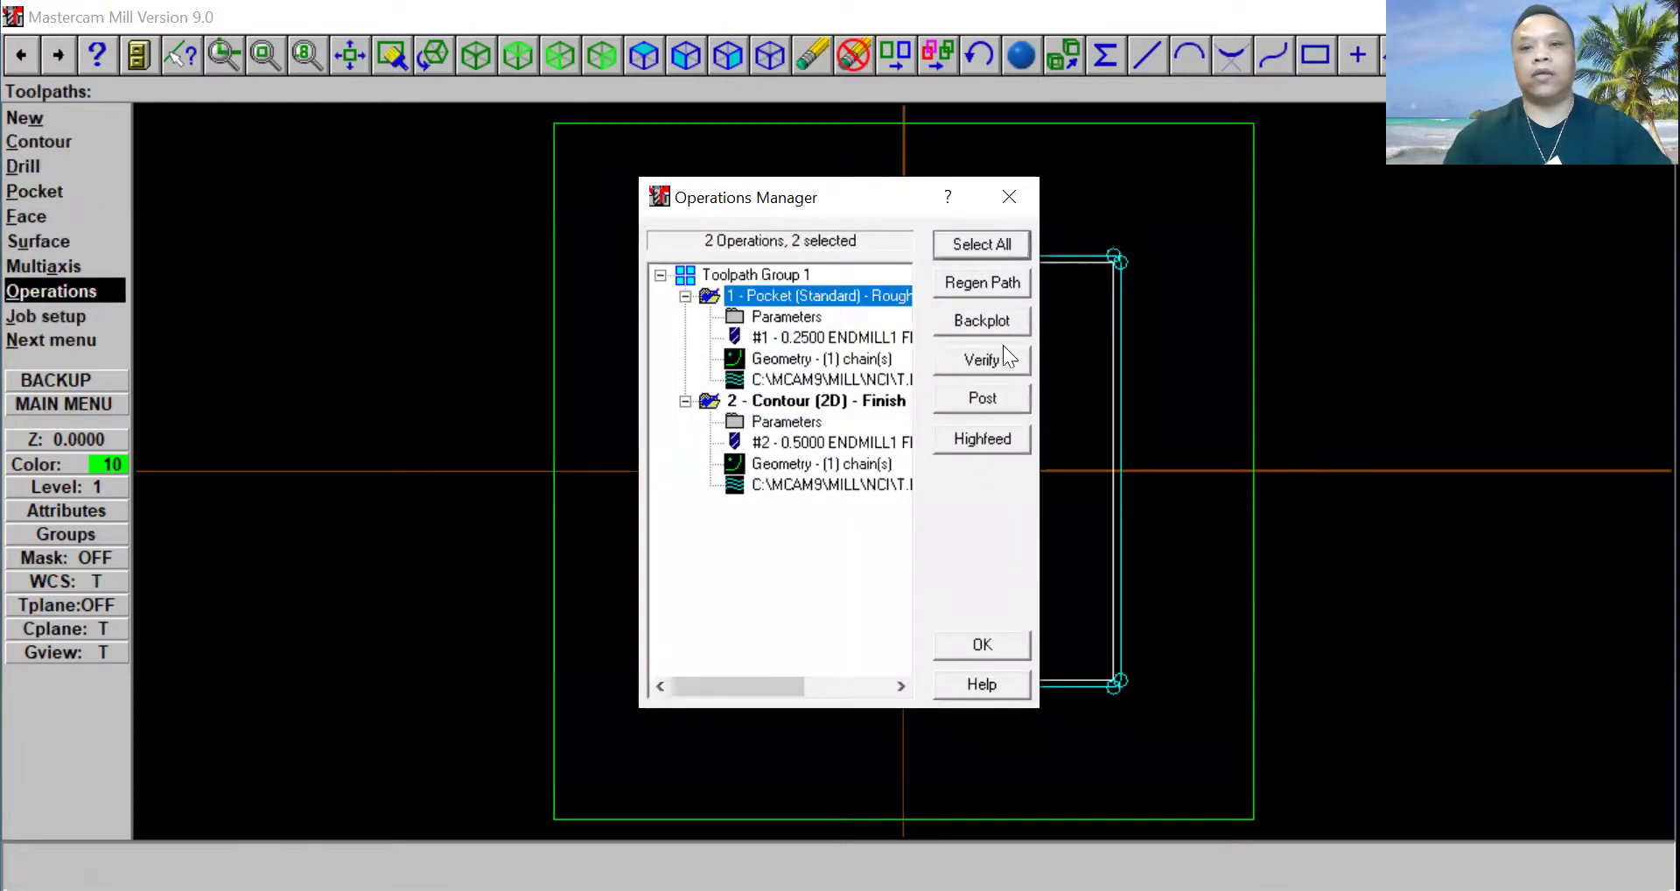
click(997, 359)
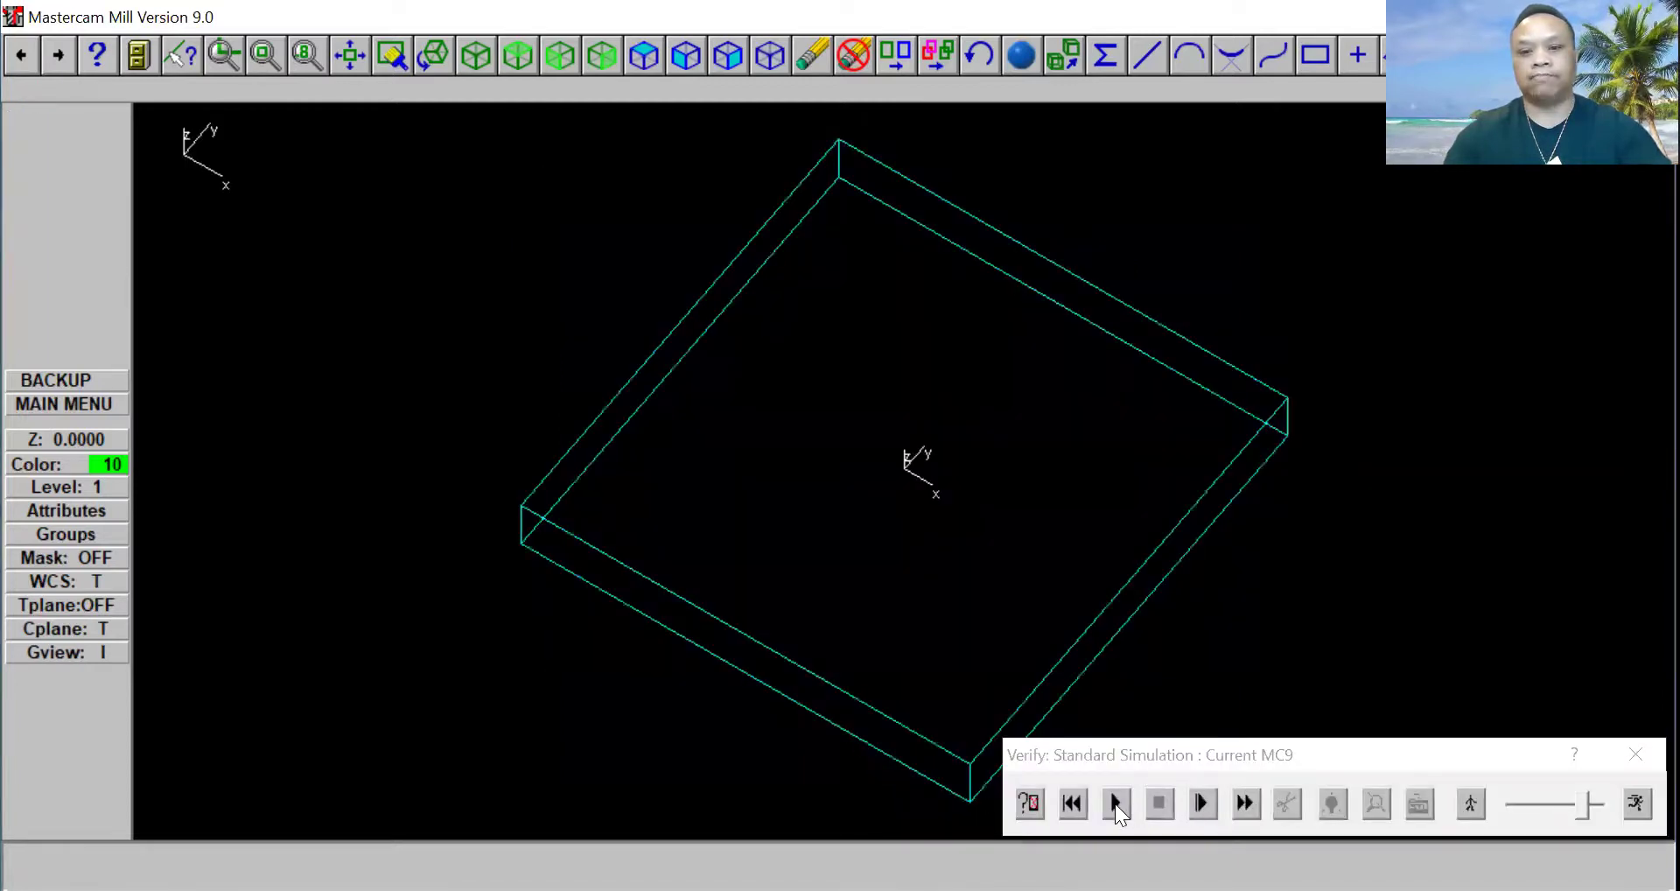
click(1115, 803)
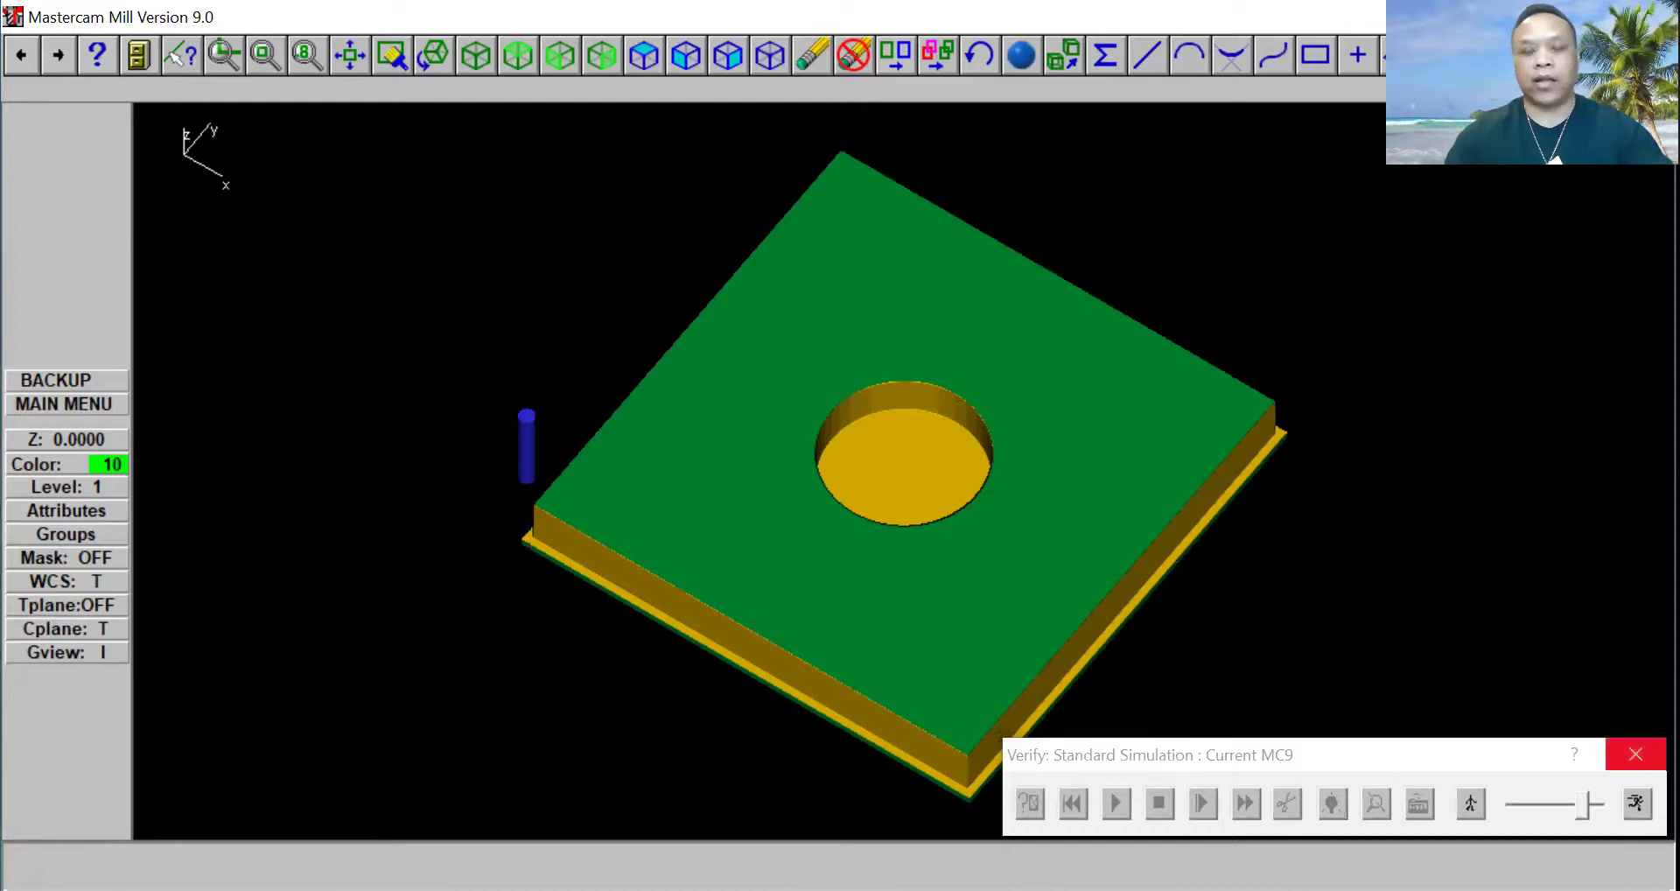
click(1635, 753)
click(1009, 197)
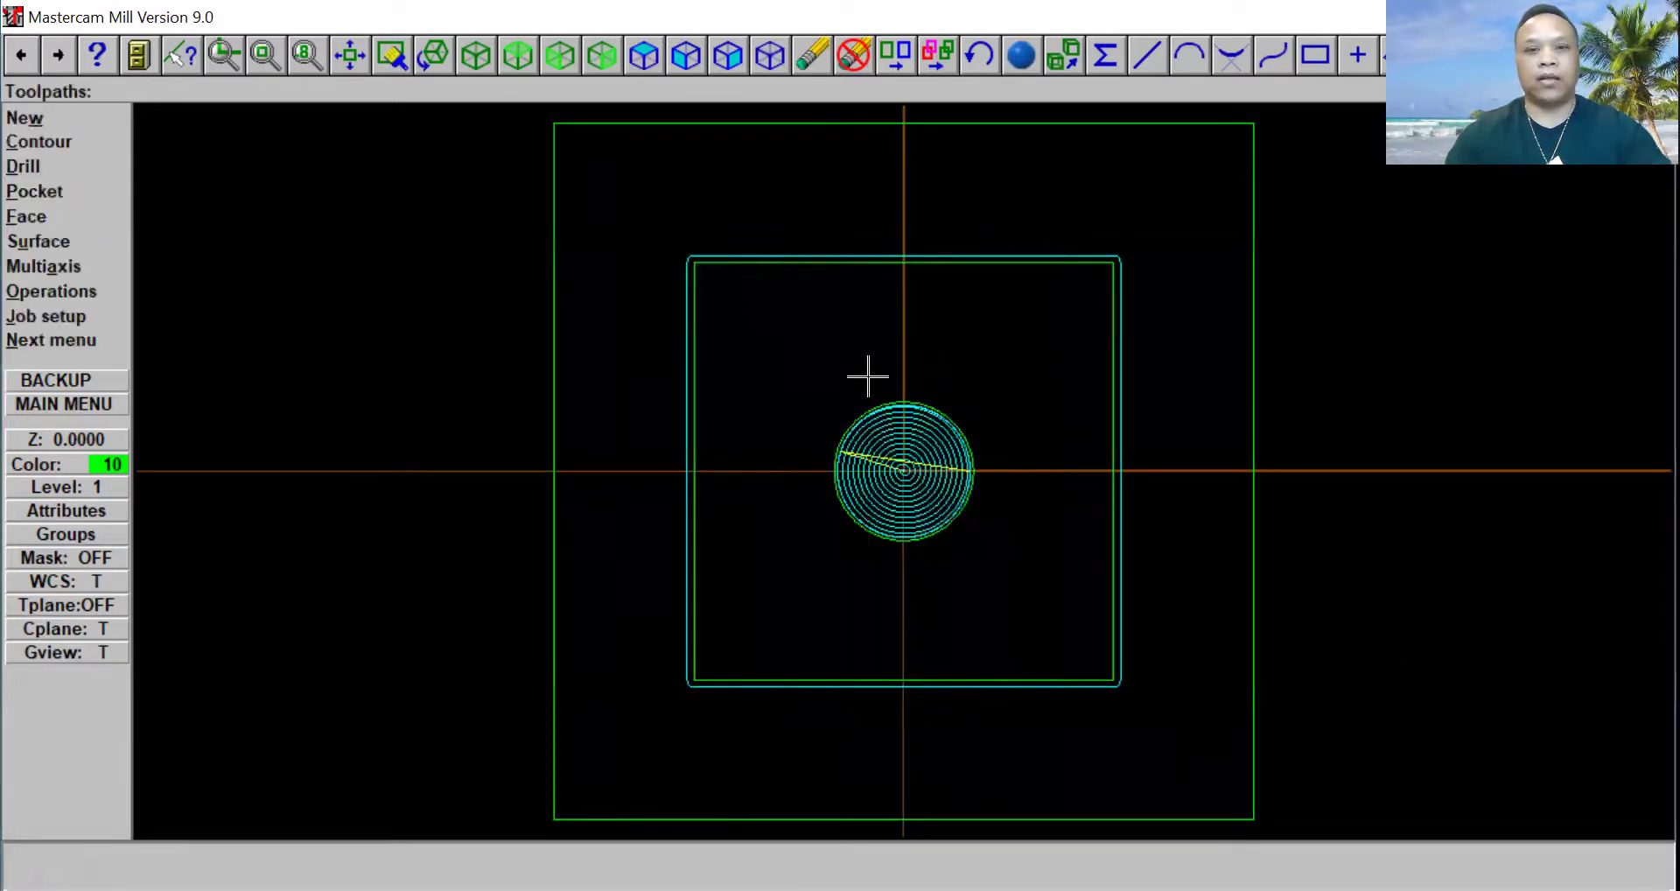
Step: Spin the view dynamically to a tilted 3D angle to examine the pocket and contour toolpaths, and return to the main menu
right_click(679, 359)
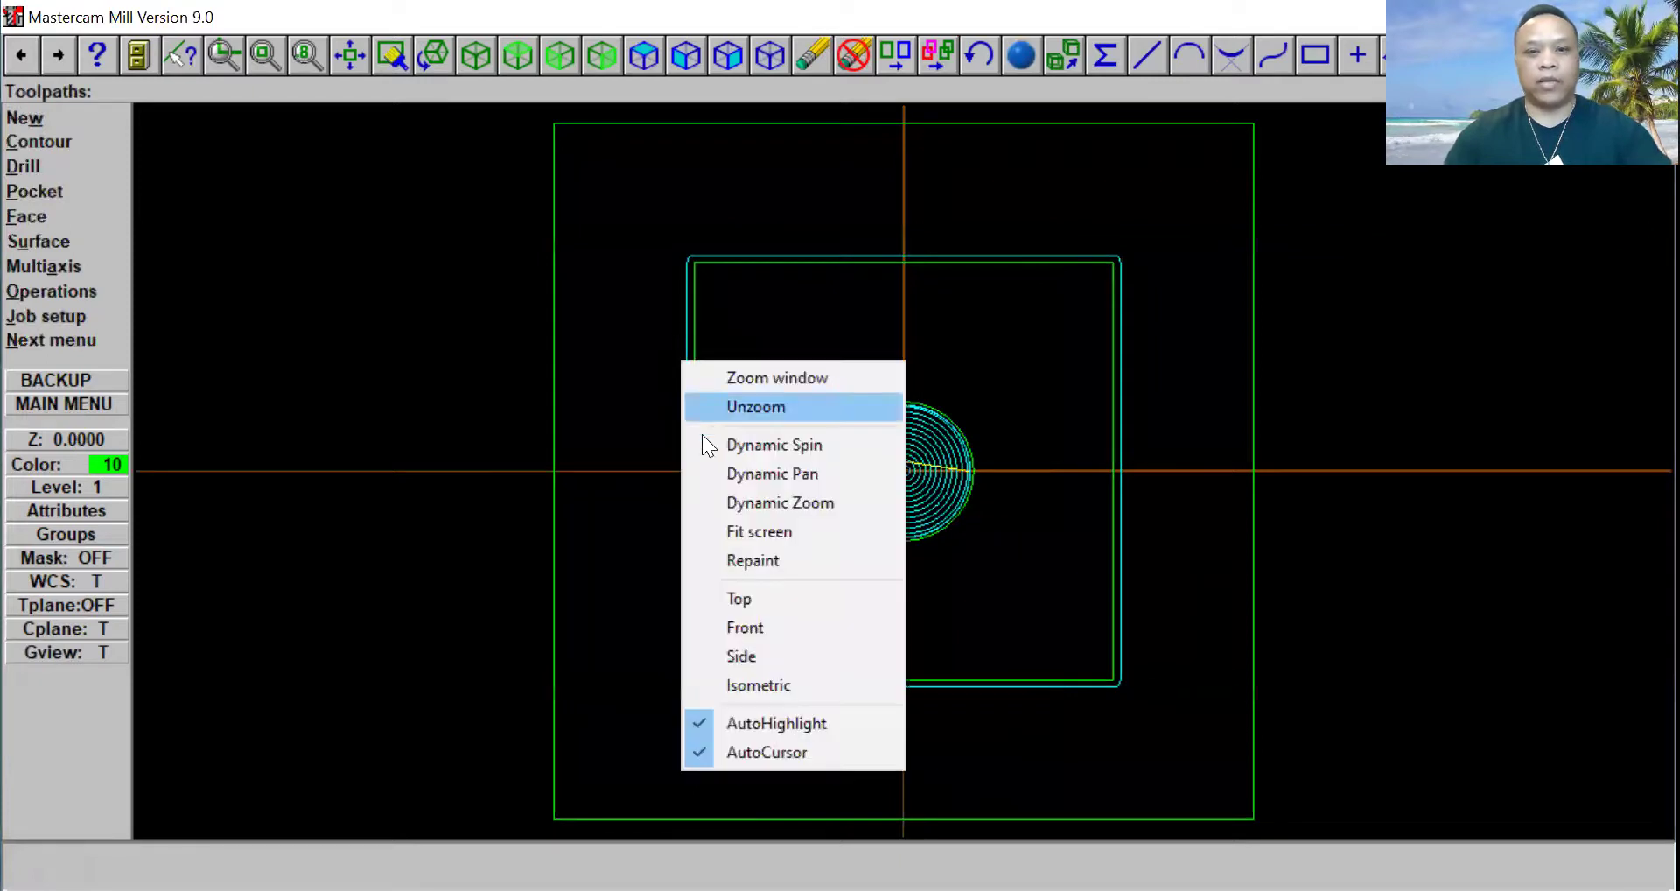
click(732, 445)
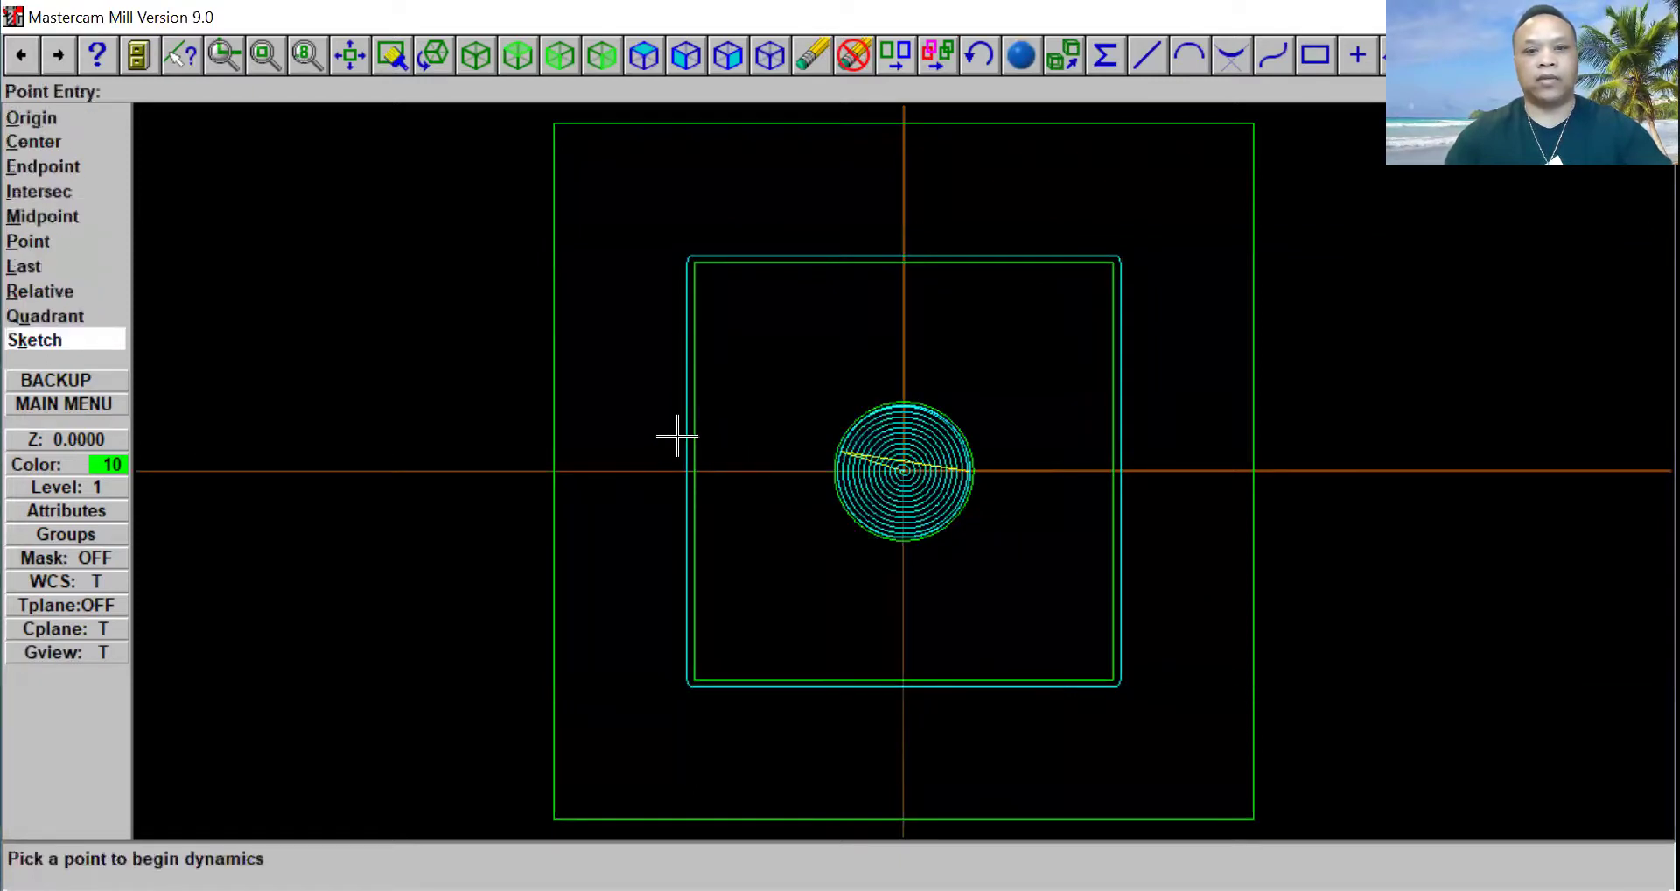
click(582, 426)
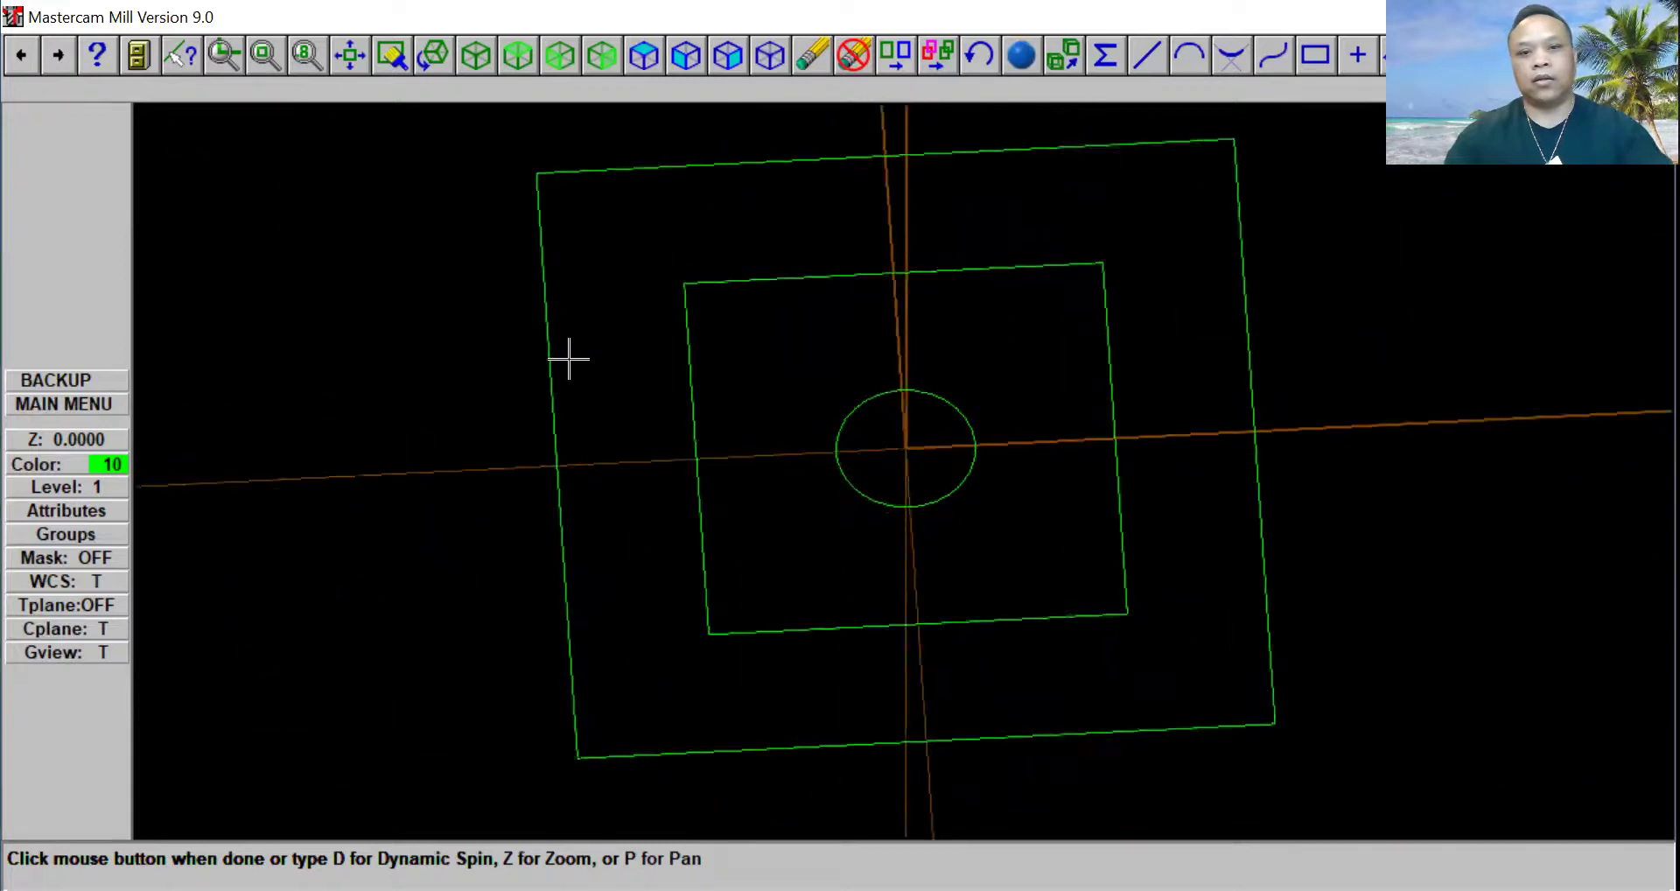
click(552, 358)
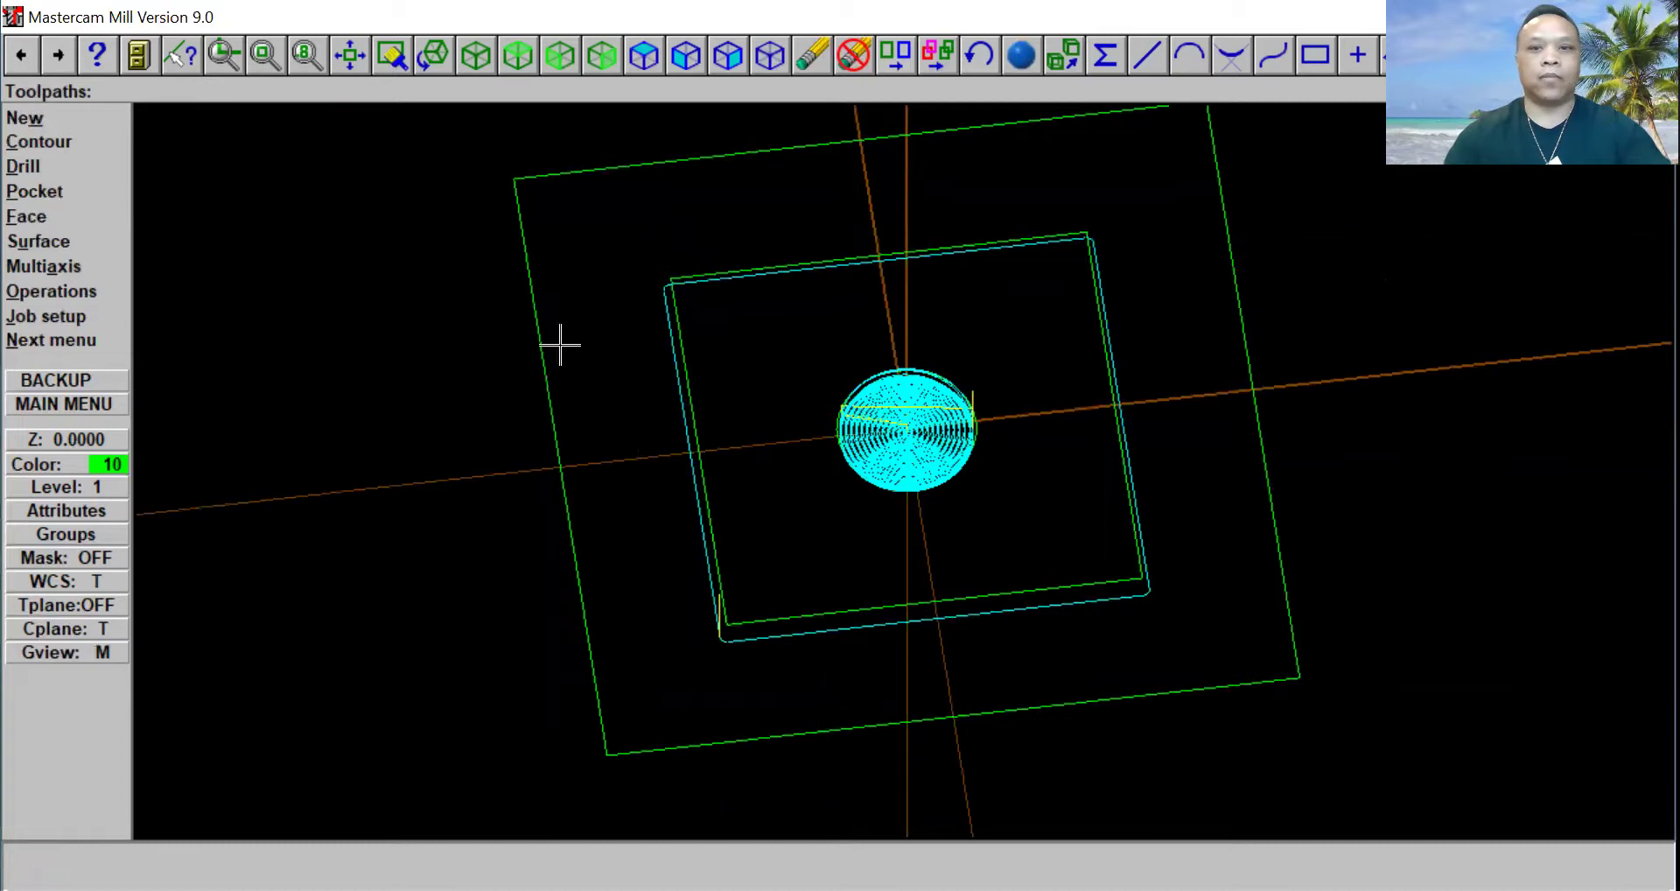
right_click(1106, 401)
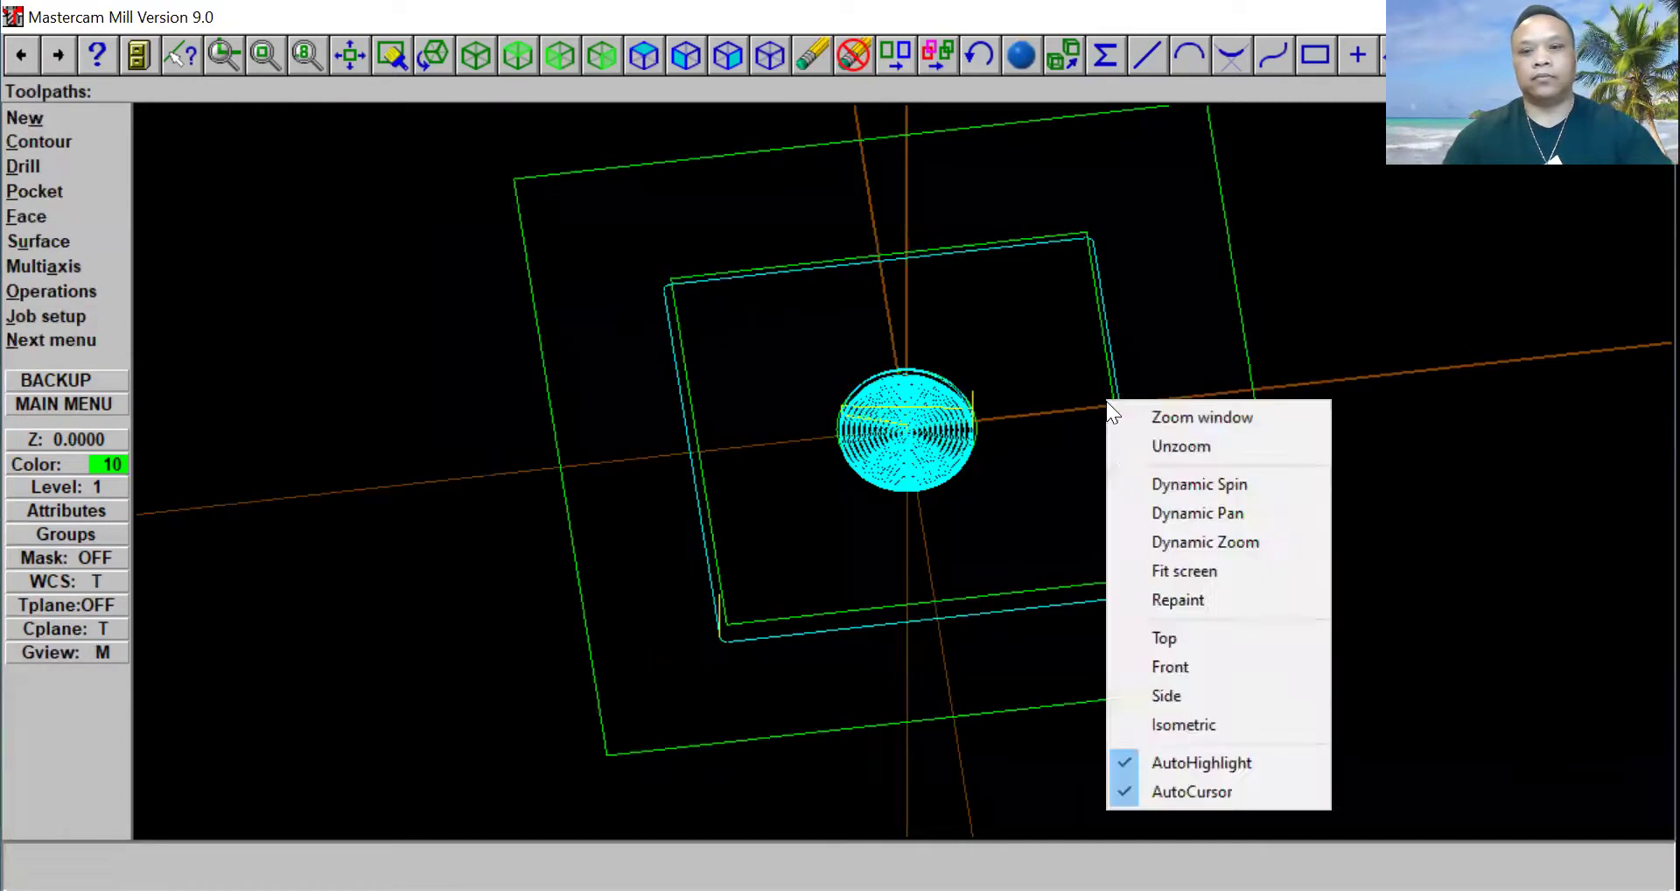
click(1163, 481)
click(1157, 486)
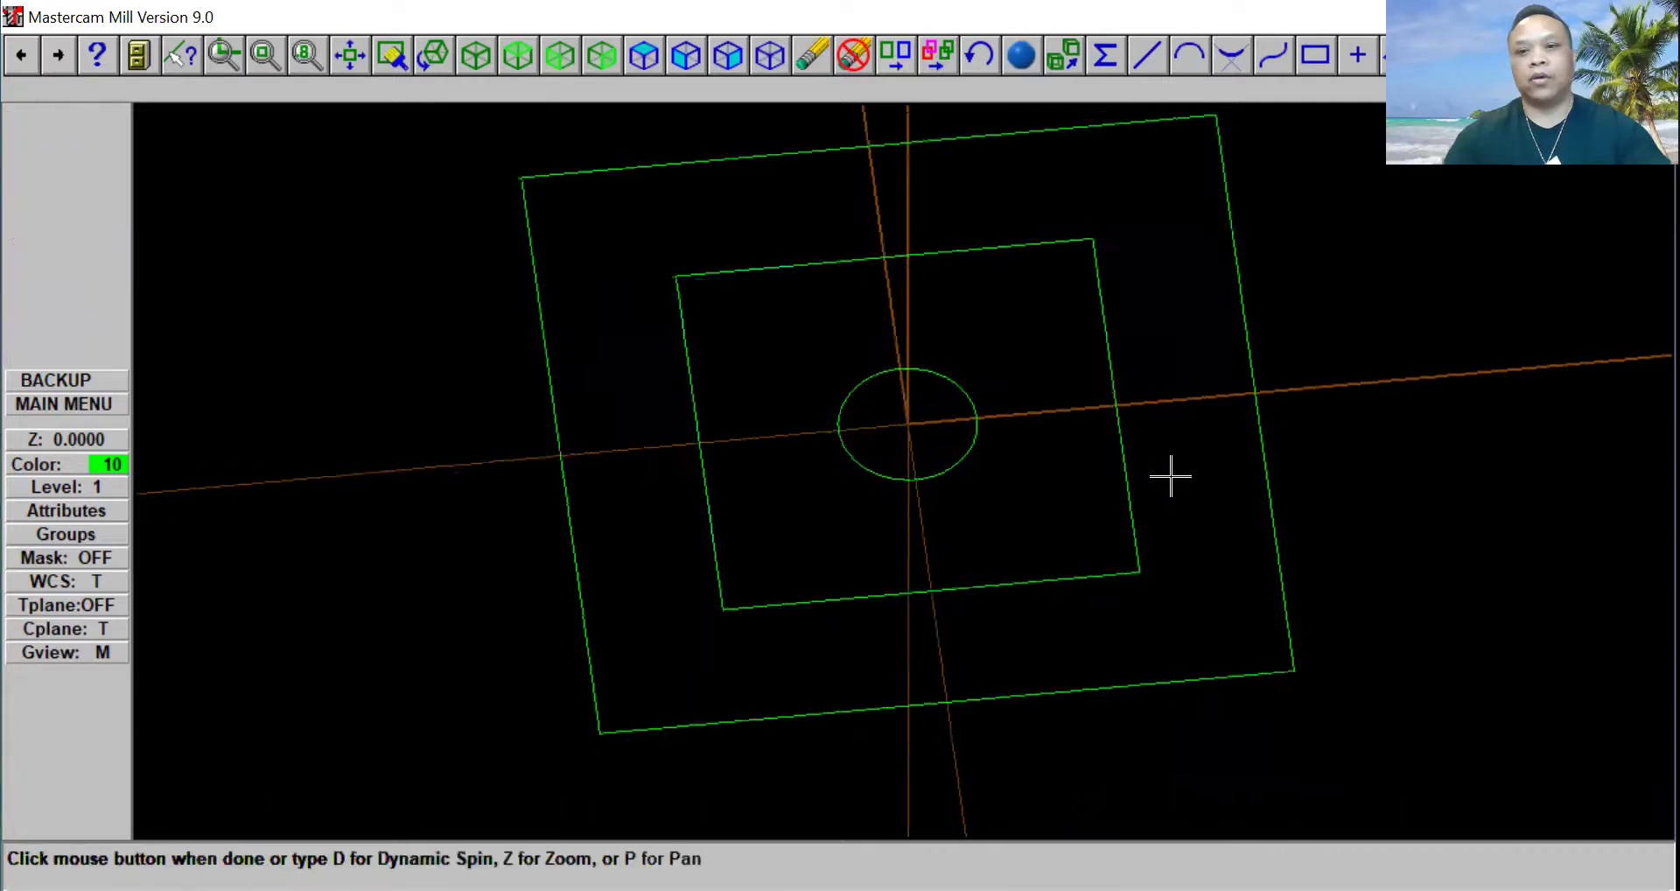
click(1021, 429)
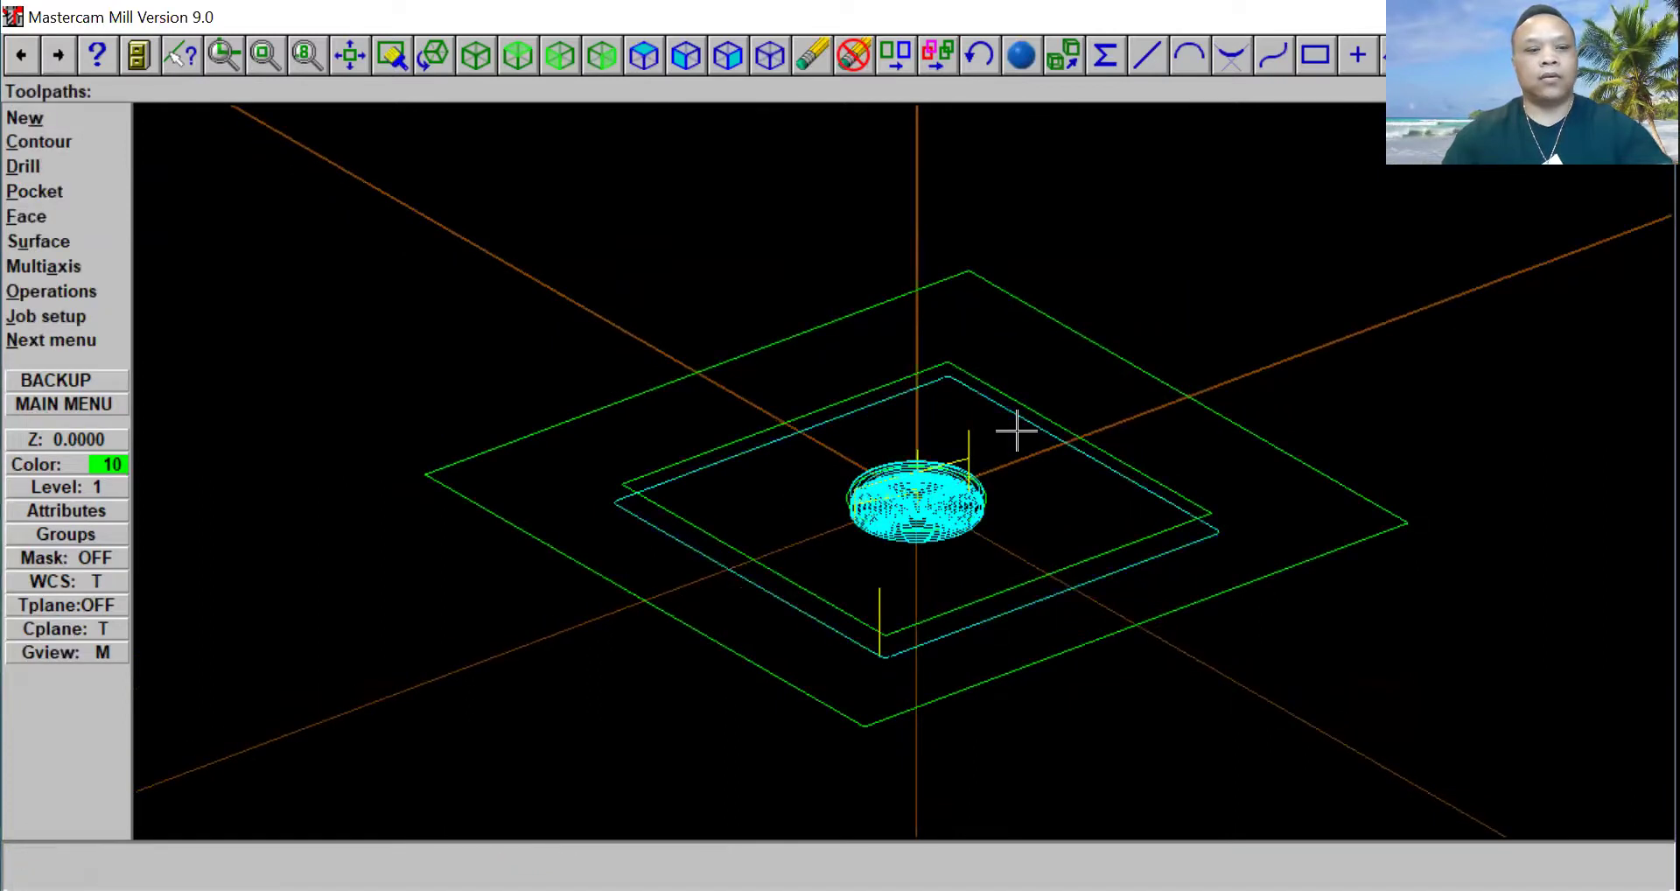
key(Escape)
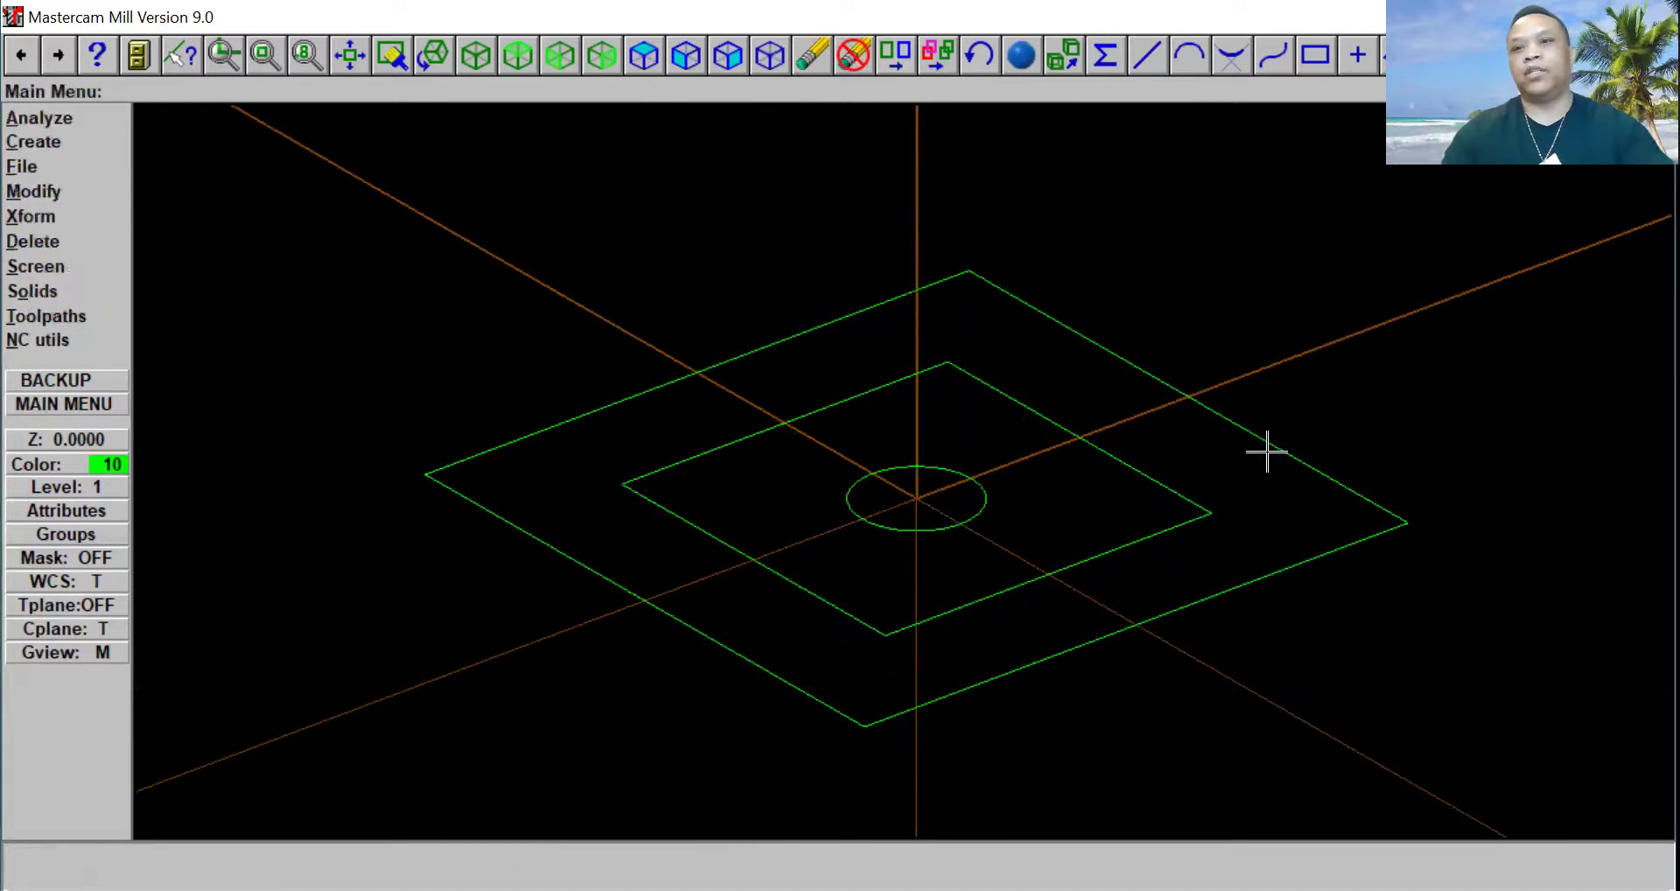